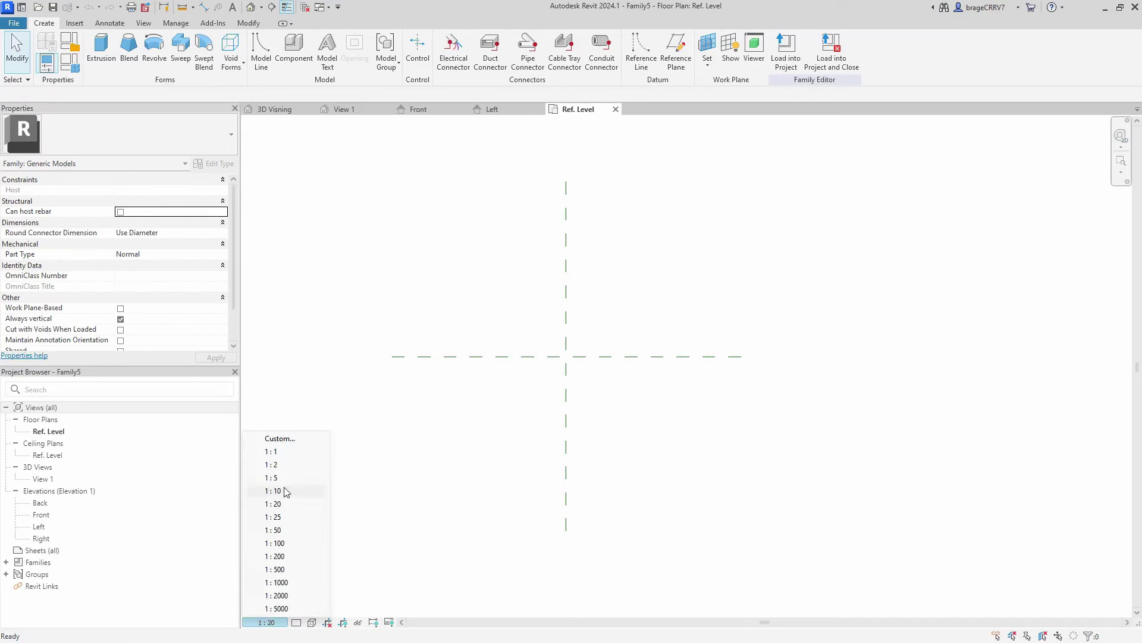
- Set the plan view scale to 1:1 and draw a vertical reference plane just left of the vertical center plane
{"action": "left_click", "coordinate": [277, 450]}
{"action": "middle_click_drag", "start_coordinate": [520, 411], "coordinate": [521, 424]}
{"action": "key", "text": "r"}
{"action": "key", "text": "p"}
{"action": "left_click", "coordinate": [548, 293]}
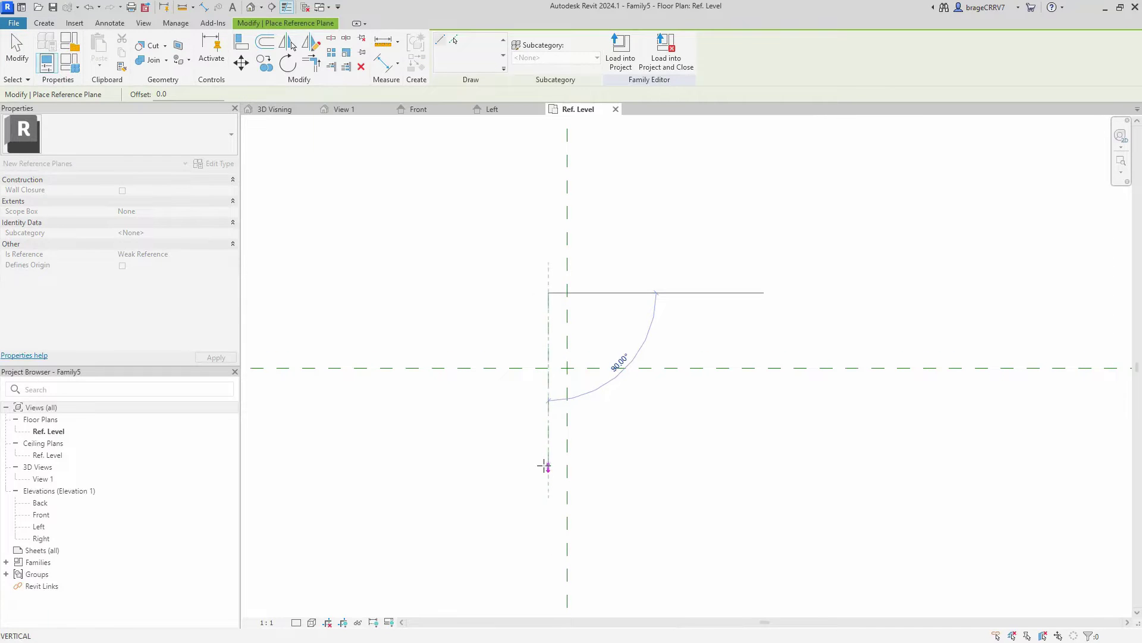
{"action": "left_click", "coordinate": [548, 464]}
- Mirror the new vertical reference plane about the Center (Left/Right) plane, keeping the original
{"action": "key", "text": "Escape"}
{"action": "key", "text": "m"}
{"action": "key", "text": "m"}
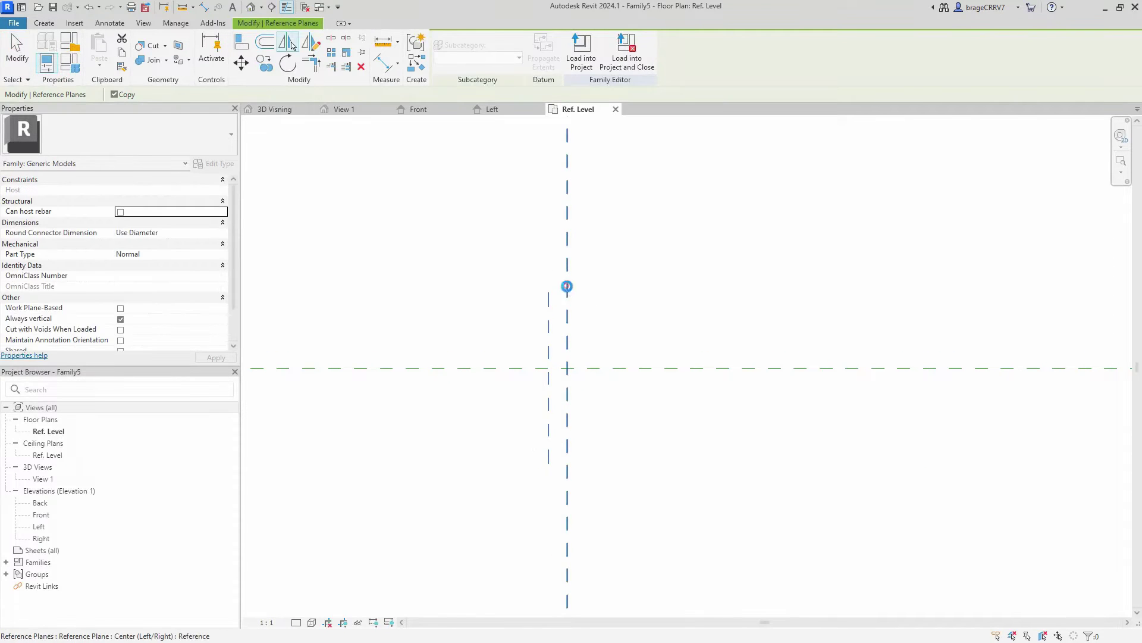
{"action": "left_click", "coordinate": [567, 290]}
- Add an aligned dimension across the three vertical reference planes and make its segments equal
{"action": "scroll", "coordinate": [554, 360], "scroll_direction": "up", "scroll_amount": 3}
{"action": "key", "text": "d"}
{"action": "key", "text": "i"}
{"action": "left_click", "coordinate": [543, 350]}
{"action": "left_click", "coordinate": [581, 352]}
{"action": "left_click", "coordinate": [617, 350]}
{"action": "left_click", "coordinate": [560, 361]}
{"action": "scroll", "coordinate": [553, 360], "scroll_direction": "up", "scroll_amount": 2}
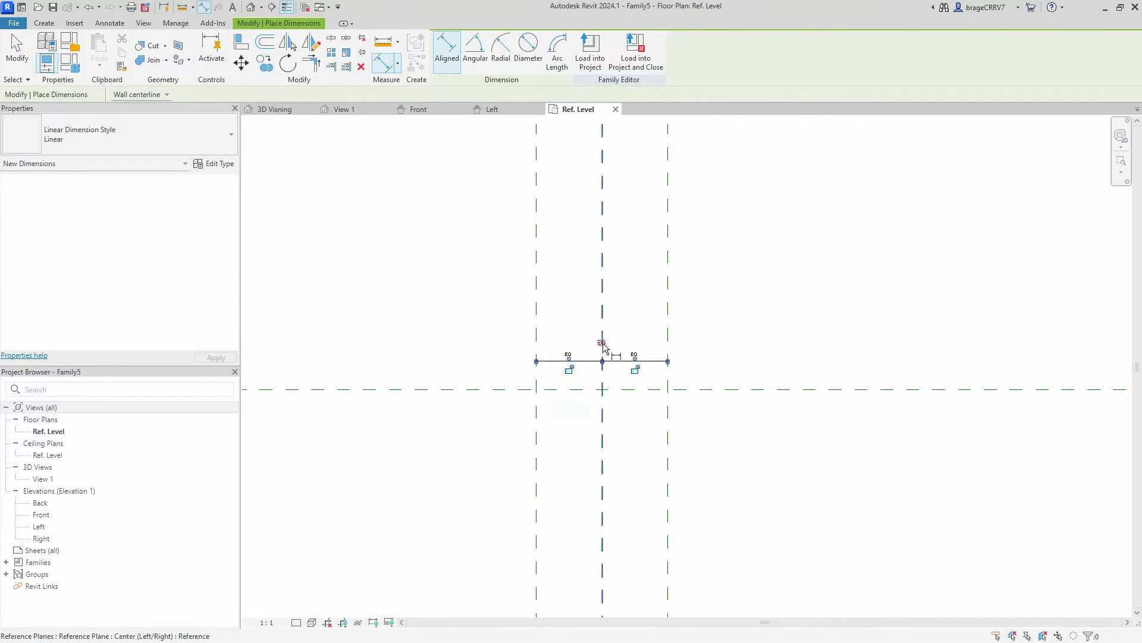
{"action": "left_click", "coordinate": [595, 347]}
- Add an overall aligned dimension between the two outer vertical reference planes
{"action": "left_click", "coordinate": [534, 331]}
{"action": "left_click", "coordinate": [669, 338]}
{"action": "left_click", "coordinate": [589, 330]}
{"action": "key", "text": "Escape"}
{"action": "key", "text": "Escape"}
{"action": "scroll", "coordinate": [574, 360], "scroll_direction": "up", "scroll_amount": 2}
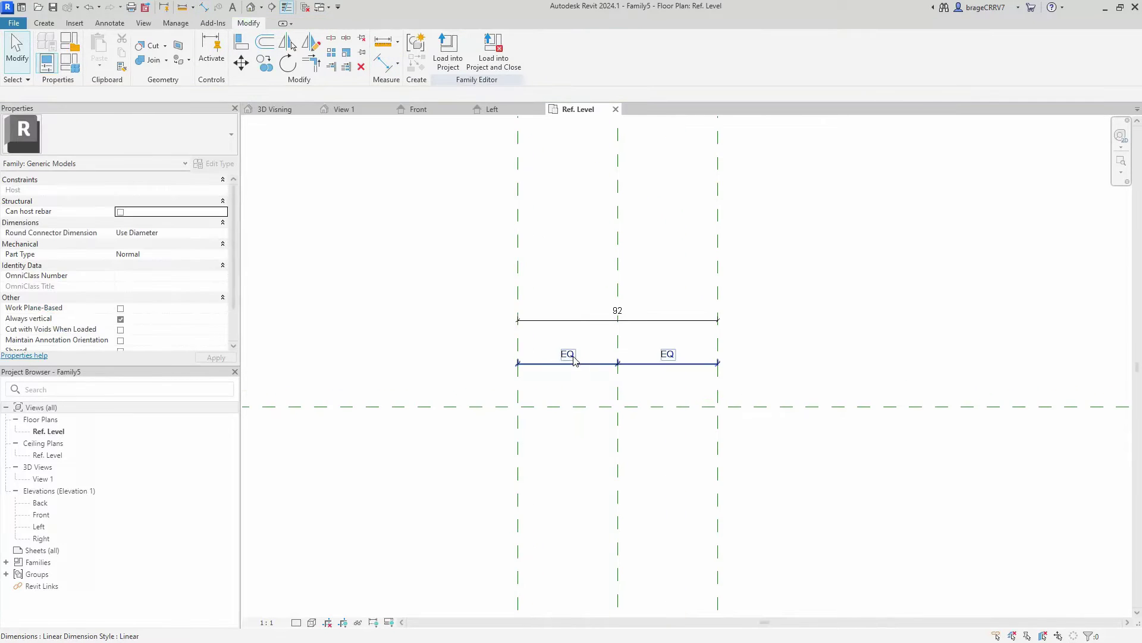
- Draw a horizontal reference plane slightly above Ref. Level in the Front elevation
{"action": "scroll", "coordinate": [469, 350], "scroll_direction": "down", "scroll_amount": 2}
{"action": "left_click", "coordinate": [47, 515]}
{"action": "double_click", "coordinate": [47, 515]}
{"action": "key", "text": "r"}
{"action": "key", "text": "p"}
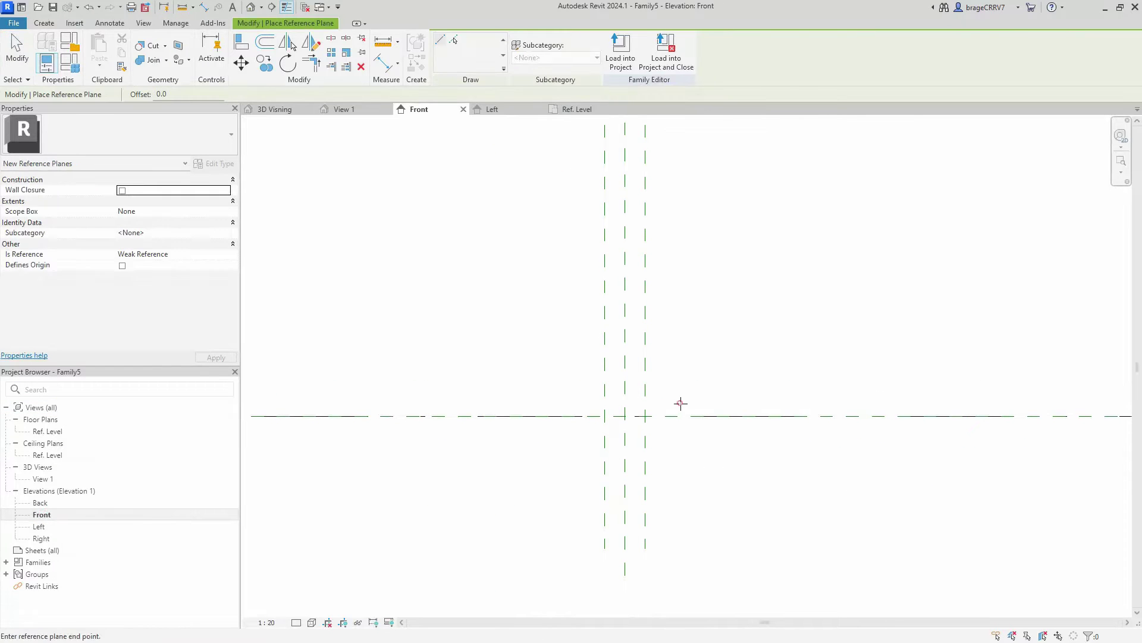
{"action": "left_click", "coordinate": [455, 403]}
{"action": "key", "text": "Escape"}
{"action": "left_click", "coordinate": [458, 403]}
- Set the horizontal reference plane 1.5 mm above Ref. Level and change the Front view scale to 1:1
{"action": "scroll", "coordinate": [470, 408], "scroll_direction": "up", "scroll_amount": 3}
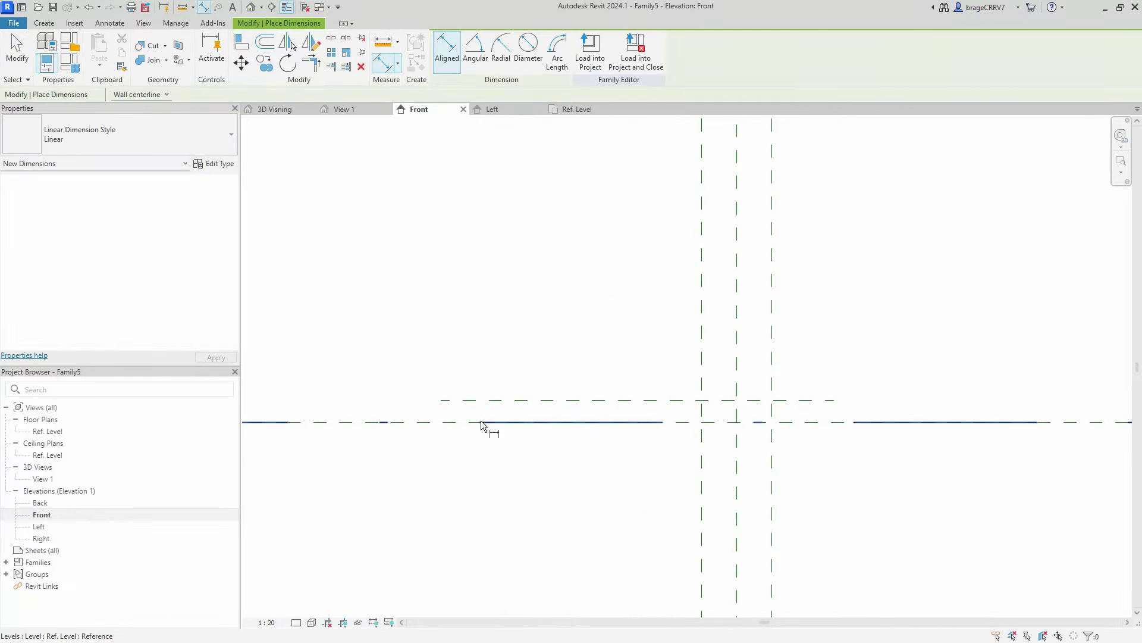
{"action": "left_click", "coordinate": [447, 411]}
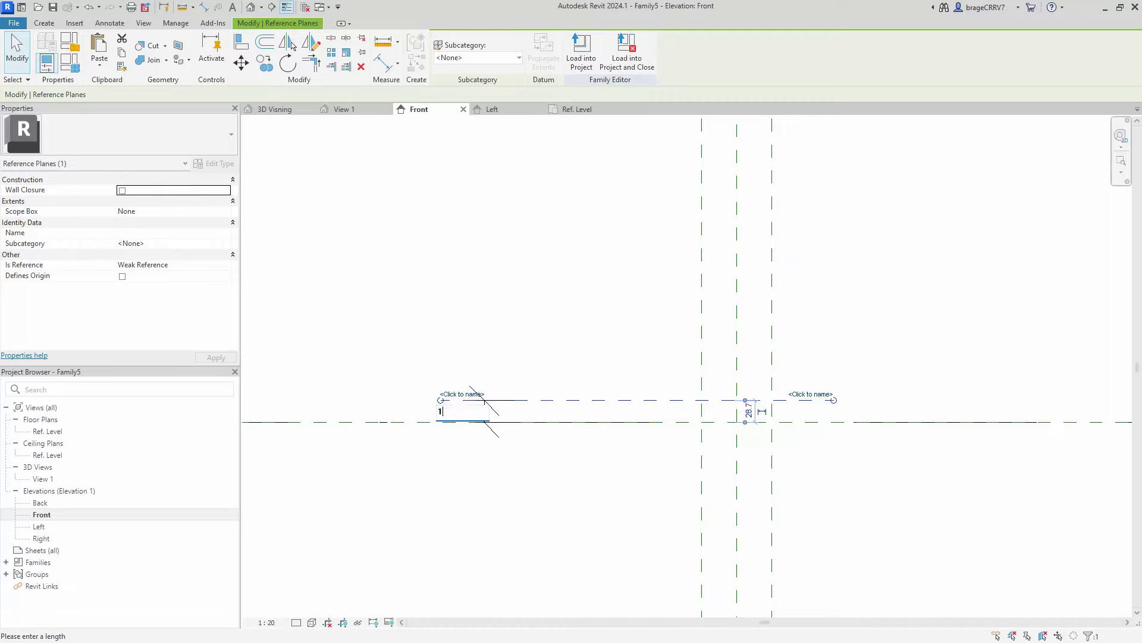
{"action": "type", "text": "1.5"}
{"action": "key", "text": "Return"}
{"action": "key", "text": "Escape"}
{"action": "left_click", "coordinate": [267, 621]}
{"action": "left_click", "coordinate": [293, 463]}
- Copy the horizontal reference plane upward twice in the Front elevation, at 1.5 mm intervals
{"action": "left_click", "coordinate": [485, 422]}
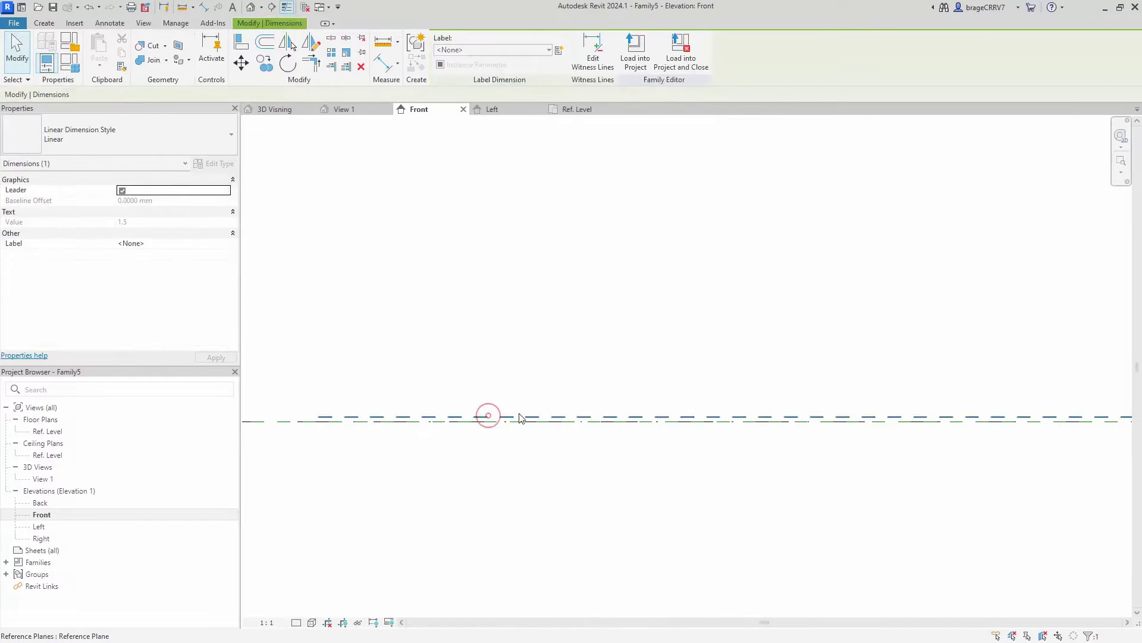
{"action": "left_click", "coordinate": [515, 419]}
{"action": "key", "text": "c"}
{"action": "key", "text": "o"}
{"action": "left_click", "coordinate": [517, 418]}
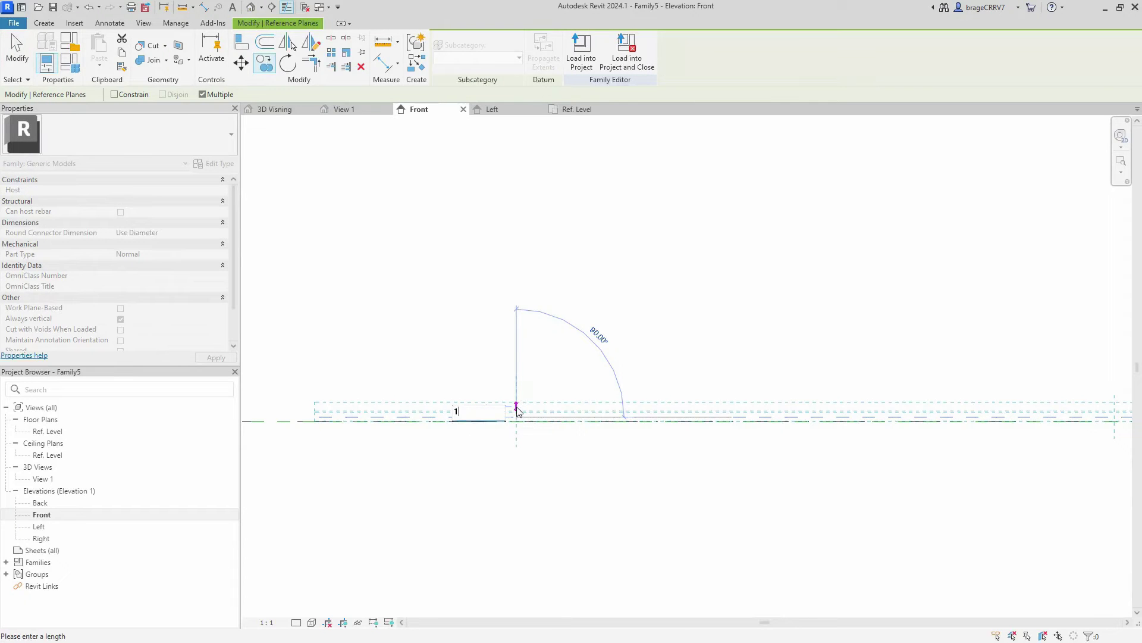
{"action": "type", "text": "1.5"}
{"action": "key", "text": "Return"}
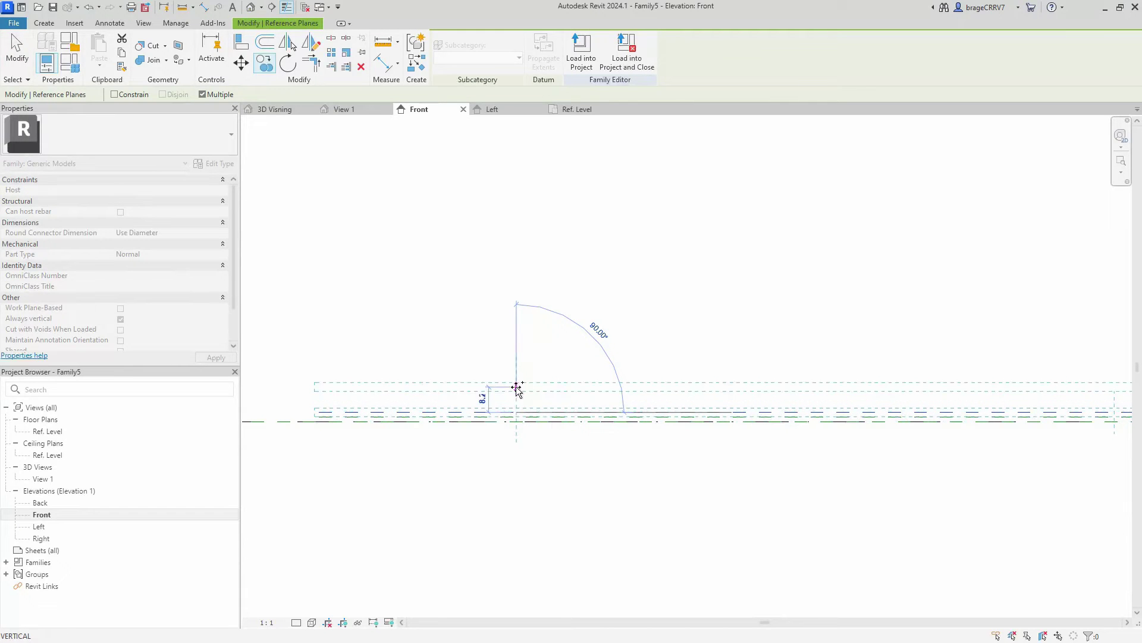
{"action": "type", "text": "1.5"}
{"action": "key", "text": "Return"}
{"action": "key", "text": "Escape"}
{"action": "key", "text": "Escape"}
{"action": "scroll", "coordinate": [515, 387], "scroll_direction": "down", "scroll_amount": 3}
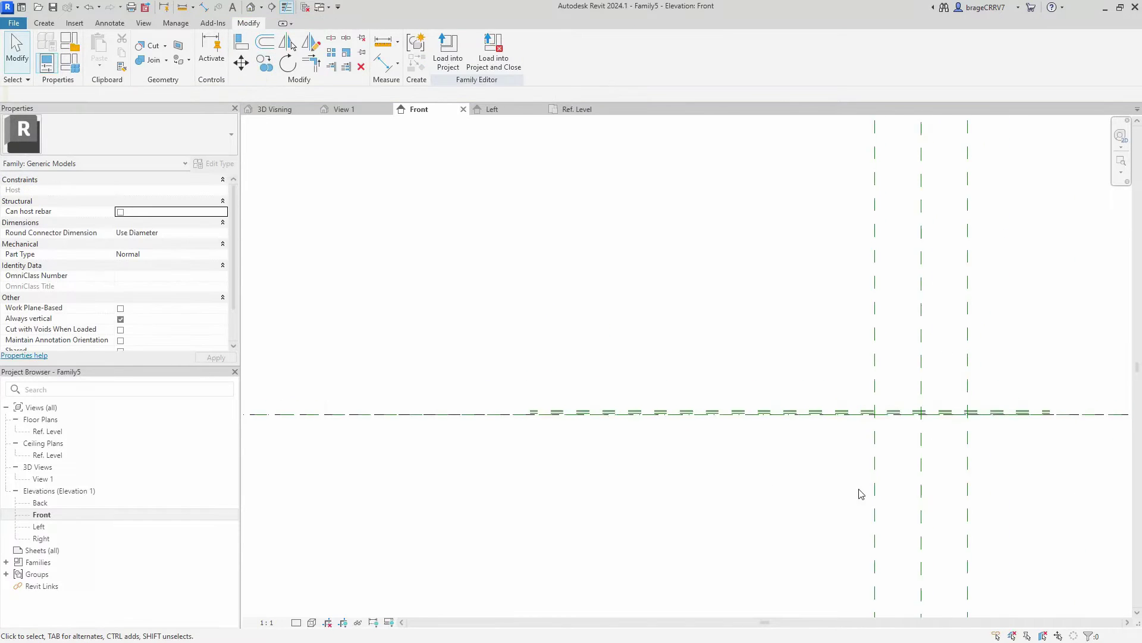
{"action": "middle_click_drag", "start_coordinate": [865, 497], "coordinate": [680, 379]}
{"action": "scroll", "coordinate": [682, 408], "scroll_direction": "up", "scroll_amount": 2}
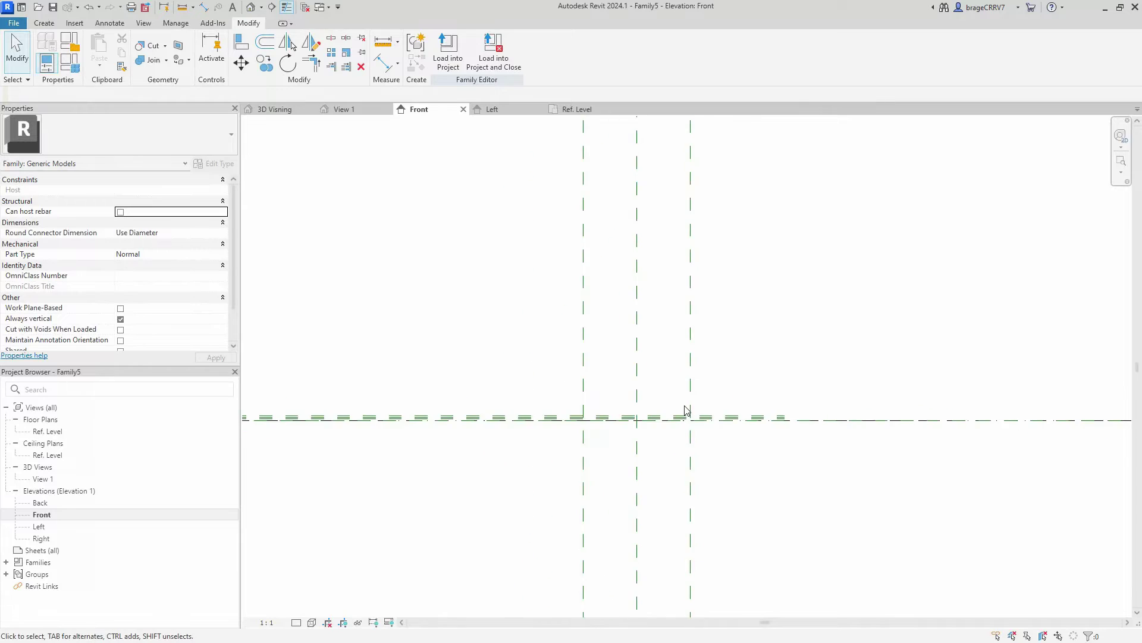
- Return to the Ref. Level plan and create a type parameter named Rod material with the Material data type
{"action": "left_click", "coordinate": [492, 109]}
{"action": "left_click", "coordinate": [416, 109]}
{"action": "left_click", "coordinate": [578, 109]}
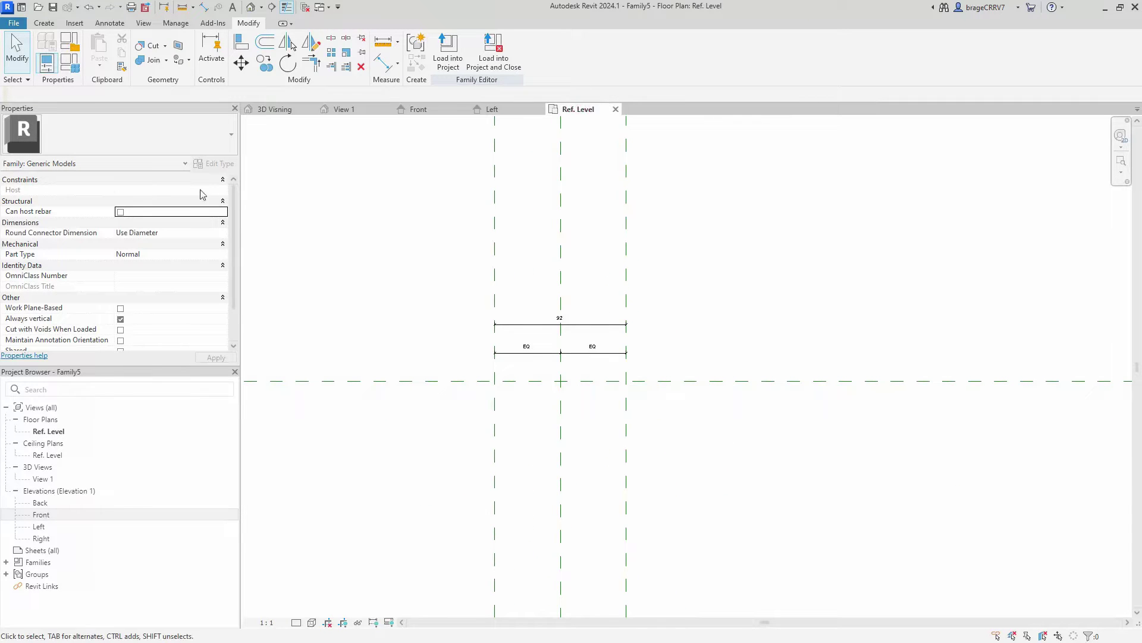
{"action": "left_click", "coordinate": [68, 61]}
{"action": "left_click", "coordinate": [602, 529]}
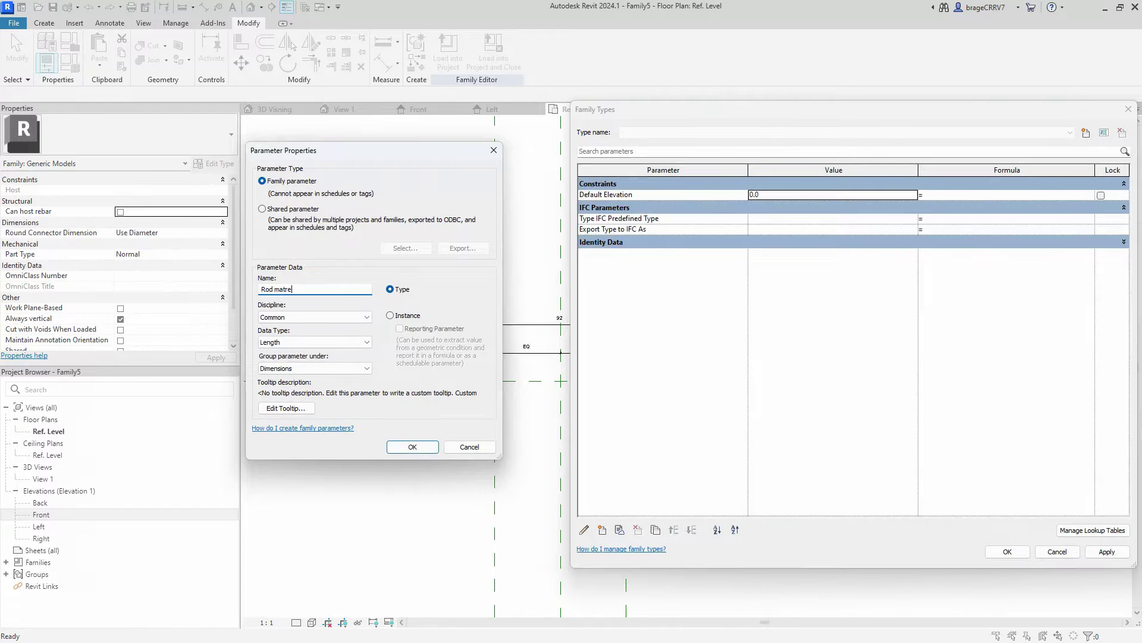
{"action": "left_click", "coordinate": [343, 342]}
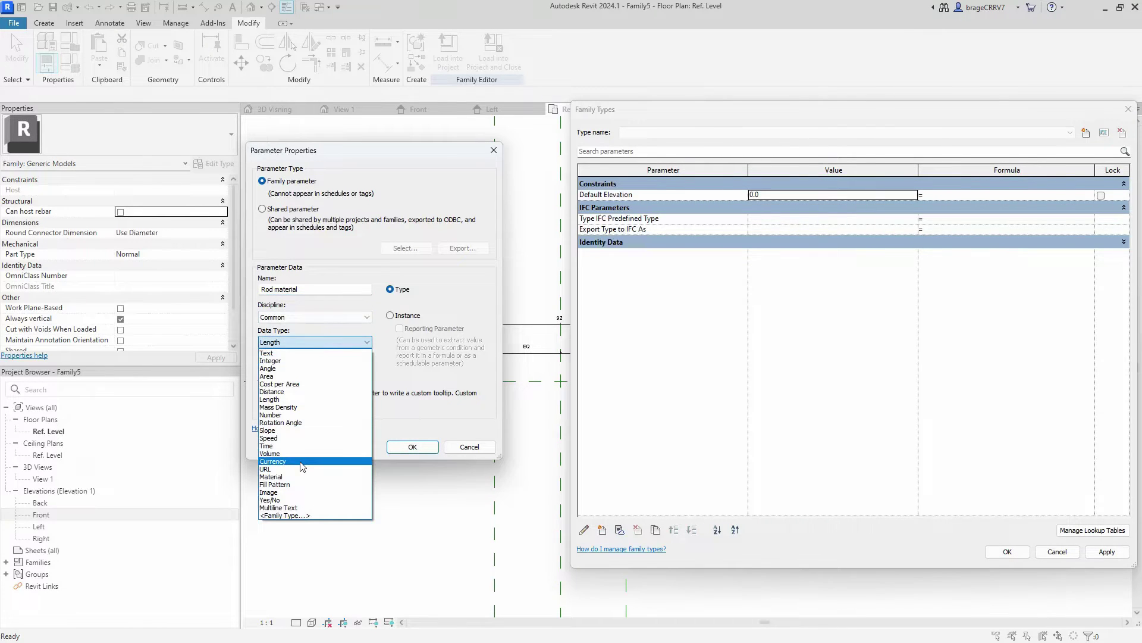
{"action": "left_click", "coordinate": [271, 476]}
{"action": "left_click", "coordinate": [413, 446]}
- Add the length parameters Rod diameter, set to 16, and RodRadius, grouped under Other with the formula Rod diameter / 2
{"action": "left_click", "coordinate": [602, 529]}
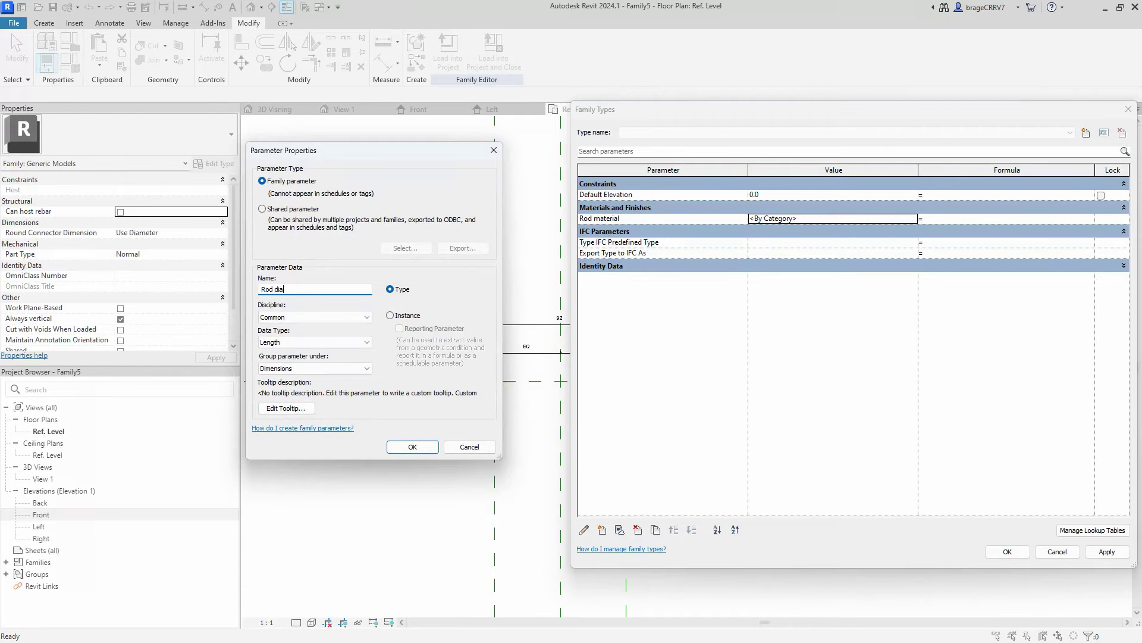
{"action": "left_click", "coordinate": [412, 447]}
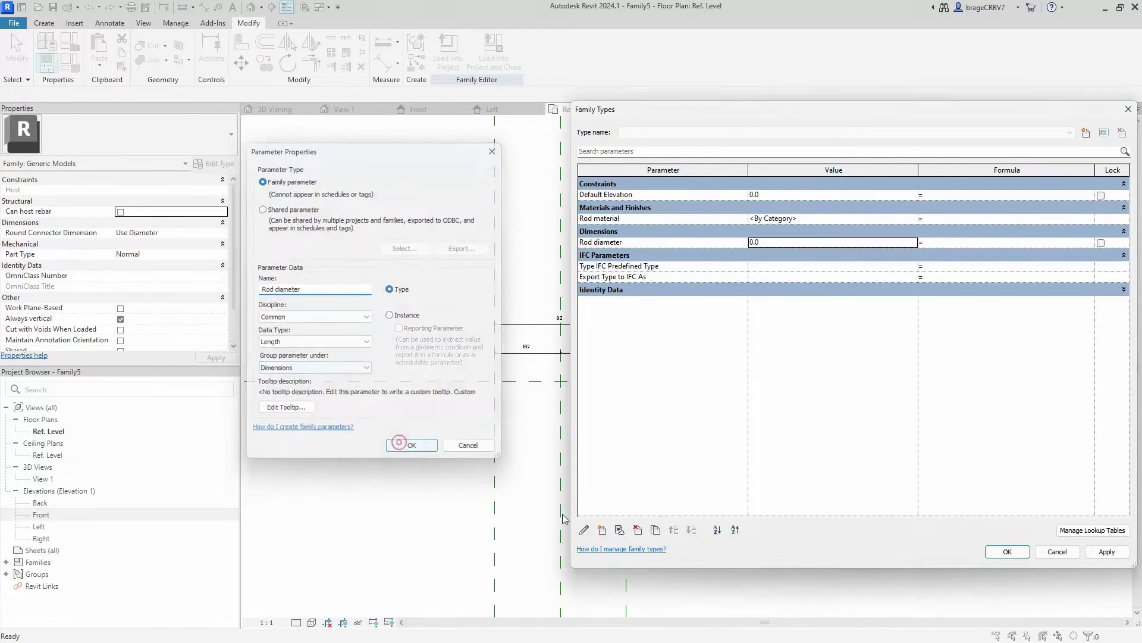
{"action": "left_click", "coordinate": [602, 530]}
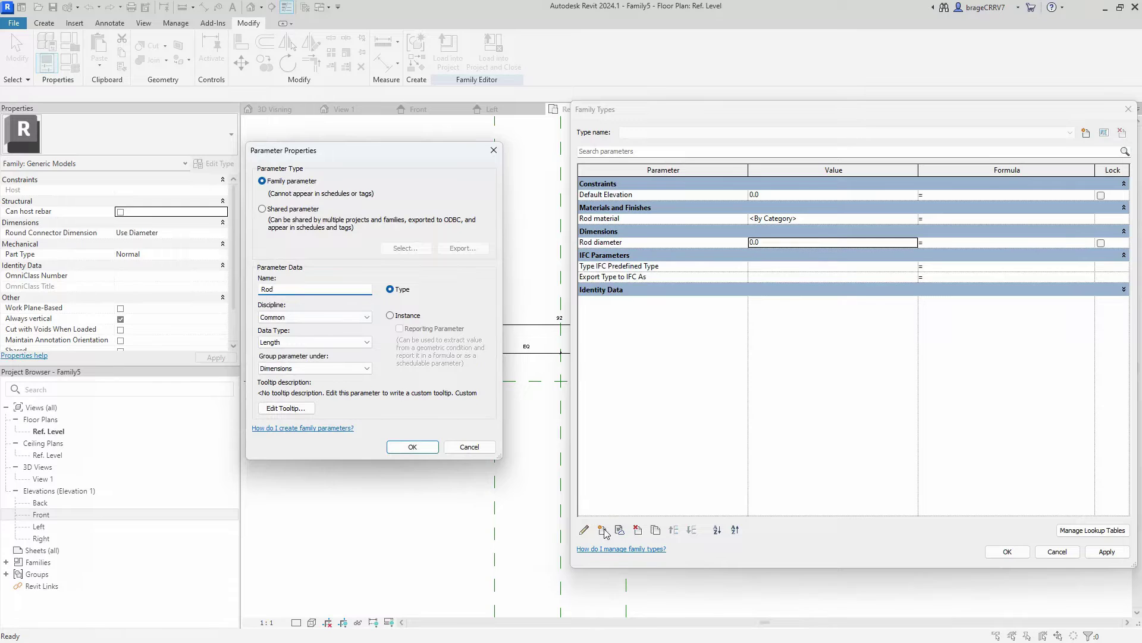
{"action": "left_click", "coordinate": [302, 367]}
{"action": "key", "text": "o"}
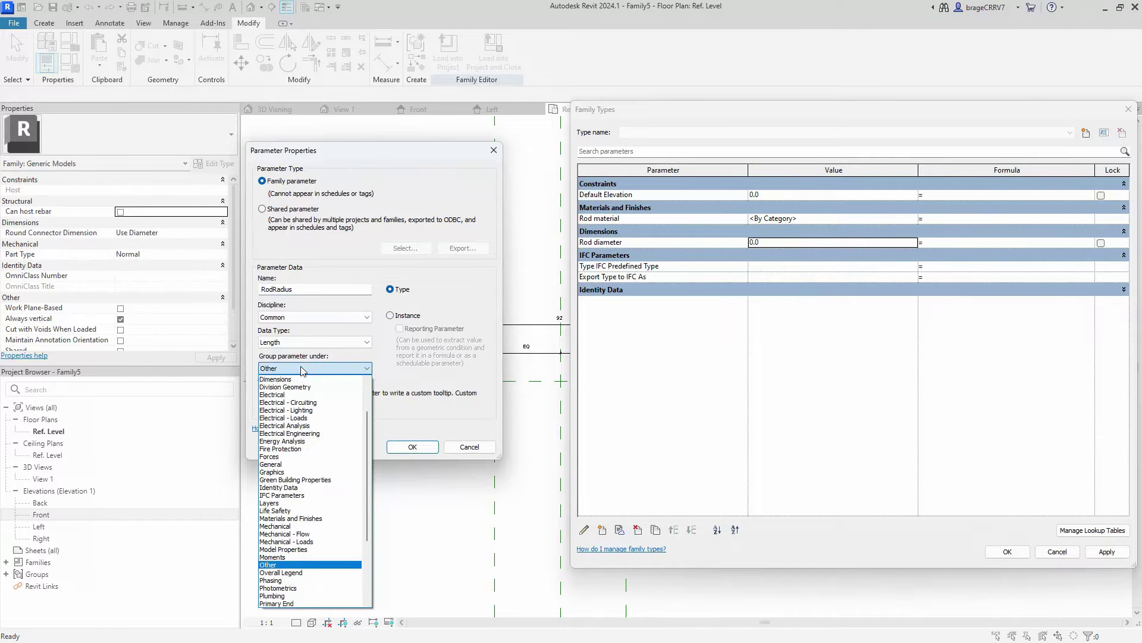
{"action": "key", "text": "Return"}
{"action": "left_click", "coordinate": [413, 447]}
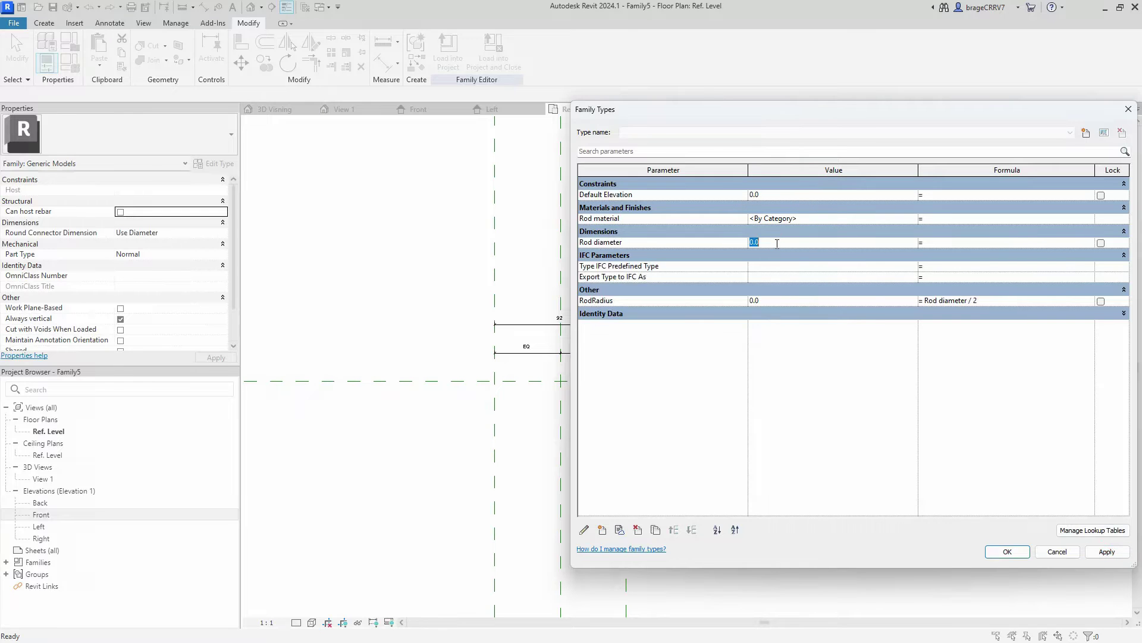
{"action": "left_click", "coordinate": [1007, 551]}
- Label the overall dimension between the outer reference planes with the Rod diameter parameter
{"action": "left_click", "coordinate": [559, 325]}
{"action": "left_click", "coordinate": [492, 49]}
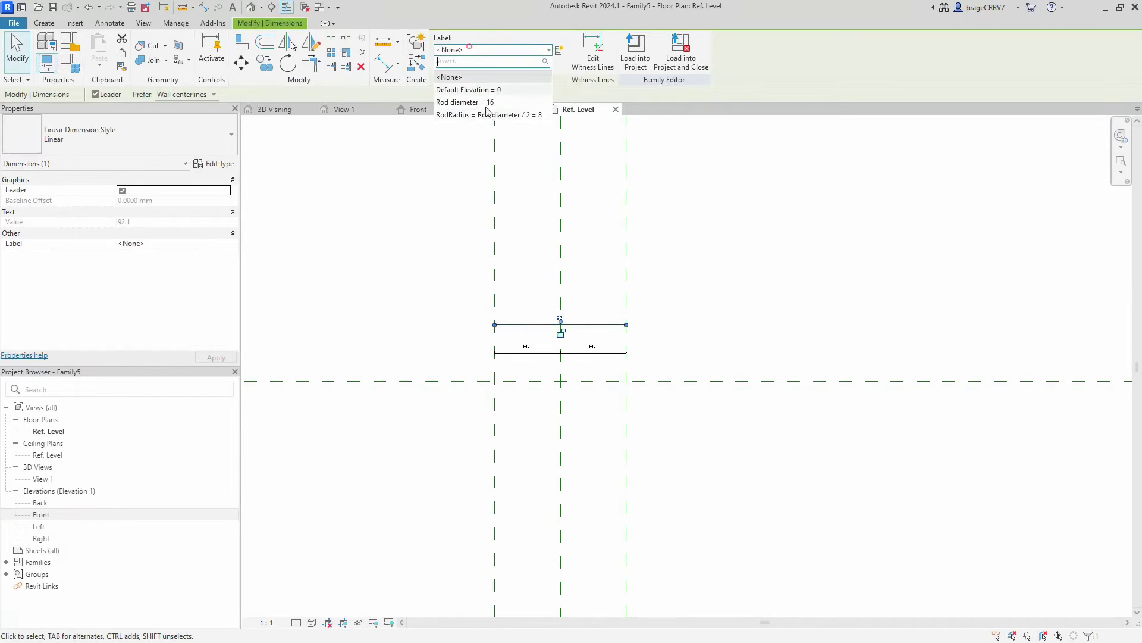
{"action": "left_click", "coordinate": [485, 103]}
{"action": "left_click", "coordinate": [426, 296]}
- Reposition the dimensions above the horizontal center plane so the equality and Rod diameter dimensions sit close together
{"action": "scroll", "coordinate": [613, 408], "scroll_direction": "up", "scroll_amount": 3}
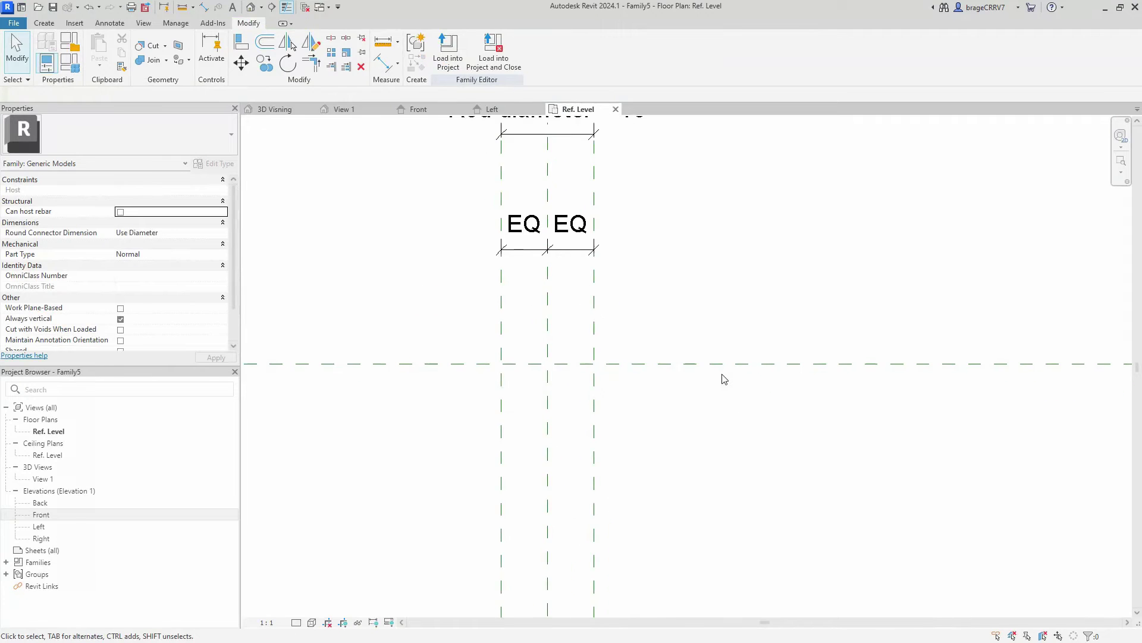
{"action": "left_click_drag", "start_coordinate": [573, 273], "coordinate": [572, 226]}
{"action": "left_click", "coordinate": [722, 260]}
{"action": "scroll", "coordinate": [684, 313], "scroll_direction": "down", "scroll_amount": 2}
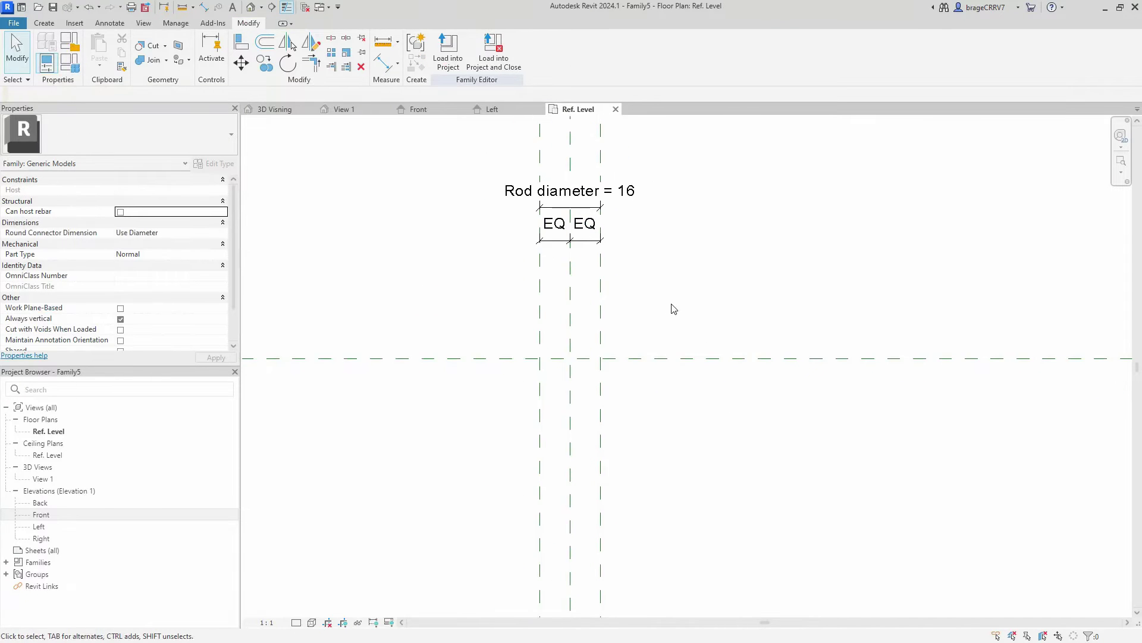
- Start a swept blend in the Ref. Level plan and sketch its path as a semicircular arc between the outer reference planes
{"action": "left_click", "coordinate": [419, 110]}
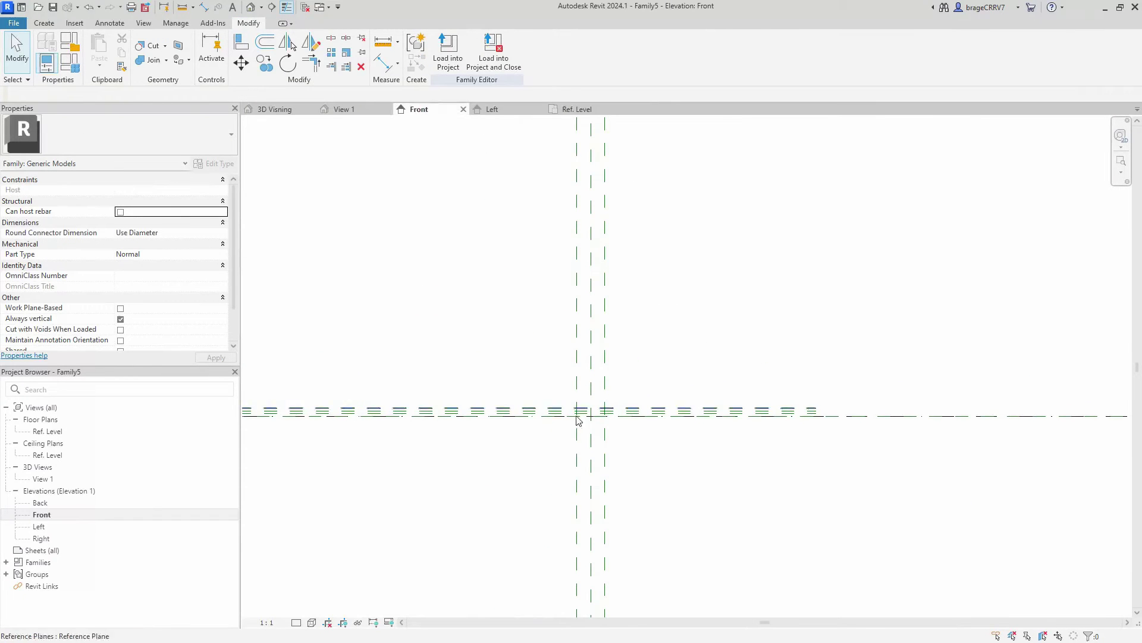
{"action": "left_click", "coordinate": [576, 110]}
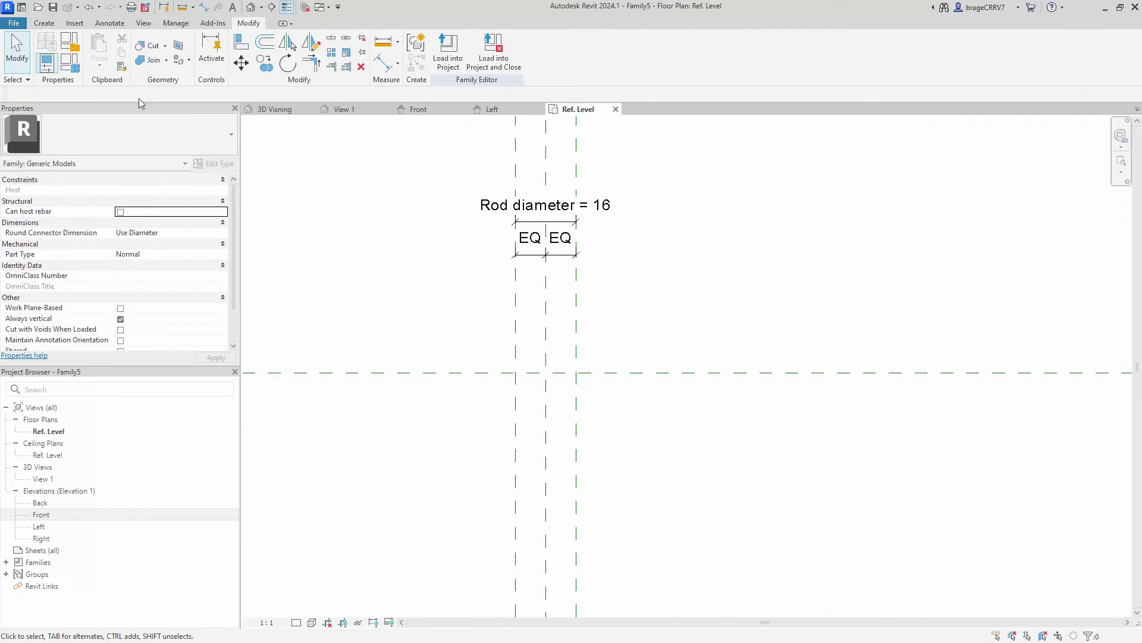
{"action": "left_click", "coordinate": [44, 24]}
{"action": "left_click", "coordinate": [192, 52]}
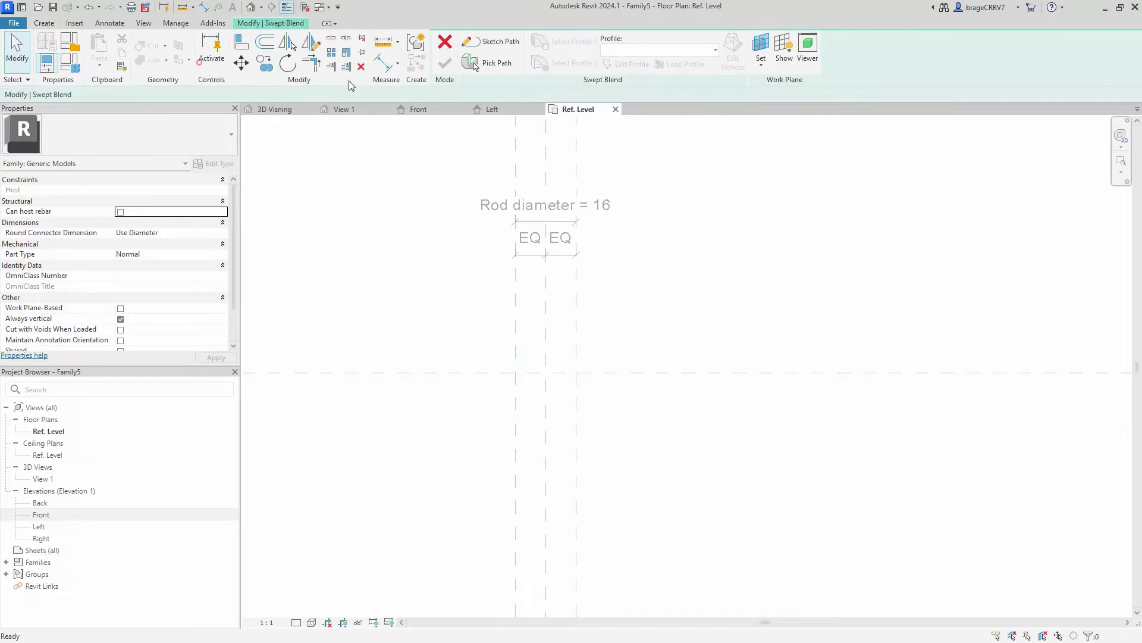
{"action": "left_click", "coordinate": [489, 42]}
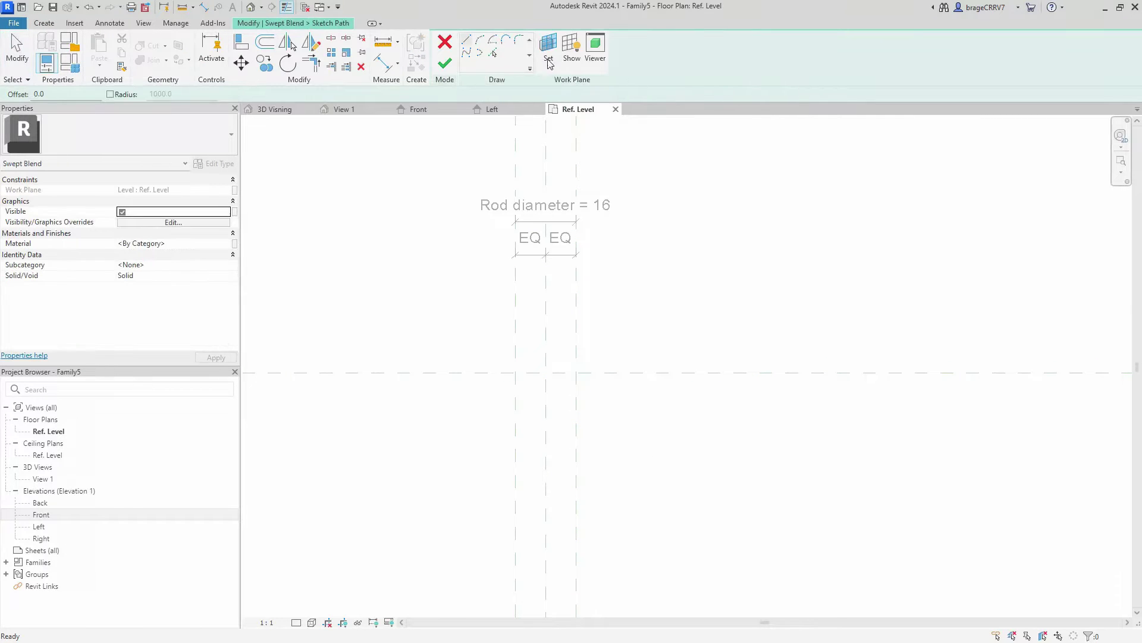
{"action": "left_click", "coordinate": [515, 372]}
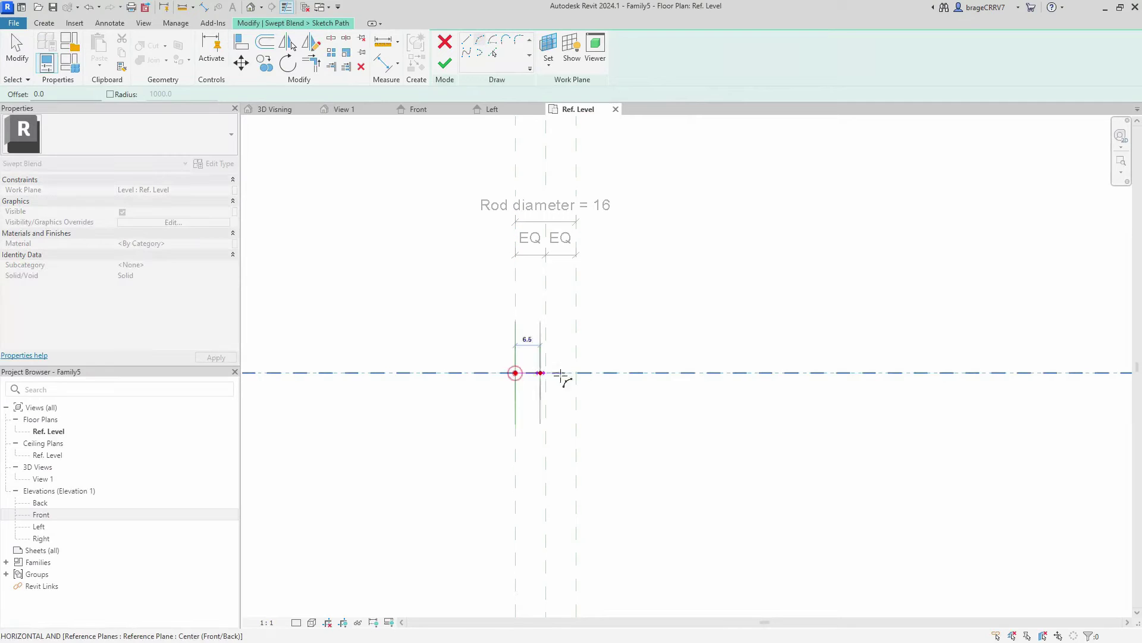
{"action": "left_click", "coordinate": [576, 373]}
{"action": "left_click", "coordinate": [529, 351]}
{"action": "key", "text": "Escape"}
{"action": "key", "text": "Escape"}
{"action": "scroll", "coordinate": [531, 347], "scroll_direction": "up", "scroll_amount": 2}
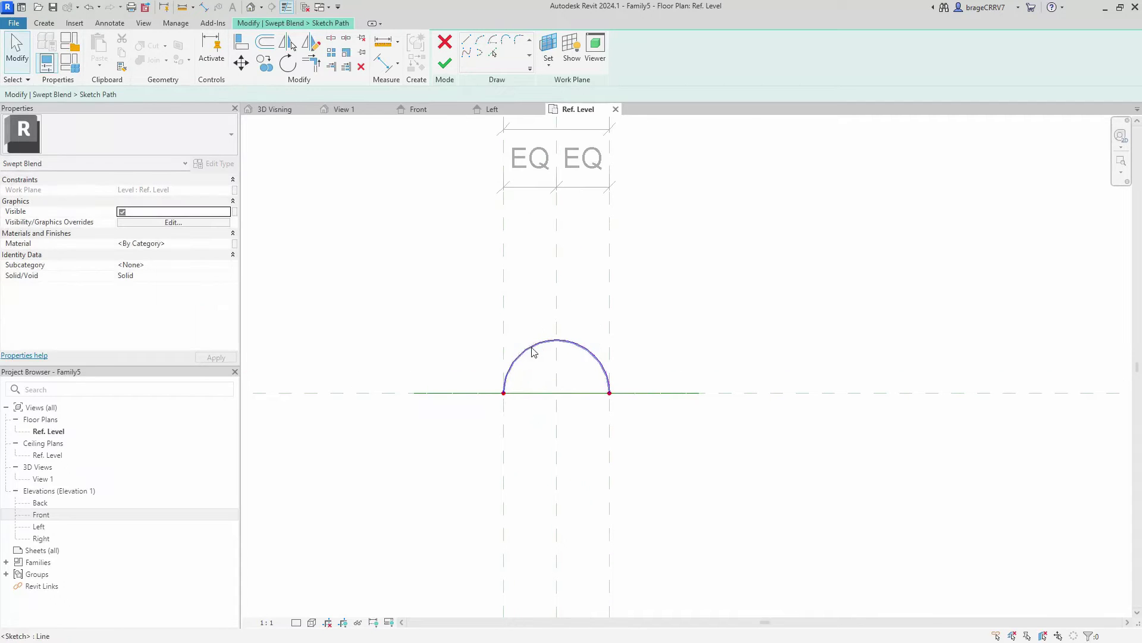
- Make the arc's radius dimension permanent, label it with RodRadius and finish the path sketch
{"action": "left_click", "coordinate": [549, 363]}
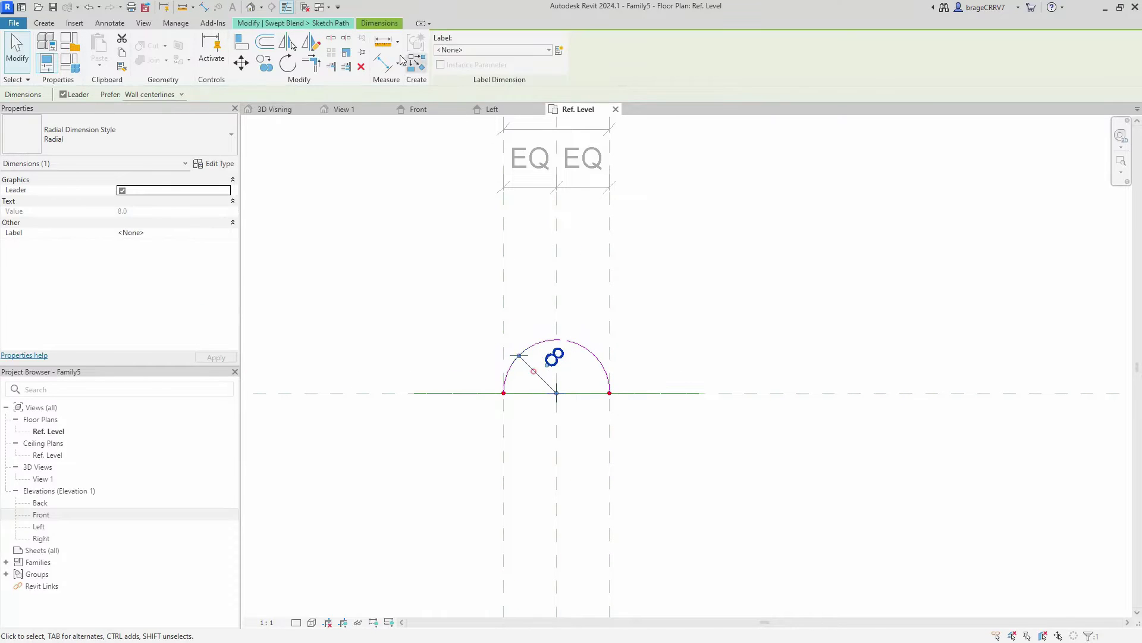
{"action": "left_click", "coordinate": [493, 50]}
{"action": "left_click", "coordinate": [498, 115]}
{"action": "left_click", "coordinate": [438, 319]}
{"action": "left_click", "coordinate": [445, 62]}
{"action": "scroll", "coordinate": [477, 254], "scroll_direction": "down", "scroll_amount": 1}
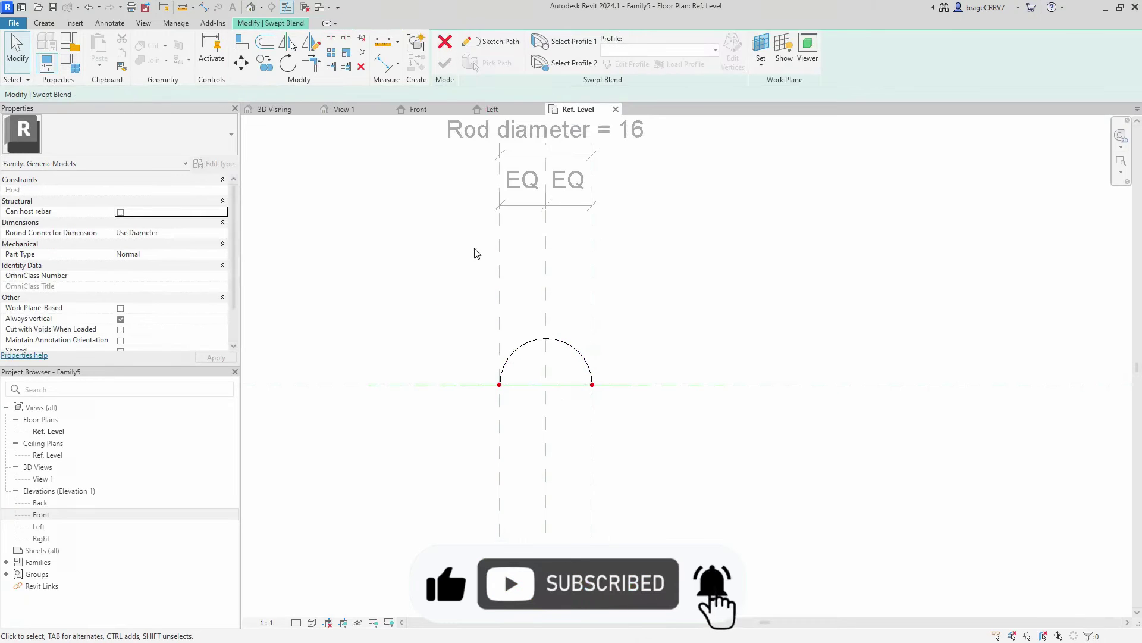
- Select Profile 1 of the swept blend and open its sketch for editing in the Front elevation
{"action": "left_click", "coordinate": [564, 41]}
{"action": "left_click", "coordinate": [52, 516]}
{"action": "double_click", "coordinate": [51, 515]}
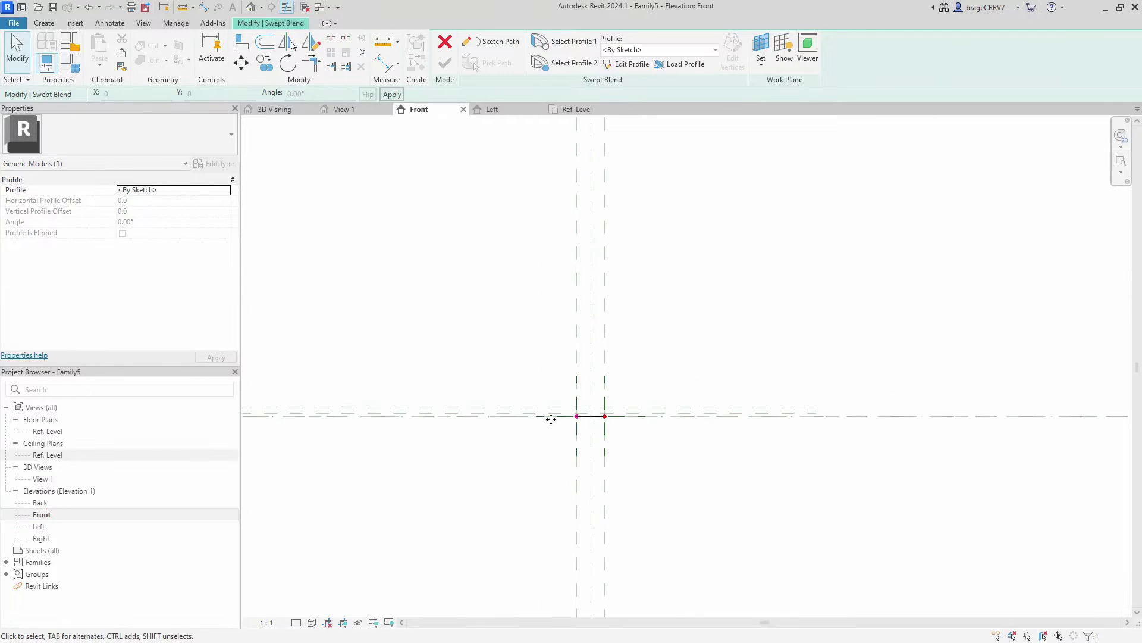
{"action": "scroll", "coordinate": [595, 440], "scroll_direction": "up", "scroll_amount": 3}
{"action": "scroll", "coordinate": [553, 476], "scroll_direction": "down", "scroll_amount": 1}
{"action": "left_click", "coordinate": [627, 64]}
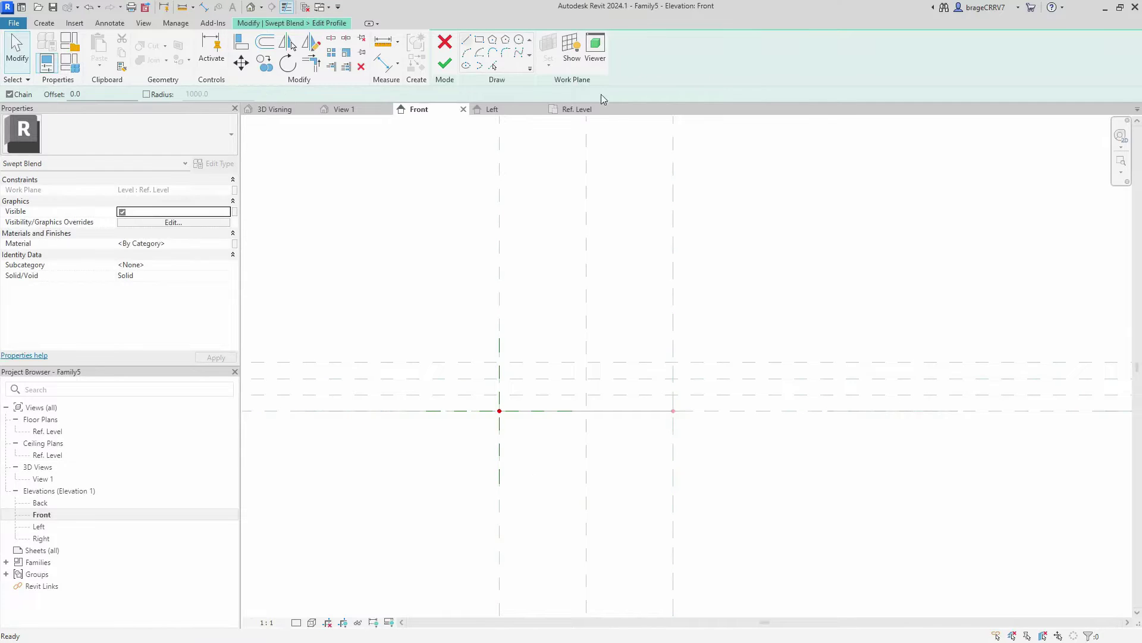
{"action": "left_click", "coordinate": [506, 40]}
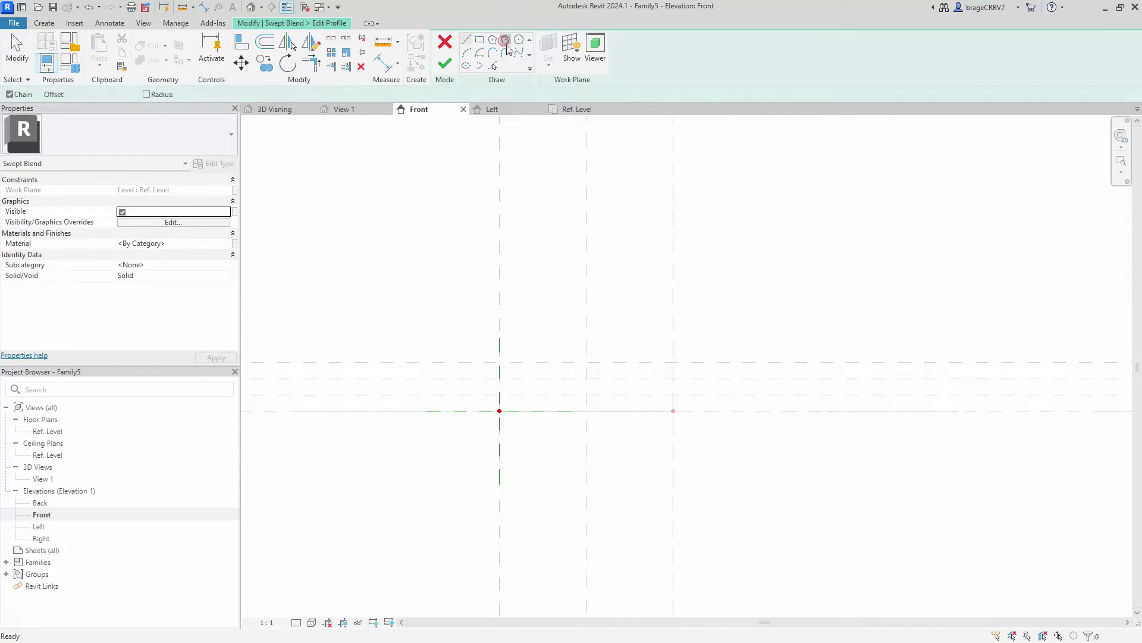
{"action": "left_click", "coordinate": [499, 411]}
{"action": "scroll", "coordinate": [471, 400], "scroll_direction": "up", "scroll_amount": 1}
{"action": "scroll", "coordinate": [472, 399], "scroll_direction": "up", "scroll_amount": 2}
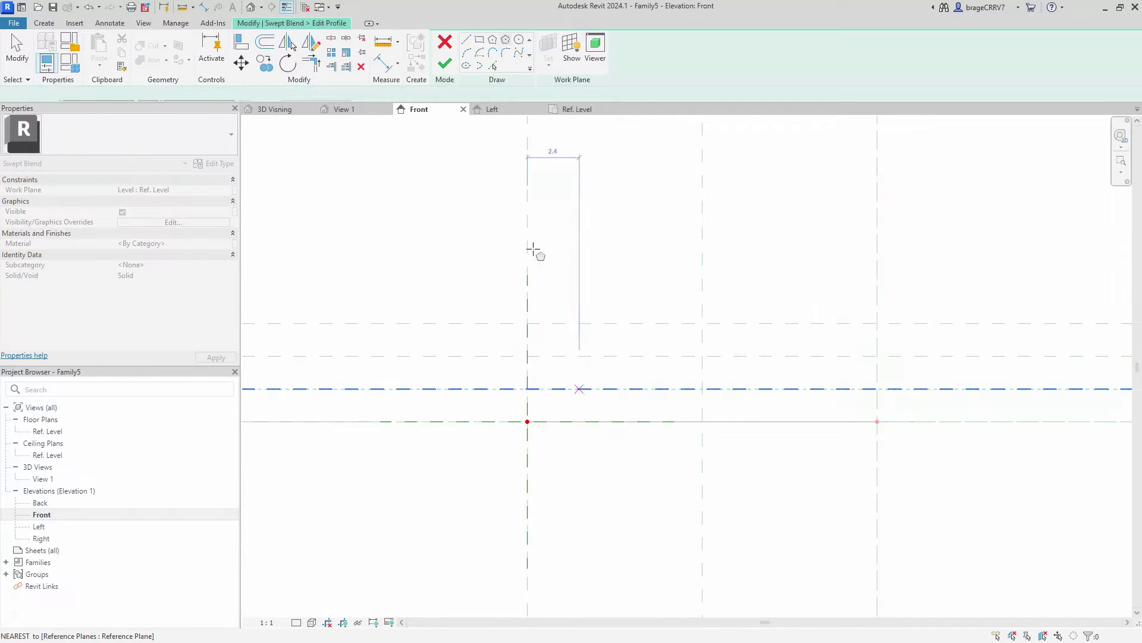
{"action": "key", "text": "Escape"}
- Sketch an inscribed triangle of about 2.4 radius for Profile 1, centred where the left outer plane meets the first raised plane, corner pointing outward
{"action": "left_click", "coordinate": [506, 40]}
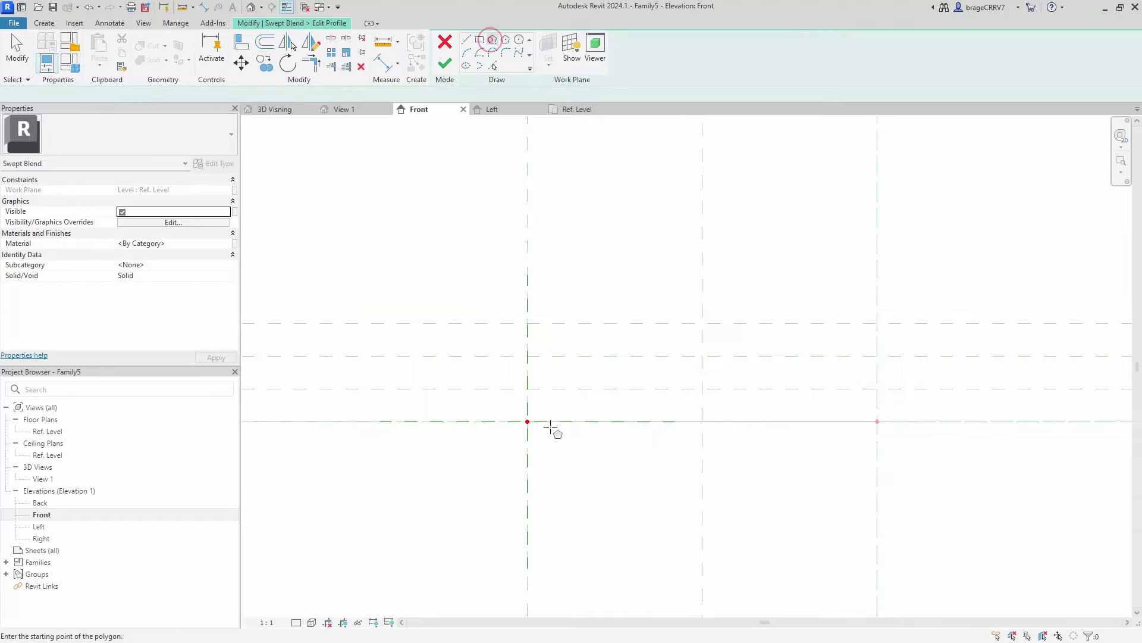
{"action": "left_click", "coordinate": [527, 388]}
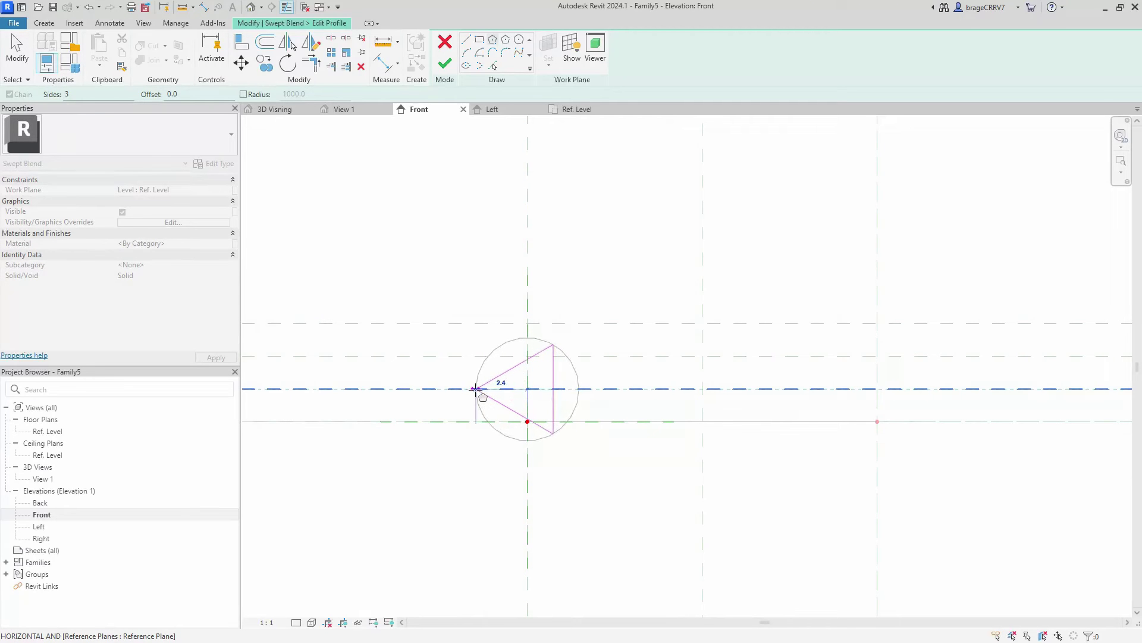
{"action": "left_click", "coordinate": [474, 390]}
{"action": "key", "text": "Escape"}
- Align the Profile 1 triangle's vertical side with the left outer reference plane and finish the profile sketch
{"action": "key", "text": "a"}
{"action": "key", "text": "l"}
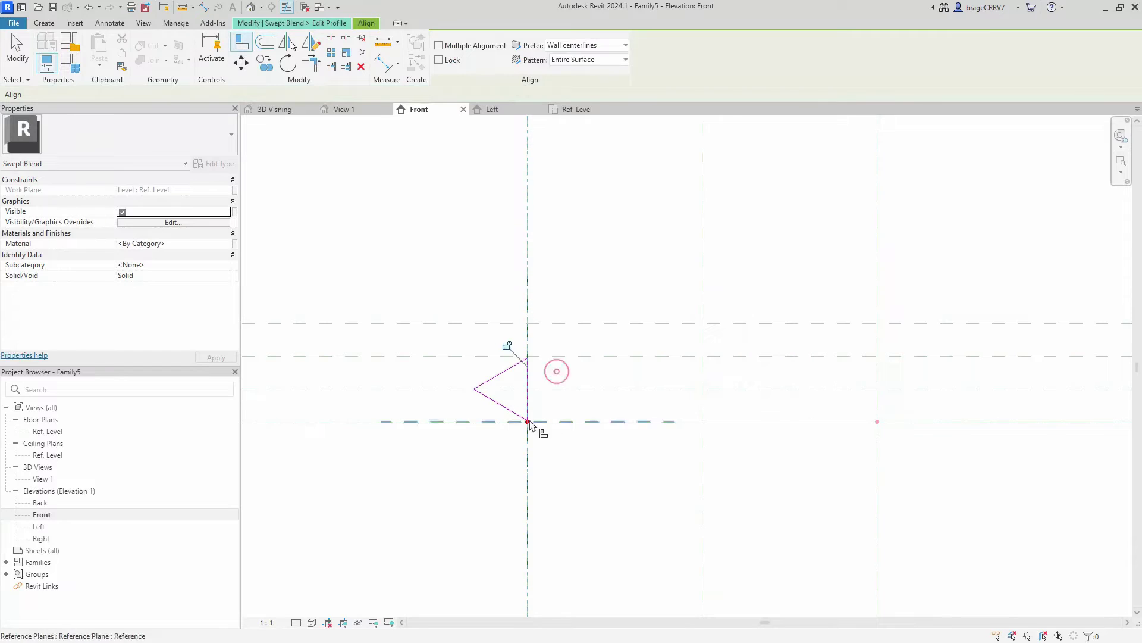
{"action": "key", "text": "Escape"}
{"action": "left_click", "coordinate": [445, 68]}
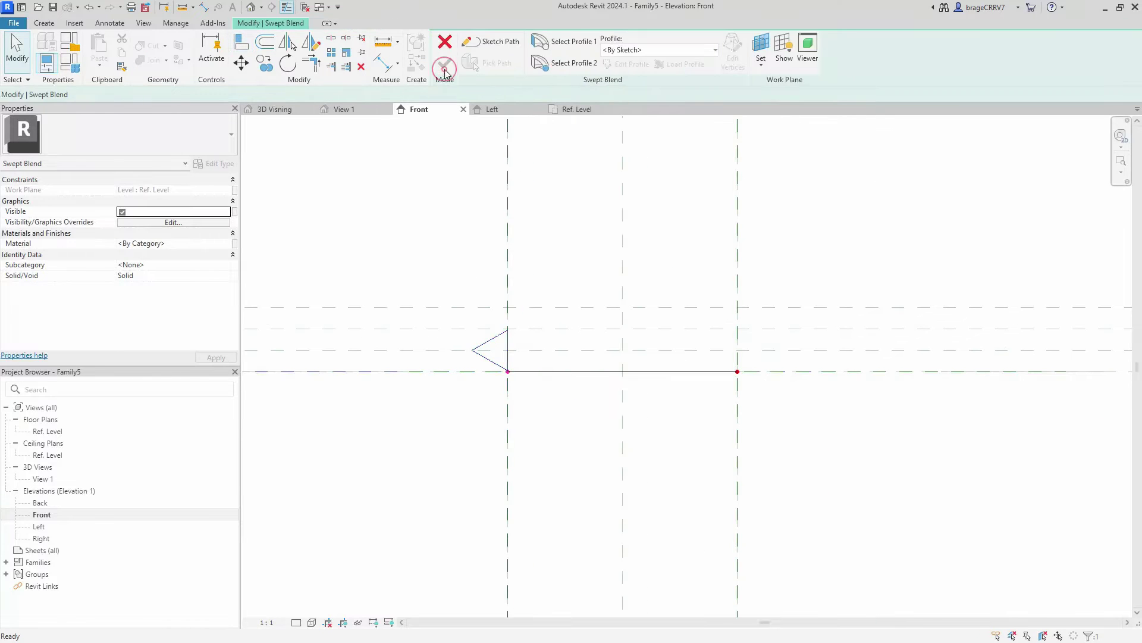
- Open Profile 2 for editing and sketch an outward-pointing inscribed triangle centred where the right outer plane meets the second raised plane
{"action": "left_click", "coordinate": [565, 62]}
{"action": "left_click", "coordinate": [630, 64]}
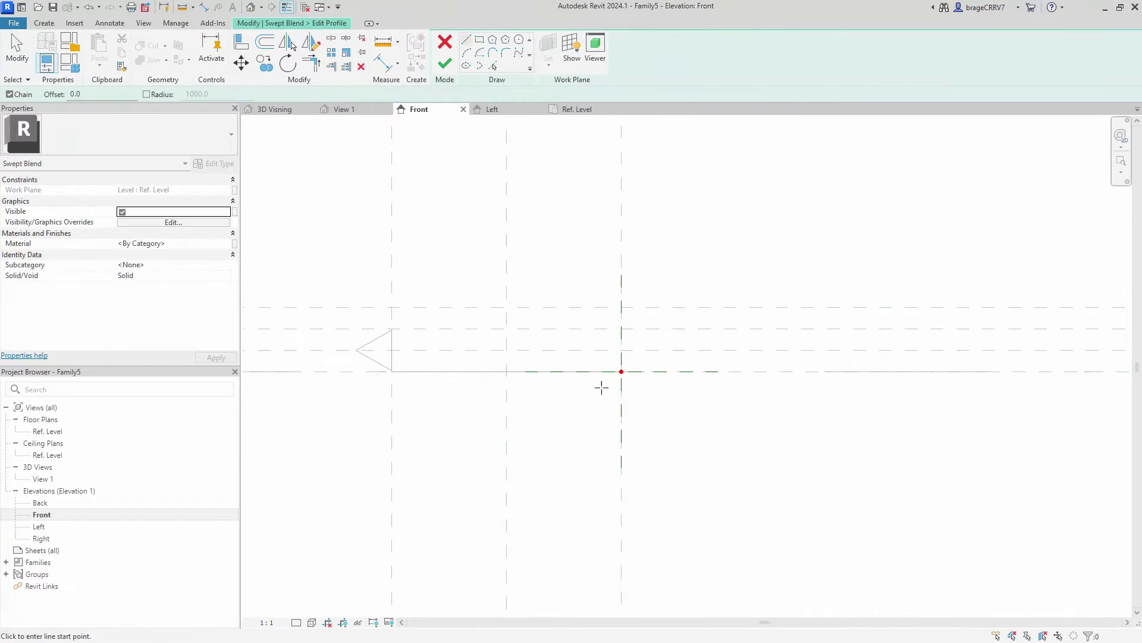
{"action": "left_click", "coordinate": [493, 40]}
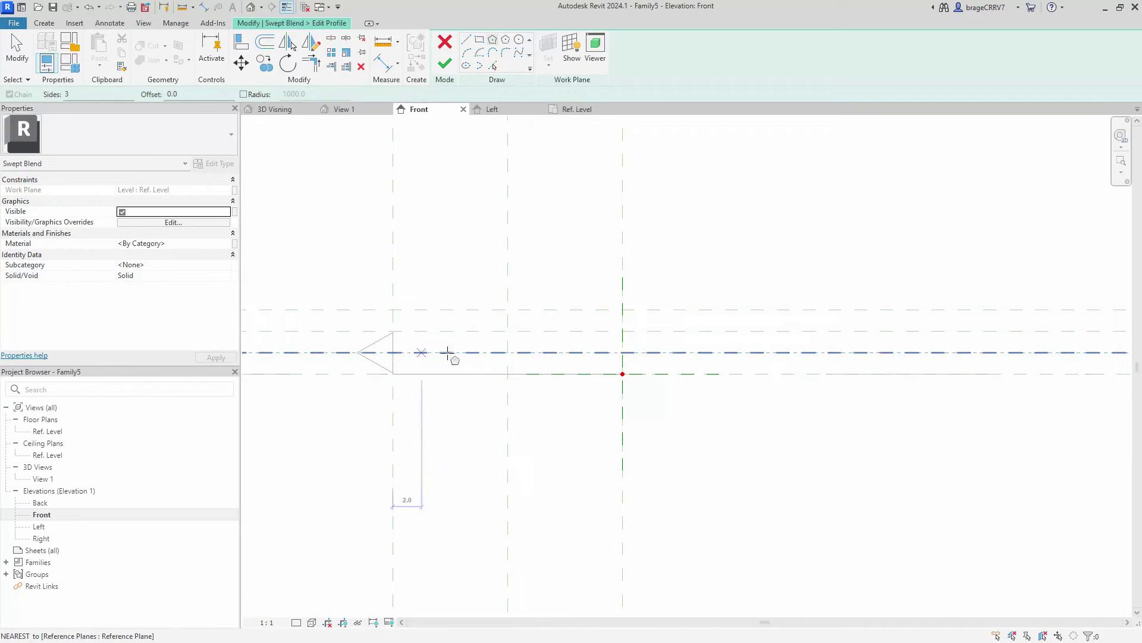
{"action": "left_click", "coordinate": [622, 331]}
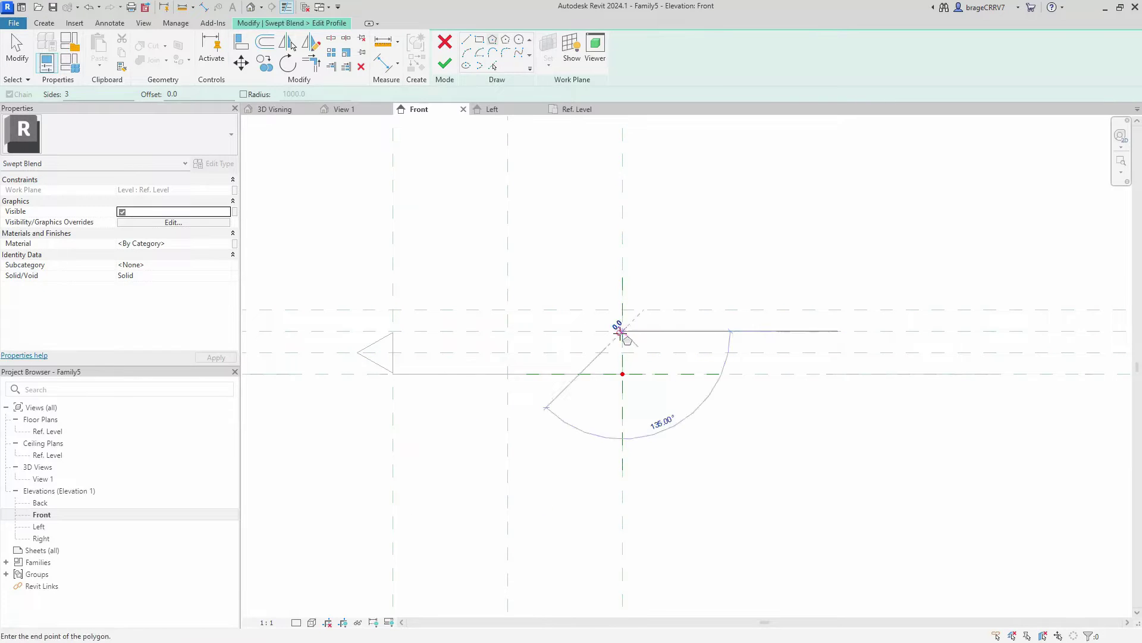
{"action": "left_click", "coordinate": [659, 331]}
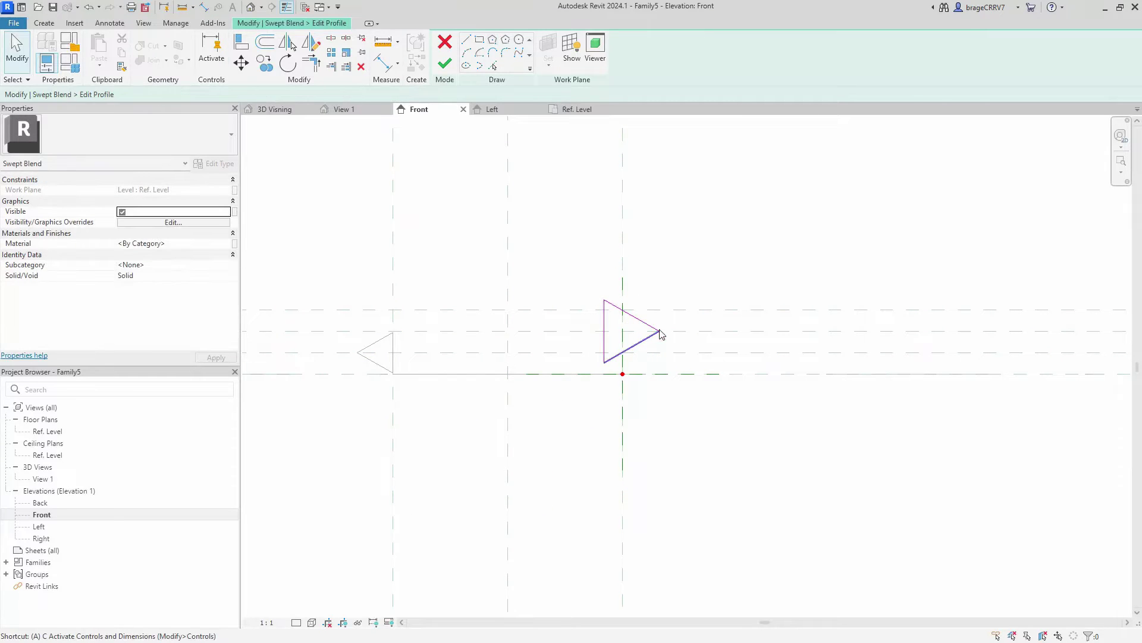
- Align the Profile 2 triangle's vertical side with the right outer reference plane, then finish the profile and the swept blend
{"action": "key", "text": "a"}
{"action": "key", "text": "l"}
{"action": "left_click", "coordinate": [604, 326]}
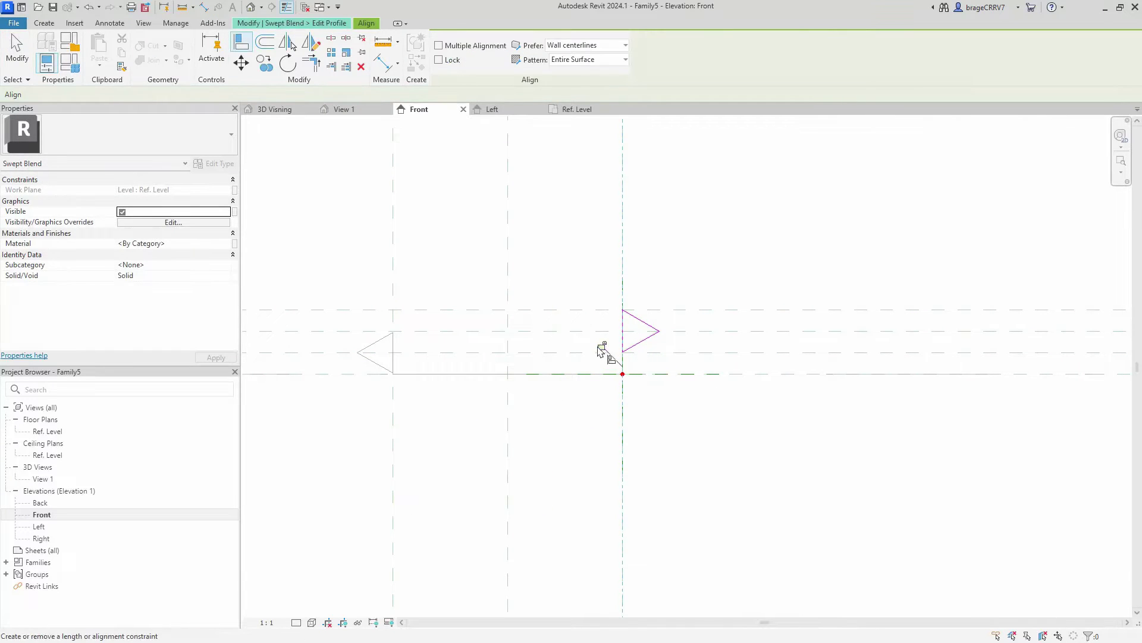
{"action": "key", "text": "Escape"}
{"action": "key", "text": "Escape"}
{"action": "scroll", "coordinate": [567, 421], "scroll_direction": "down", "scroll_amount": 1}
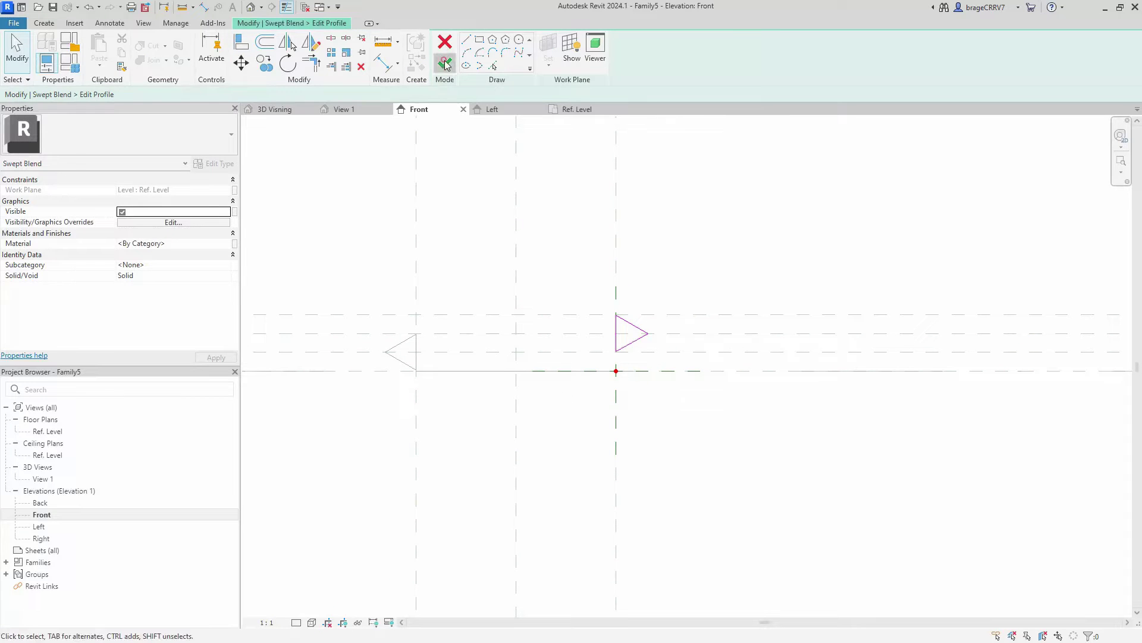
{"action": "left_click", "coordinate": [445, 63]}
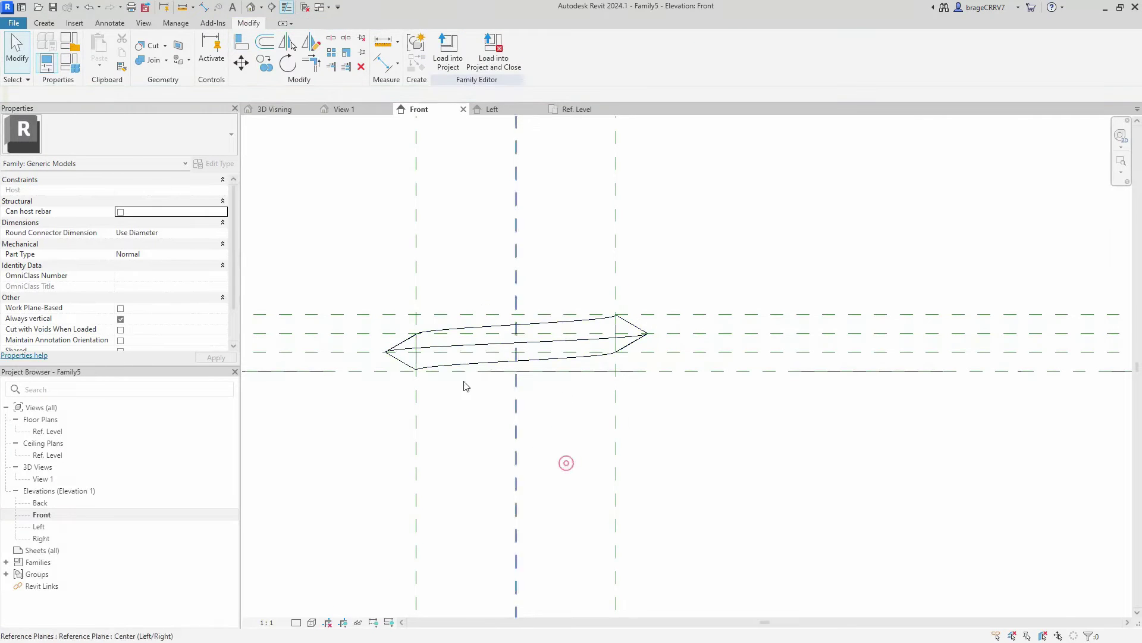
- Open the default 3D view and examine the finished half-circle swept blend from different angles
{"action": "left_click", "coordinate": [259, 7]}
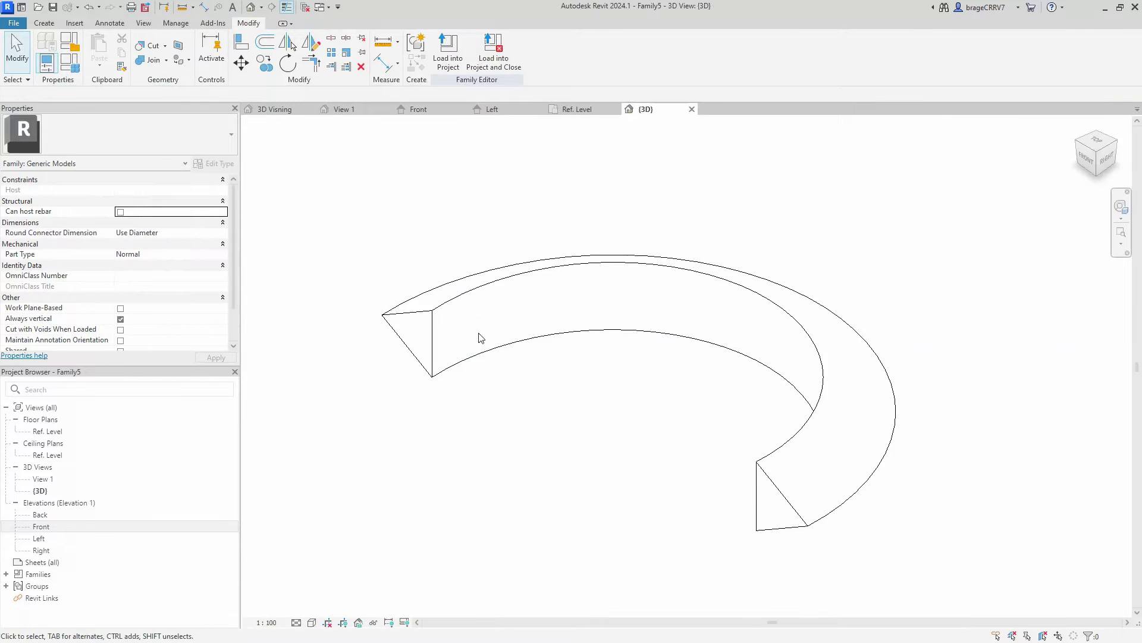
{"action": "middle_click_drag", "start_coordinate": [655, 434], "coordinate": [569, 434], "text": "shift"}
{"action": "left_click", "coordinate": [568, 435]}
{"action": "left_click", "coordinate": [235, 244]}
{"action": "left_click", "coordinate": [506, 275]}
{"action": "left_click", "coordinate": [586, 415]}
{"action": "left_click", "coordinate": [692, 504]}
{"action": "middle_click_drag", "start_coordinate": [687, 459], "coordinate": [583, 440], "text": "shift"}
{"action": "middle_click_drag", "start_coordinate": [610, 358], "coordinate": [464, 355]}
- Test the family by applying a larger Rod diameter in Family Types, then set it back to 16
{"action": "left_click", "coordinate": [69, 62]}
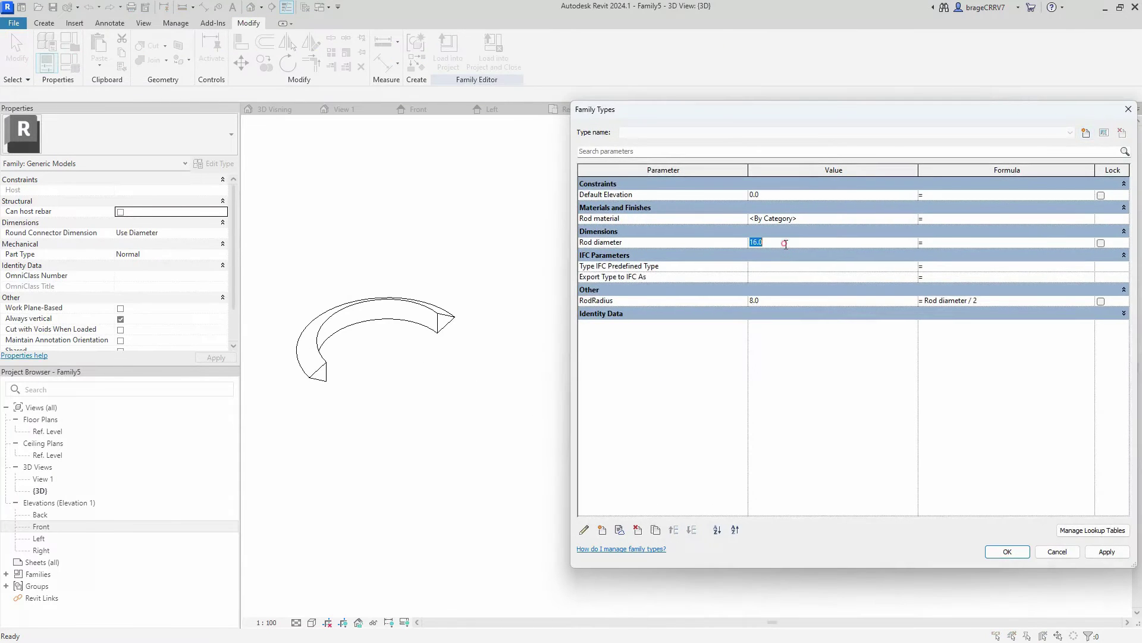
{"action": "left_click", "coordinate": [1100, 553]}
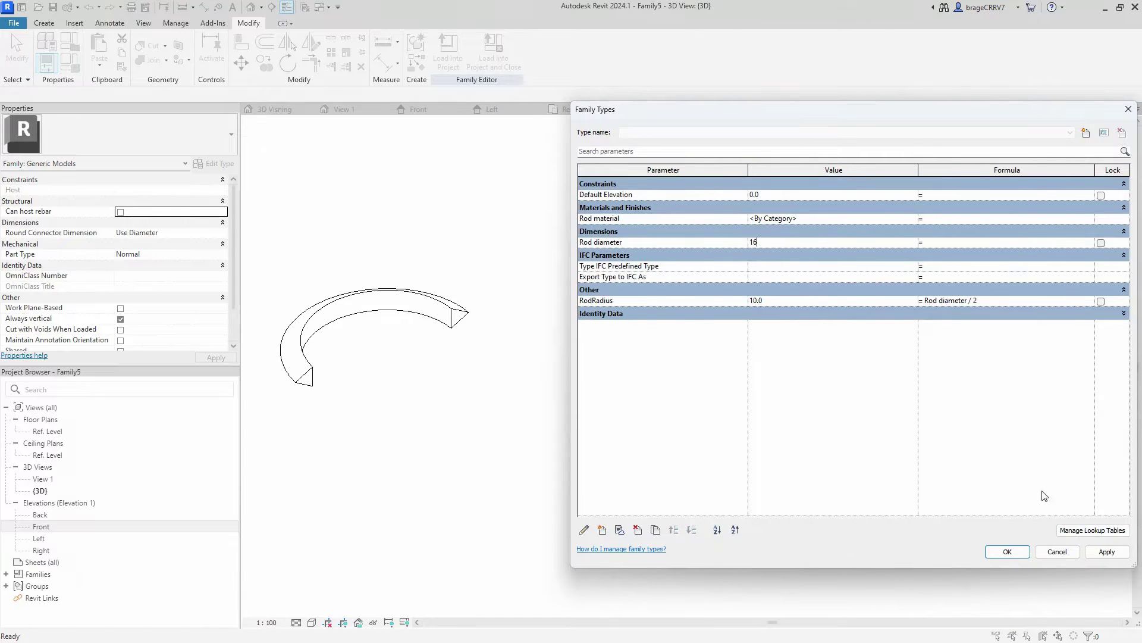
{"action": "left_click", "coordinate": [1100, 553]}
{"action": "left_click", "coordinate": [1007, 552]}
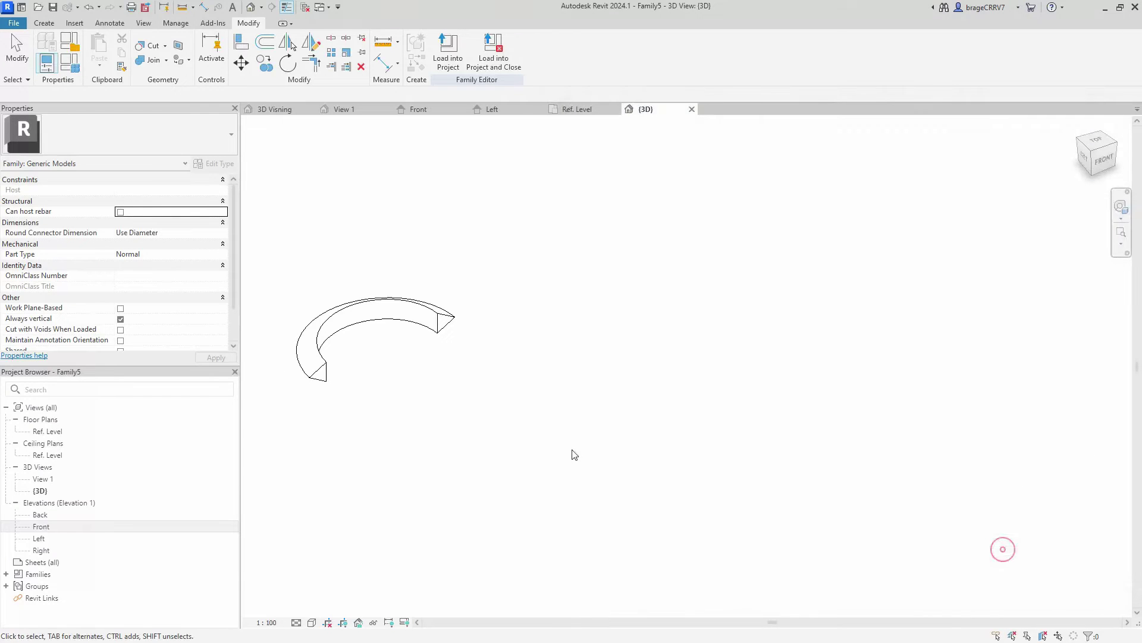
- Start a second swept blend in the Ref. Level plan and begin sketching its path
{"action": "left_click", "coordinate": [567, 113]}
{"action": "key", "text": "ctrl+shift+Tab"}
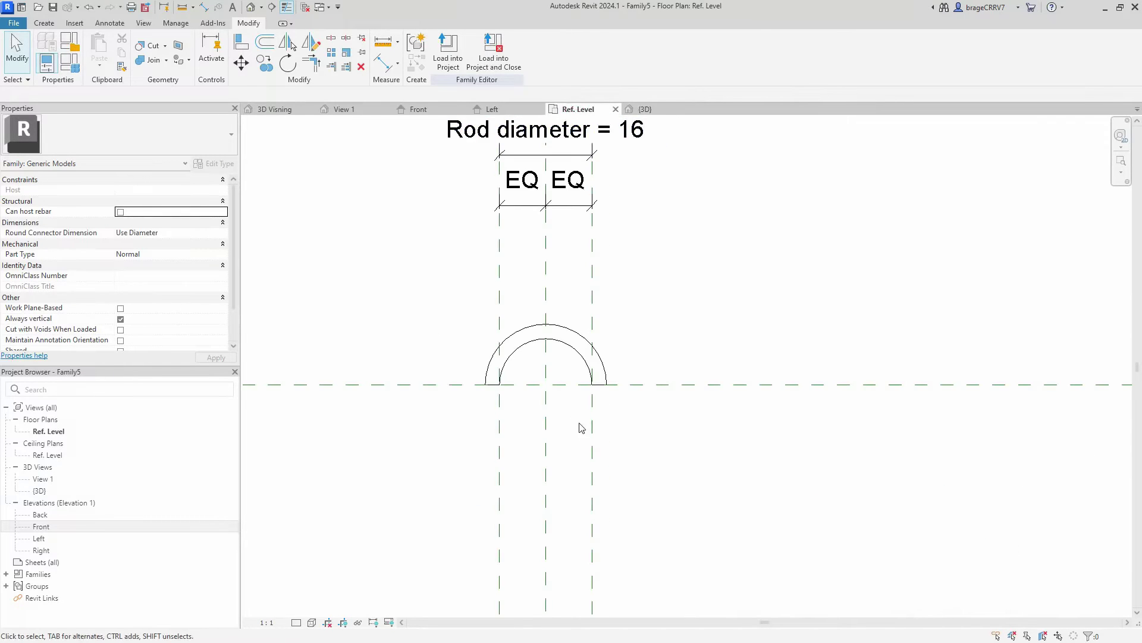
{"action": "left_click", "coordinate": [577, 111]}
{"action": "left_click", "coordinate": [44, 22]}
{"action": "left_click", "coordinate": [201, 57]}
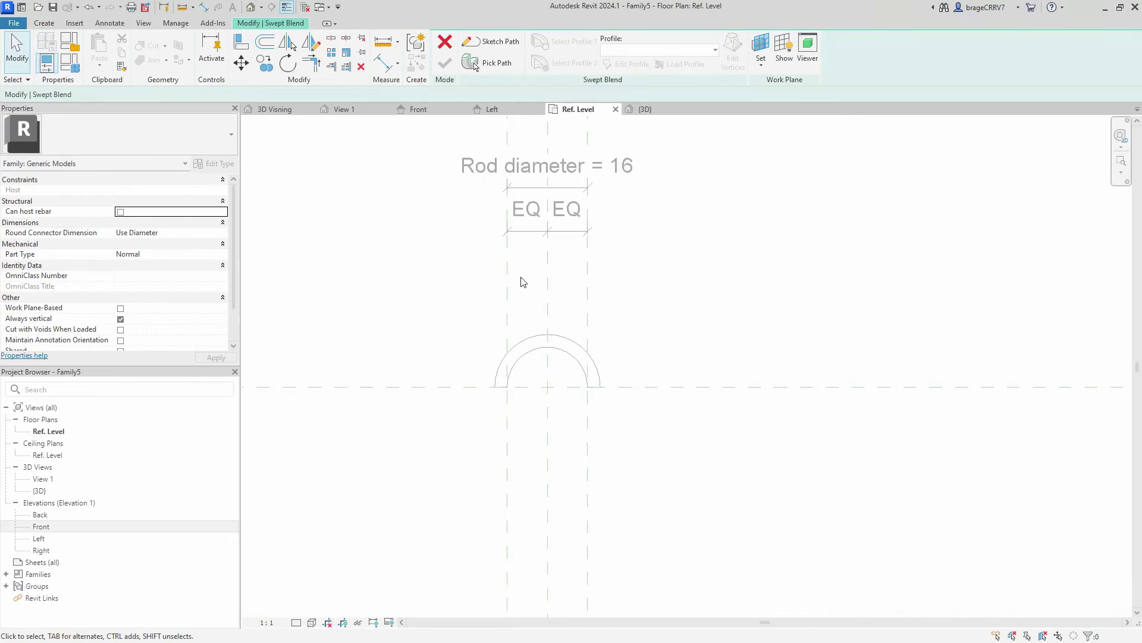
{"action": "left_click", "coordinate": [492, 41]}
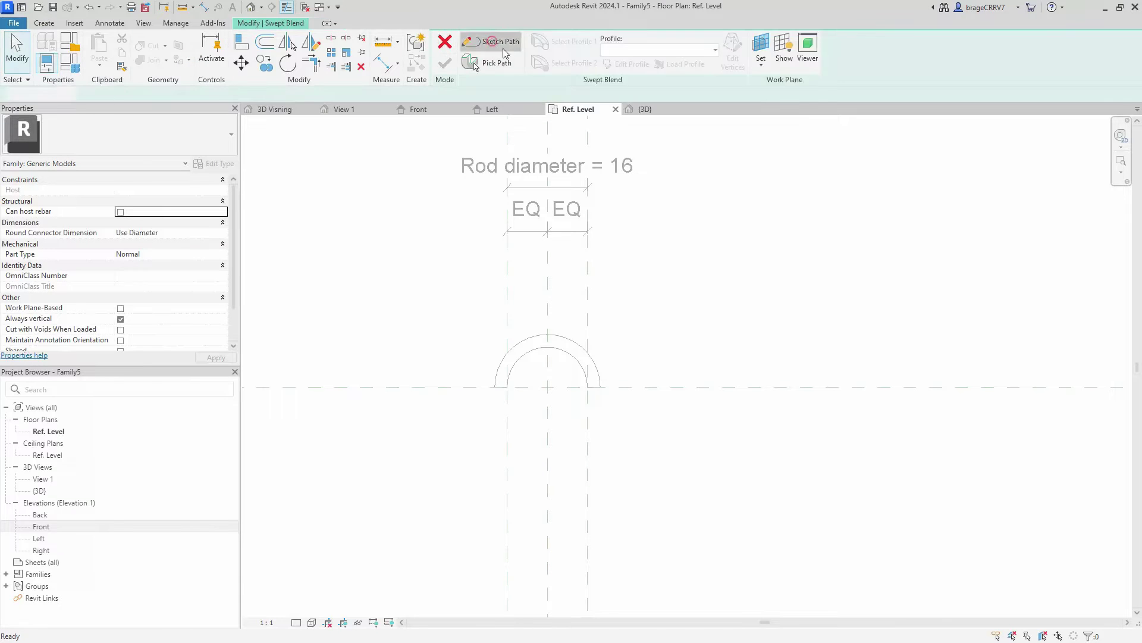
- Draw a semicircular path arc of radius 8 below the horizontal center plane, spanning the two outer reference planes
{"action": "left_click", "coordinate": [546, 387]}
{"action": "key", "text": "Escape"}
{"action": "left_click", "coordinate": [506, 387]}
{"action": "left_click", "coordinate": [587, 387]}
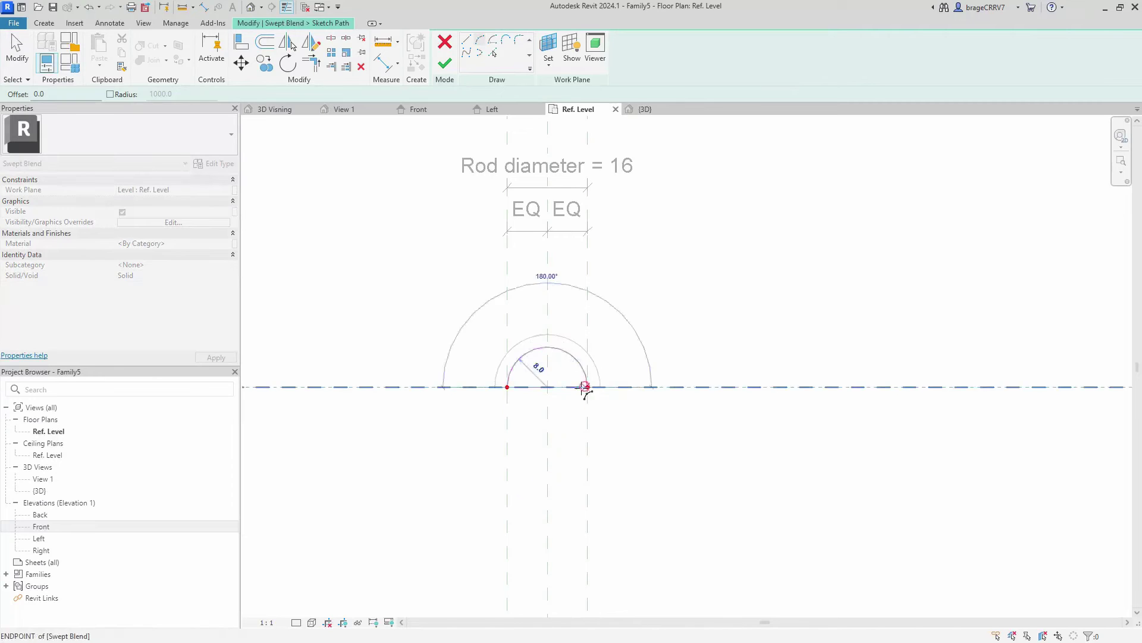
{"action": "left_click", "coordinate": [532, 423]}
{"action": "key", "text": "Escape"}
{"action": "key", "text": "Escape"}
- Make the lower arc's radius dimension permanent, label it with RodRadius and finish the second path sketch
{"action": "left_click", "coordinate": [537, 406]}
{"action": "left_click", "coordinate": [519, 389]}
{"action": "left_click", "coordinate": [492, 49]}
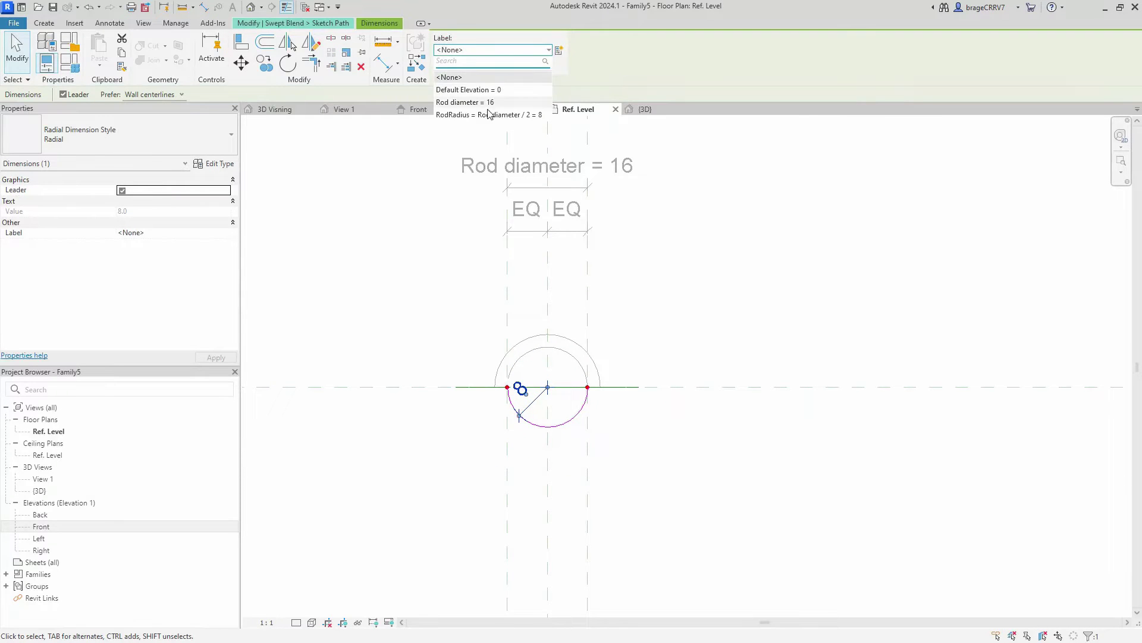
{"action": "left_click", "coordinate": [488, 115]}
{"action": "left_click", "coordinate": [433, 371]}
{"action": "left_click", "coordinate": [446, 62]}
- Open the Front elevation, select Profile 2 of the second swept blend and open its sketch for editing
{"action": "double_click", "coordinate": [41, 526]}
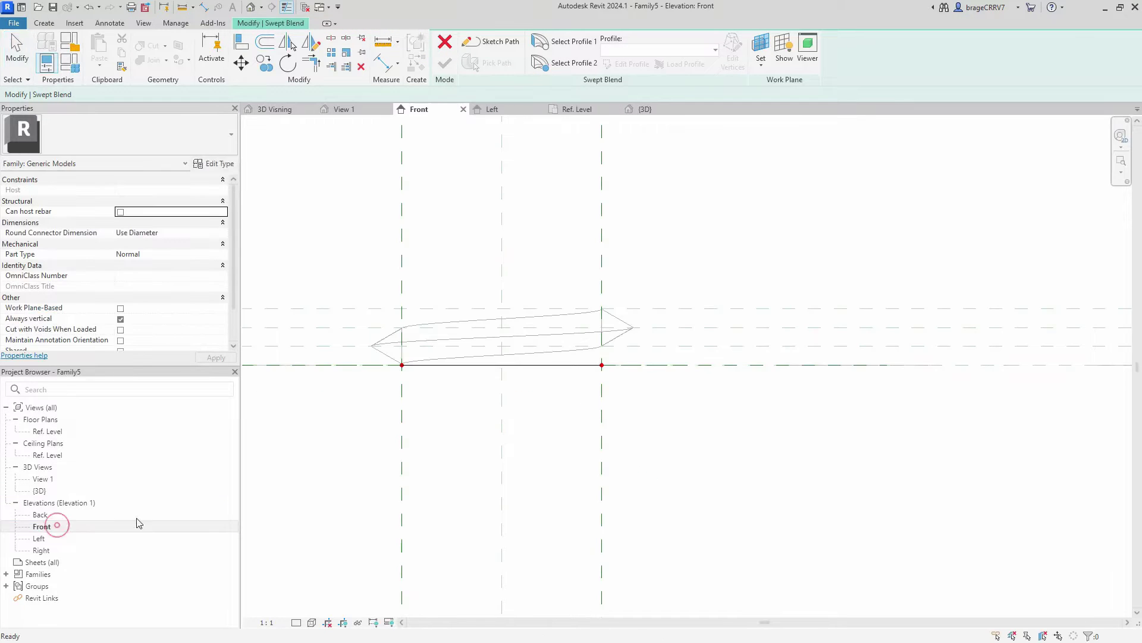
{"action": "middle_click_drag", "start_coordinate": [566, 454], "coordinate": [546, 482]}
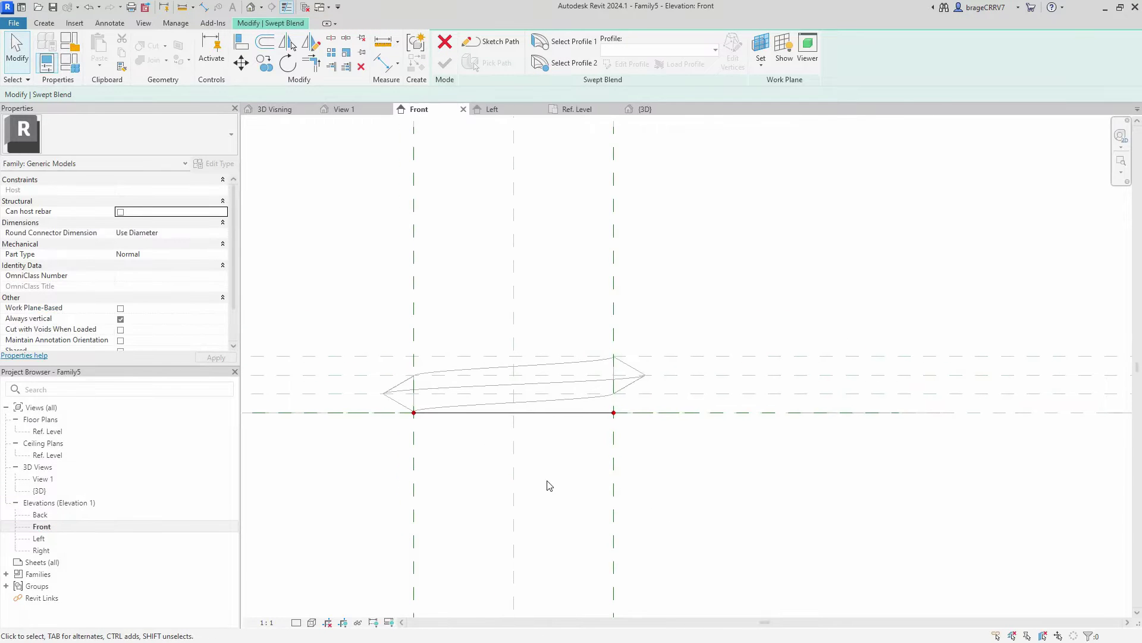
{"action": "left_click", "coordinate": [565, 42]}
{"action": "left_click", "coordinate": [567, 58]}
{"action": "scroll", "coordinate": [618, 387], "scroll_direction": "up", "scroll_amount": 3}
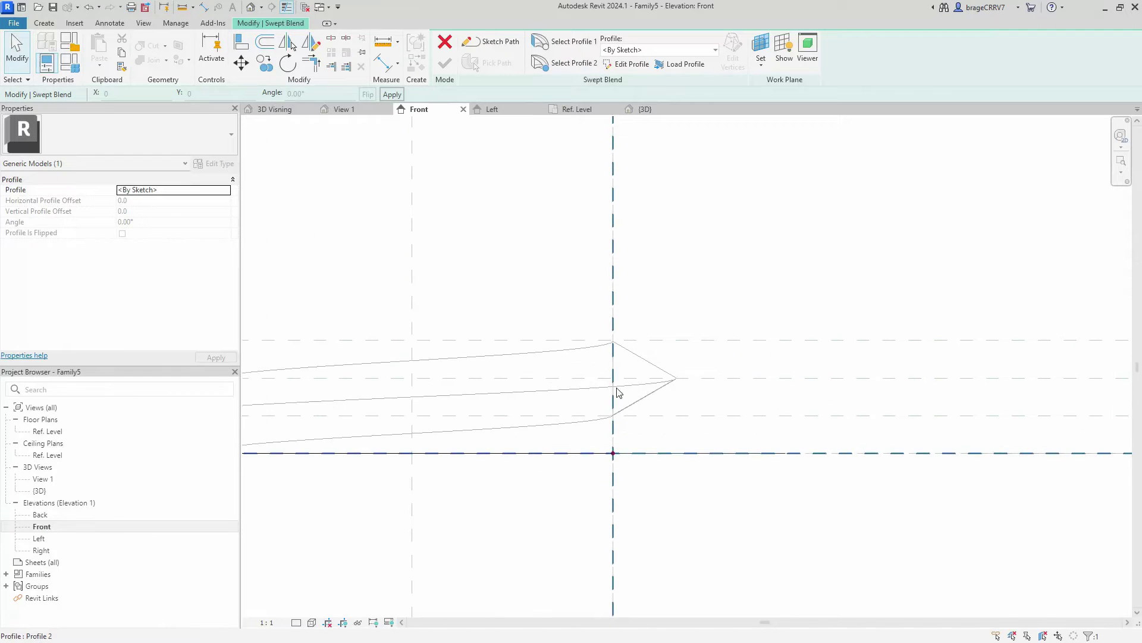
{"action": "scroll", "coordinate": [617, 388], "scroll_direction": "down", "scroll_amount": 2}
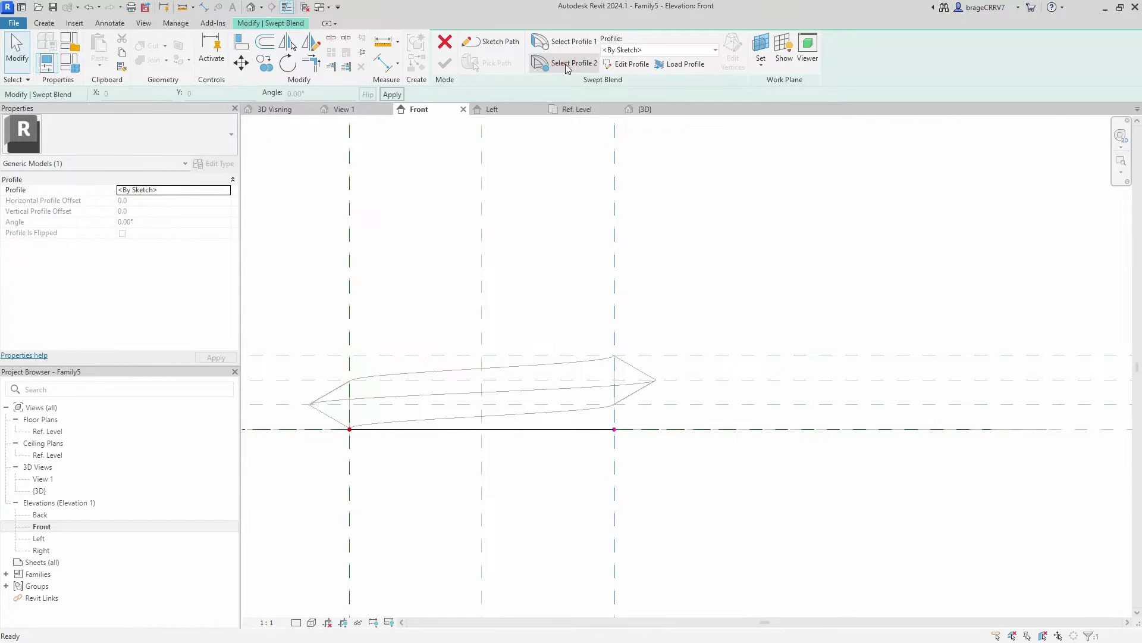
{"action": "left_click", "coordinate": [630, 65]}
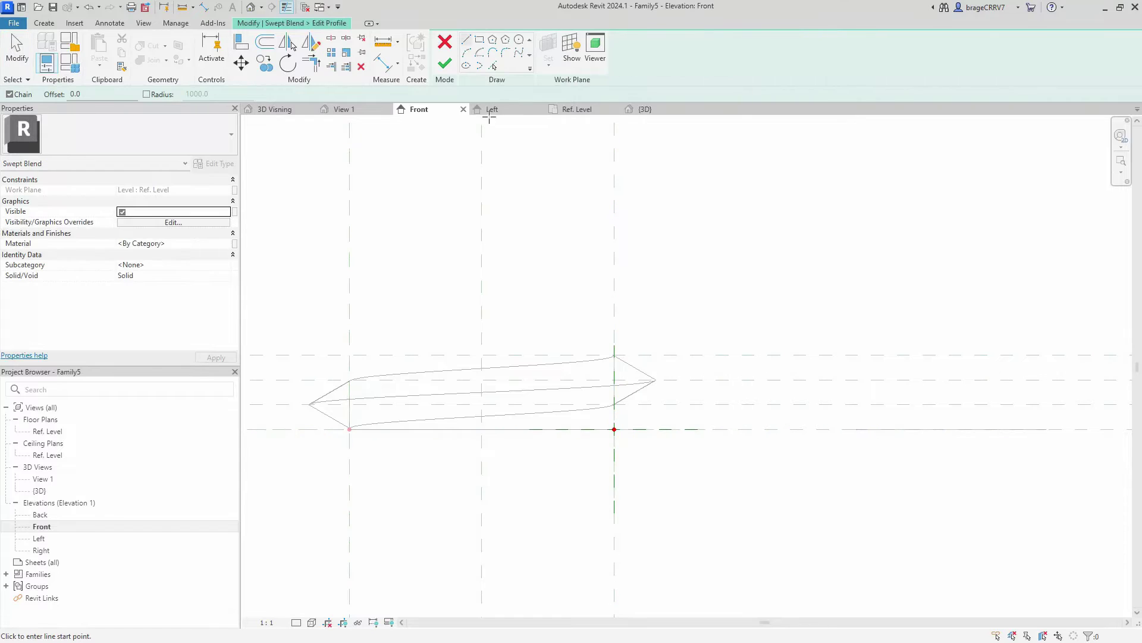
- Sketch an outward-pointing triangle centred on the second raised plane, align its vertical side with the right outer plane and finish Profile 2
{"action": "left_click", "coordinate": [492, 40]}
{"action": "left_click", "coordinate": [614, 380]}
{"action": "left_click", "coordinate": [656, 380]}
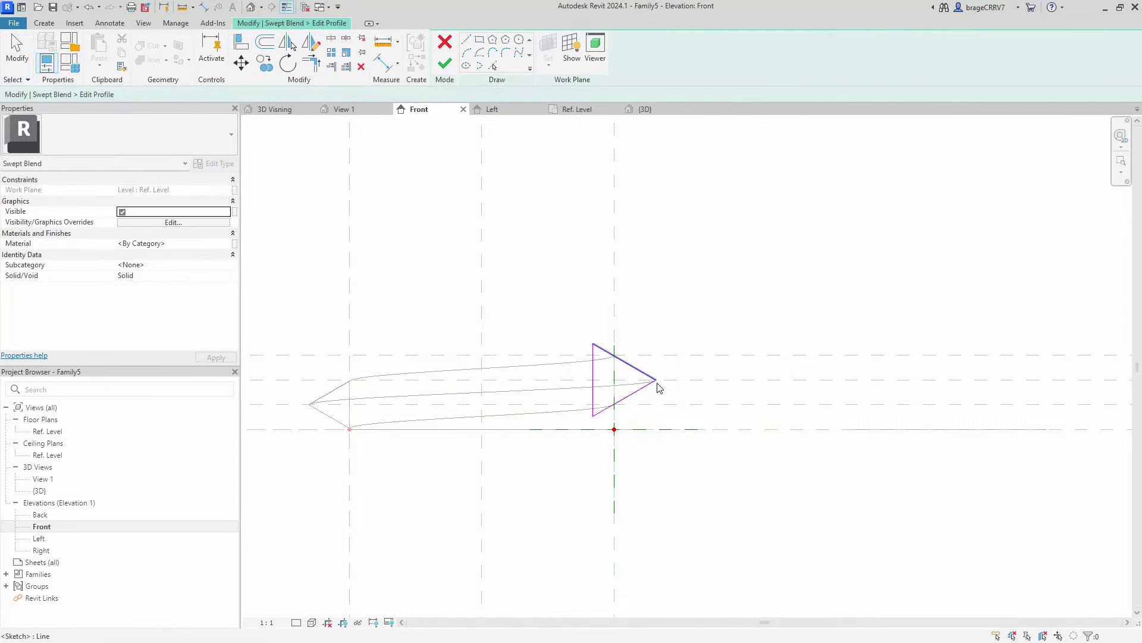
{"action": "key", "text": "a"}
{"action": "key", "text": "l"}
{"action": "left_click", "coordinate": [614, 333]}
{"action": "left_click", "coordinate": [594, 389]}
{"action": "key", "text": "Escape"}
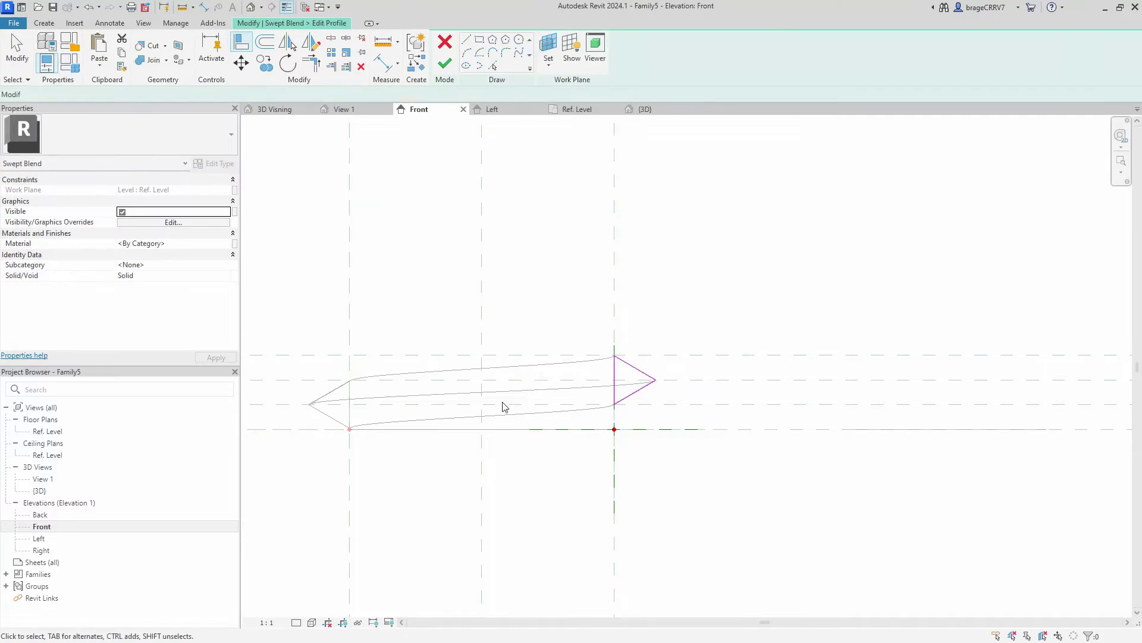
{"action": "left_click", "coordinate": [445, 63]}
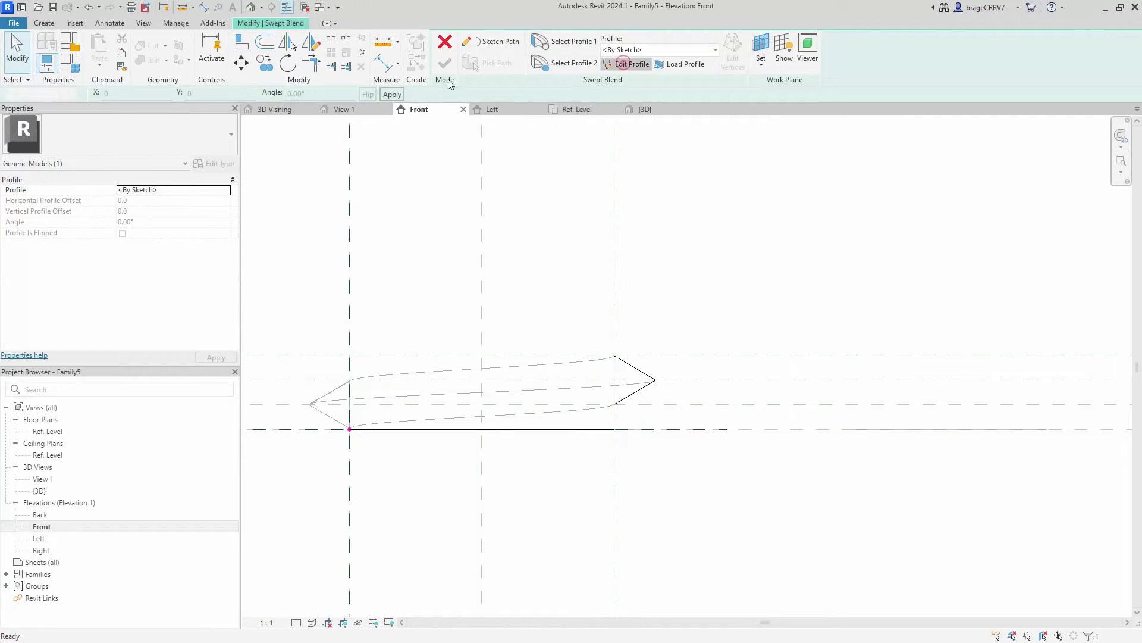
- Open the left-end profile and sketch an outward-pointing inscribed triangle of about 2.5 radius, centred where the left outer plane meets the third raised plane
{"action": "left_click", "coordinate": [621, 64]}
{"action": "left_click", "coordinate": [493, 40]}
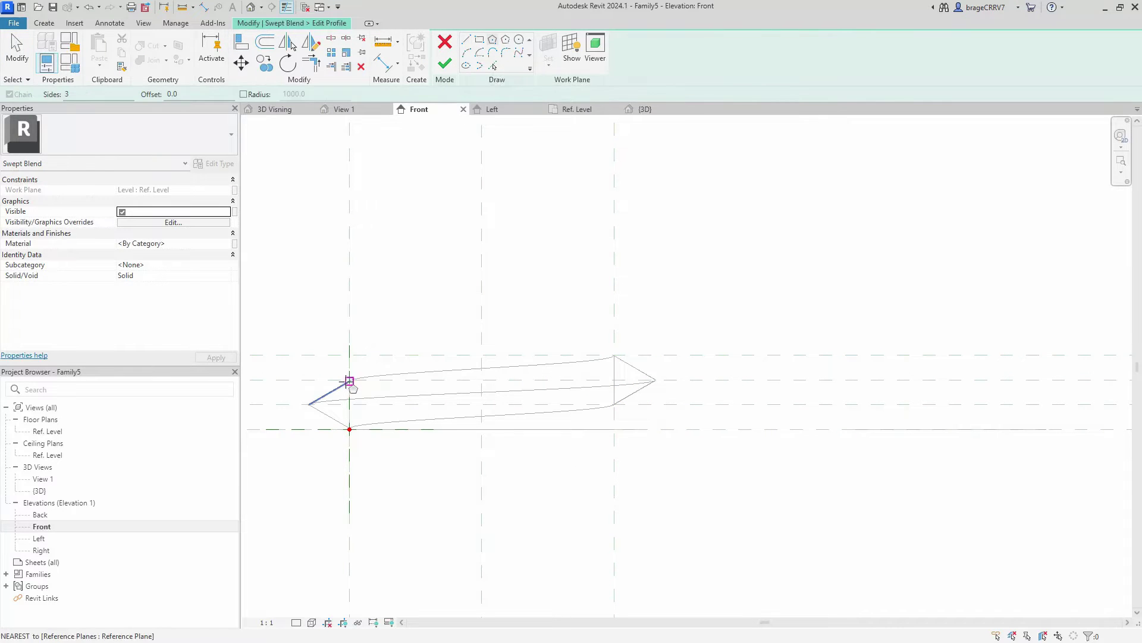
{"action": "middle_click_drag", "start_coordinate": [357, 389], "coordinate": [374, 387]}
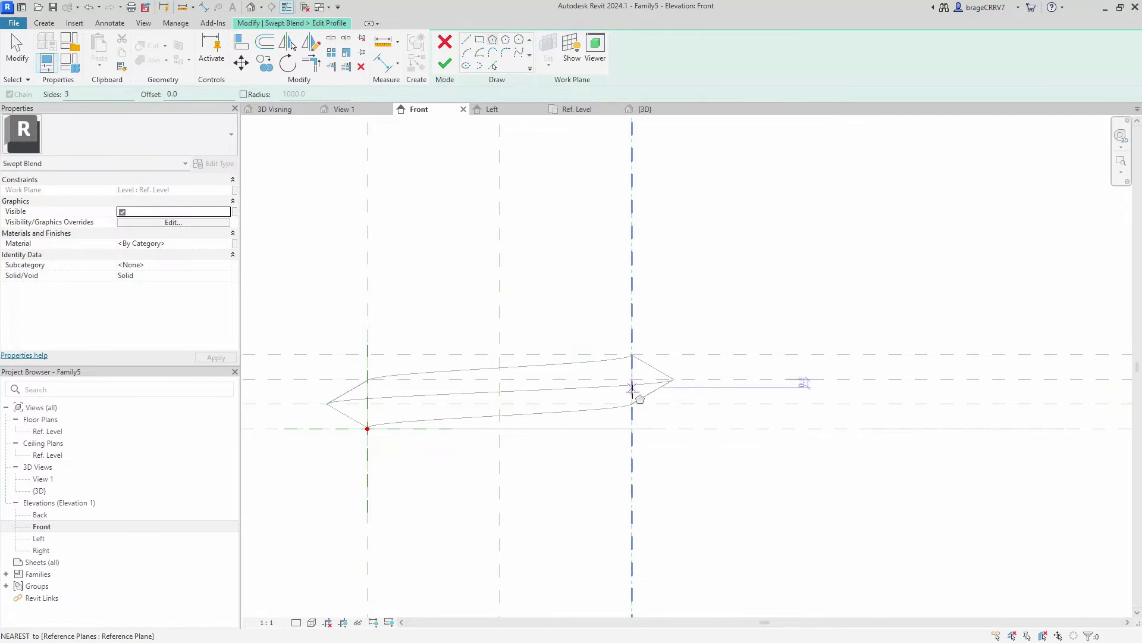
{"action": "left_click", "coordinate": [367, 354]}
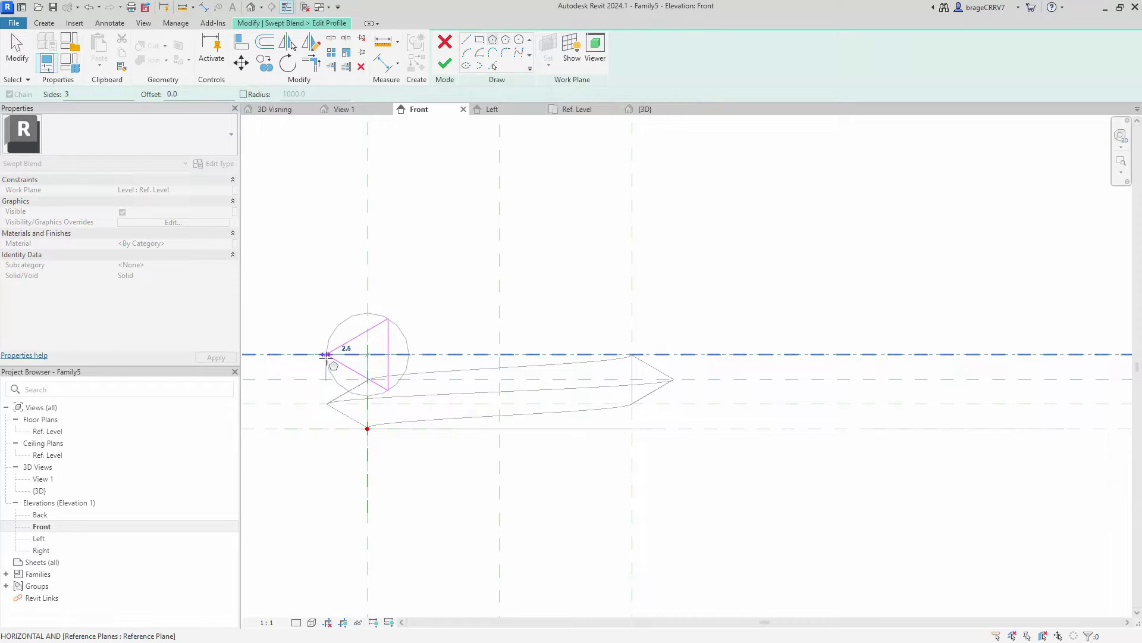
{"action": "left_click", "coordinate": [326, 355]}
{"action": "key", "text": "Escape"}
{"action": "key", "text": "Escape"}
{"action": "scroll", "coordinate": [373, 365], "scroll_direction": "up", "scroll_amount": 1}
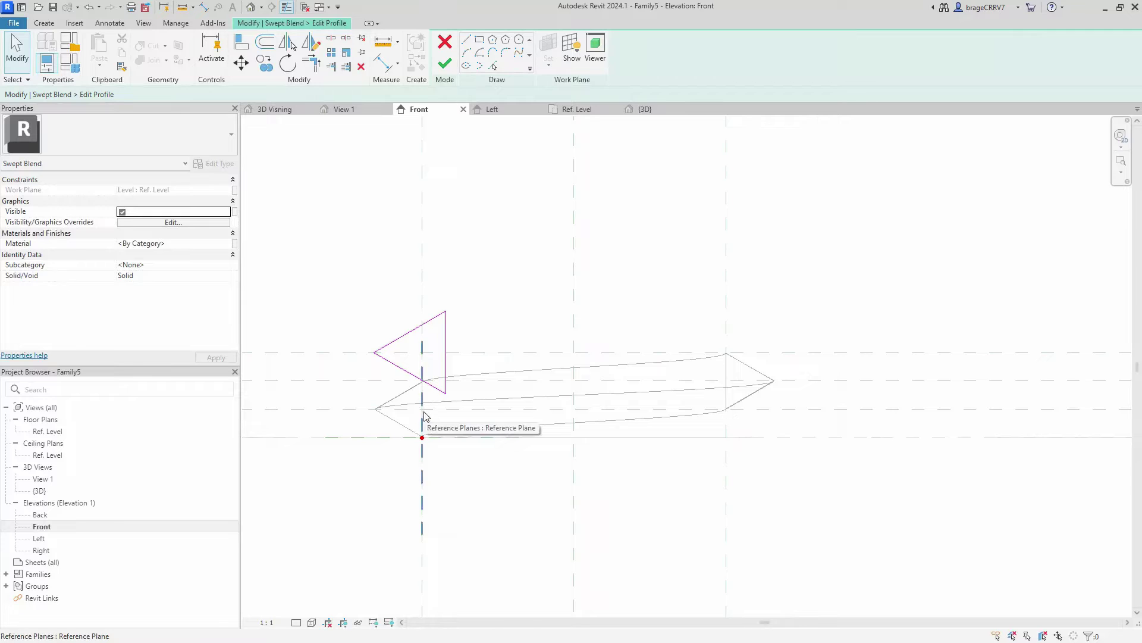
- Align this triangle's vertical side with the left outer reference plane, then finish the profile and the second swept blend
{"action": "key", "text": "a"}
{"action": "key", "text": "l"}
{"action": "left_click", "coordinate": [422, 235]}
{"action": "left_click", "coordinate": [446, 345]}
{"action": "key", "text": "Escape"}
{"action": "left_click", "coordinate": [445, 57]}
{"action": "left_click", "coordinate": [446, 56]}
{"action": "left_click", "coordinate": [510, 250]}
{"action": "scroll", "coordinate": [498, 286], "scroll_direction": "down", "scroll_amount": 1}
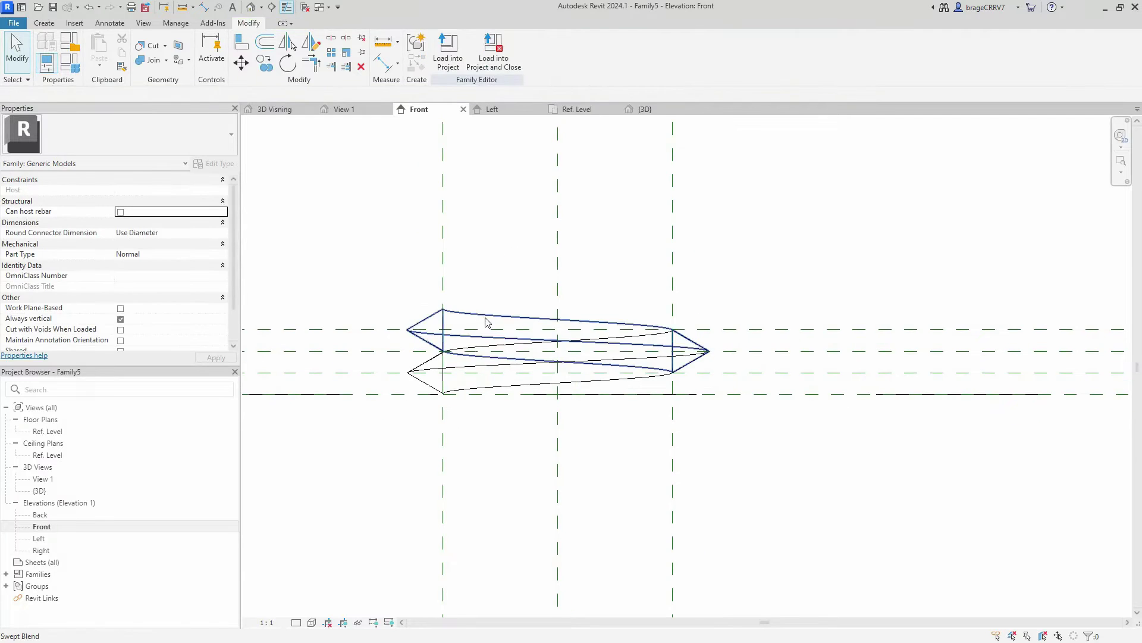
- In the 3D view, associate the second swept blend's material with the Rod material family parameter
{"action": "left_click", "coordinate": [485, 322]}
{"action": "scroll", "coordinate": [449, 281], "scroll_direction": "down", "scroll_amount": 1}
{"action": "key", "text": "Escape"}
{"action": "key", "text": "ctrl+Tab"}
{"action": "key", "text": "ctrl+Tab"}
{"action": "key", "text": "ctrl+Tab"}
{"action": "middle_click_drag", "start_coordinate": [619, 313], "coordinate": [492, 340], "text": "shift"}
{"action": "left_click", "coordinate": [501, 343]}
{"action": "left_click", "coordinate": [234, 244]}
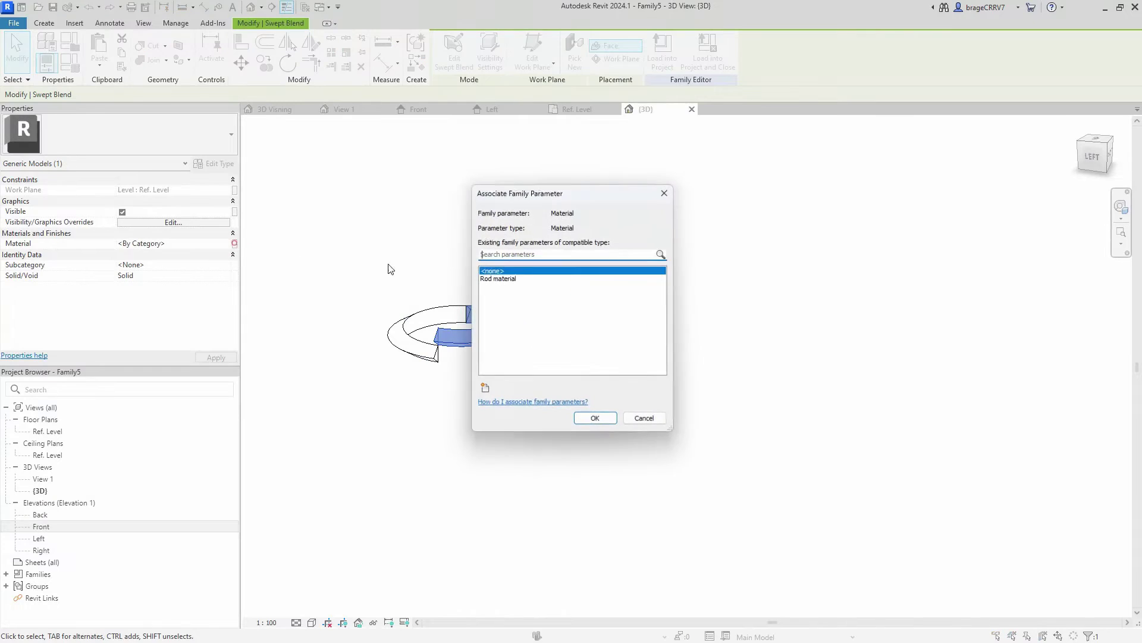
{"action": "left_click", "coordinate": [524, 273]}
{"action": "left_click", "coordinate": [591, 415]}
{"action": "left_click", "coordinate": [594, 408]}
{"action": "middle_click_drag", "start_coordinate": [510, 428], "coordinate": [619, 366], "text": "shift"}
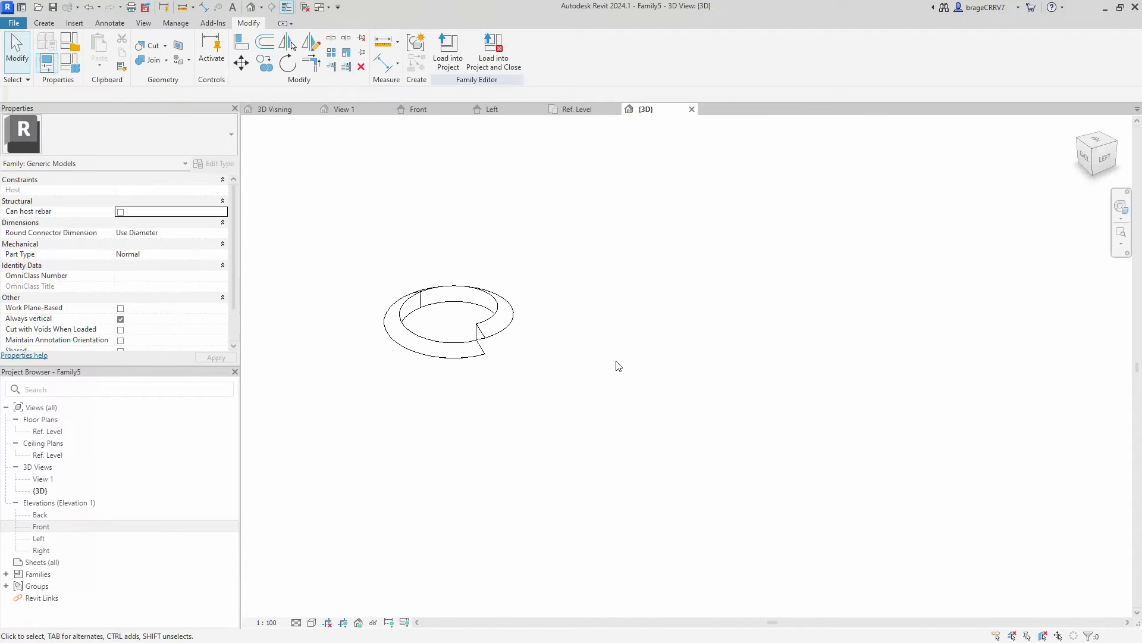
{"action": "left_click", "coordinate": [11, 22]}
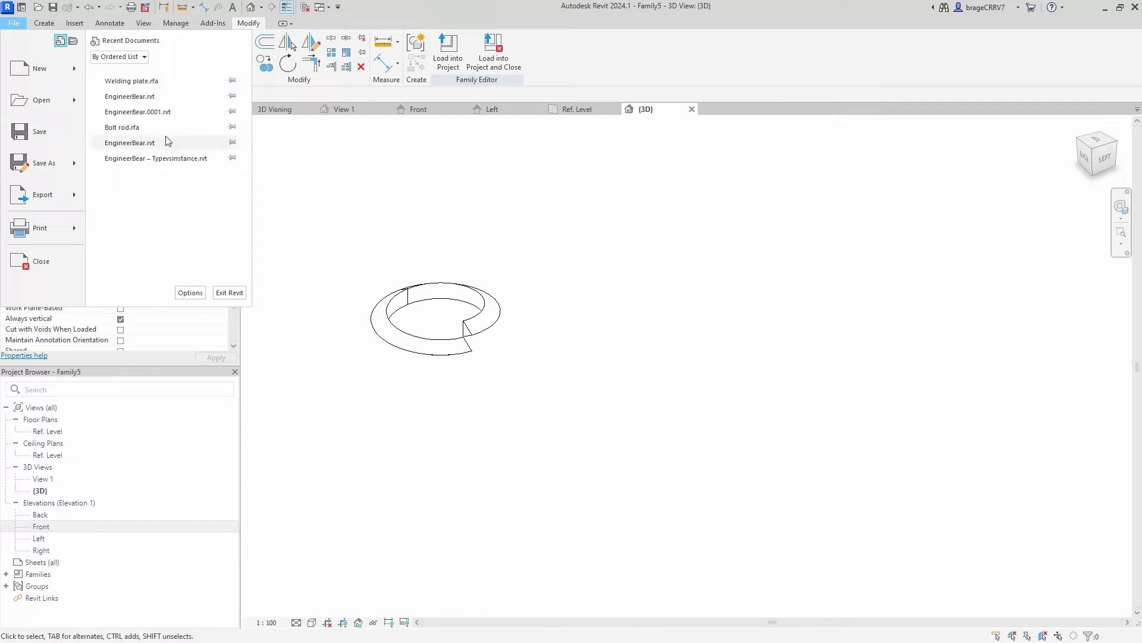
{"action": "left_click", "coordinate": [52, 163]}
{"action": "left_click", "coordinate": [431, 230]}
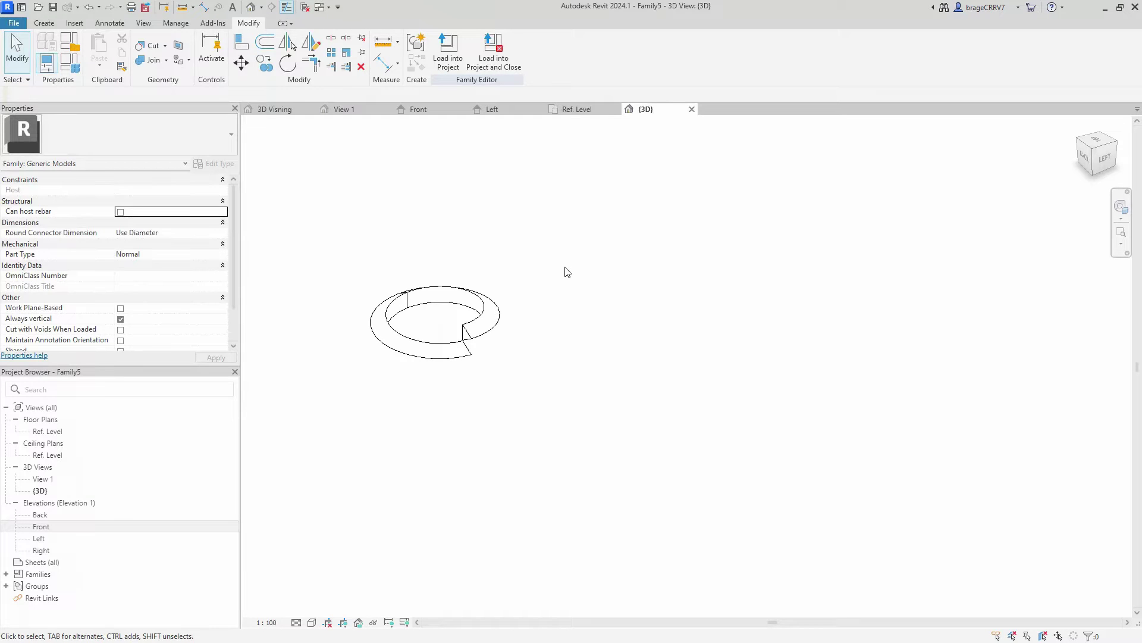
- Delete every material stored in the thread family and accept the changes
{"action": "left_click", "coordinate": [176, 23]}
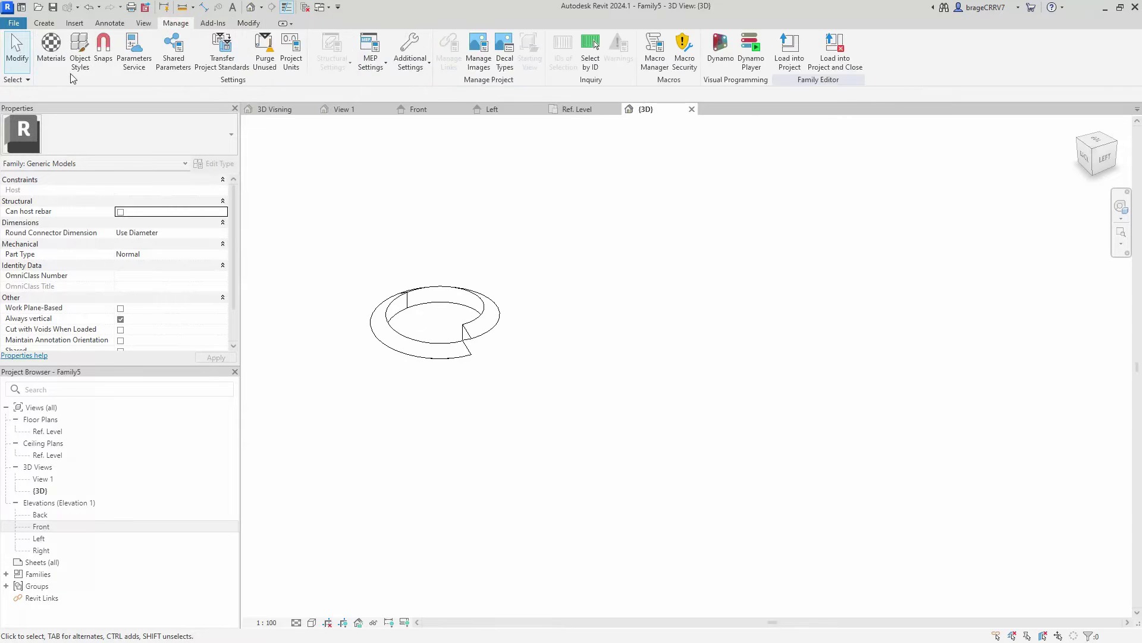
{"action": "left_click", "coordinate": [50, 52]}
{"action": "left_click", "coordinate": [369, 222]}
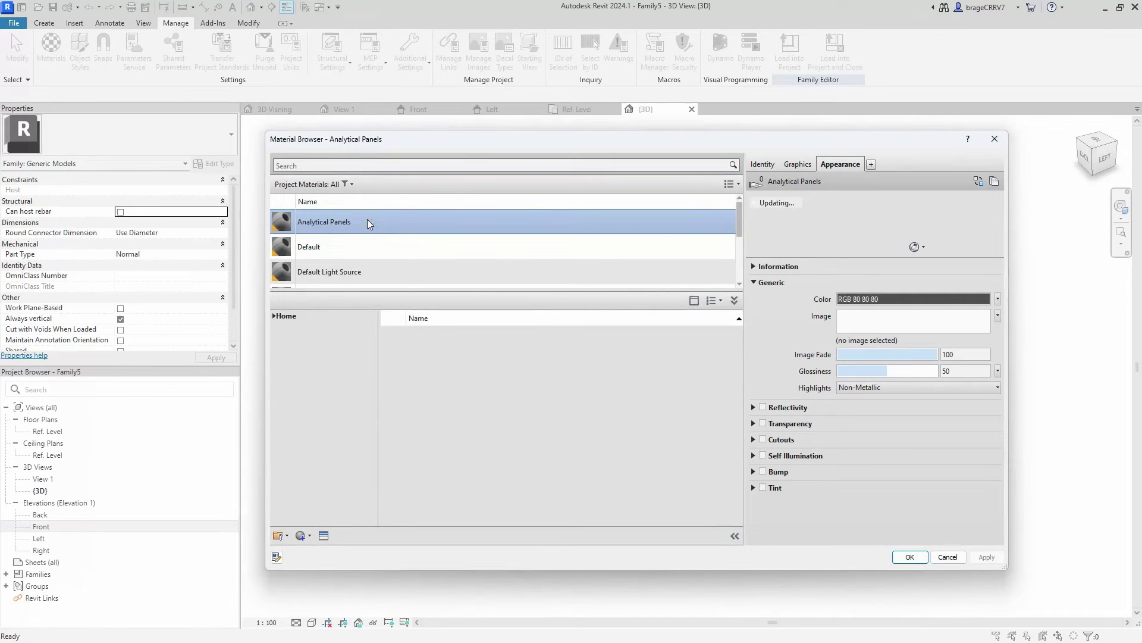
{"action": "key", "text": "Delete"}
{"action": "key", "text": "Delete"}
{"action": "key", "text": "Delete"}
{"action": "key", "text": "Delete"}
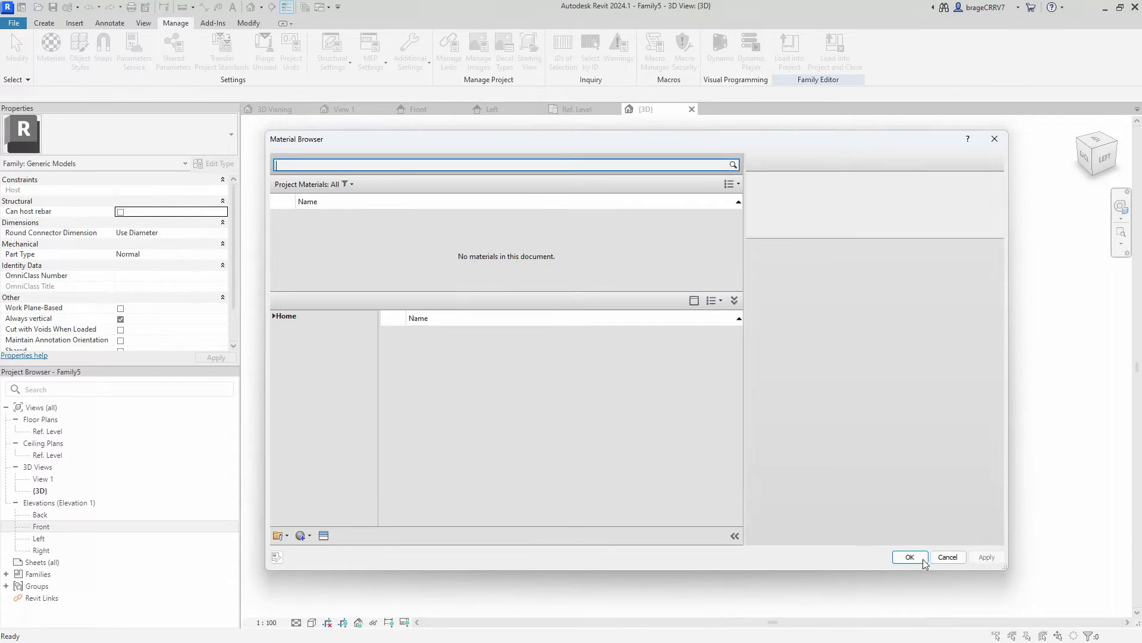
{"action": "left_click", "coordinate": [910, 556]}
- Purge the unused items from the thread family
{"action": "left_click", "coordinate": [264, 51]}
{"action": "left_click", "coordinate": [610, 484]}
{"action": "key", "text": "Return"}
{"action": "left_click", "coordinate": [610, 484]}
- Save the thread as a family file named RodPart on the desktop
{"action": "left_click", "coordinate": [13, 22]}
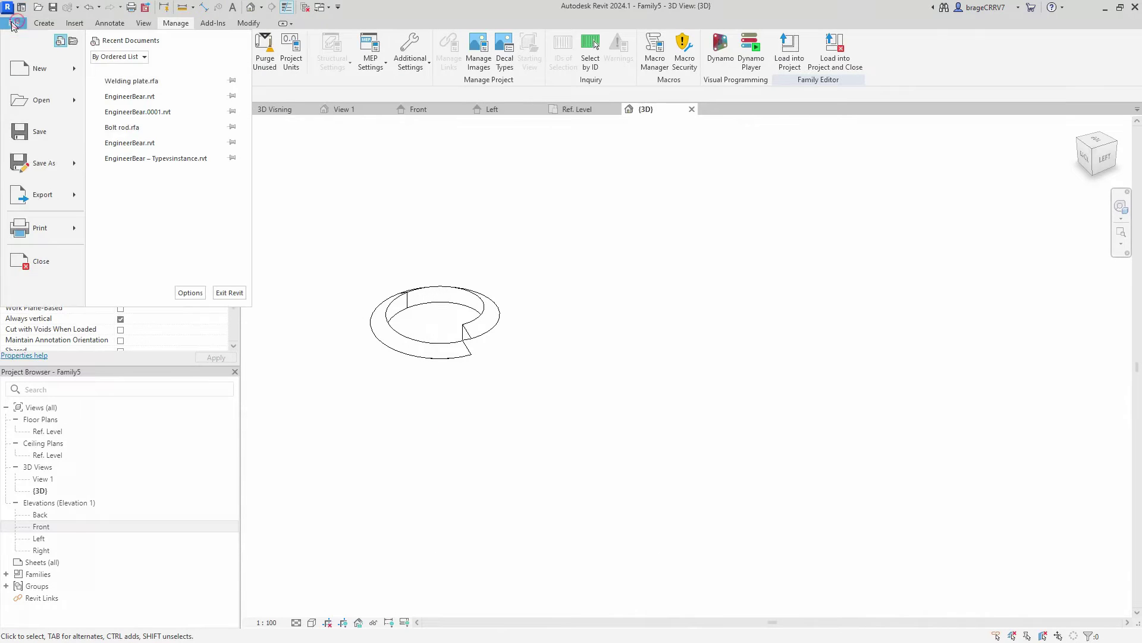
{"action": "mouse_move", "coordinate": [42, 163]}
{"action": "left_click", "coordinate": [149, 156]}
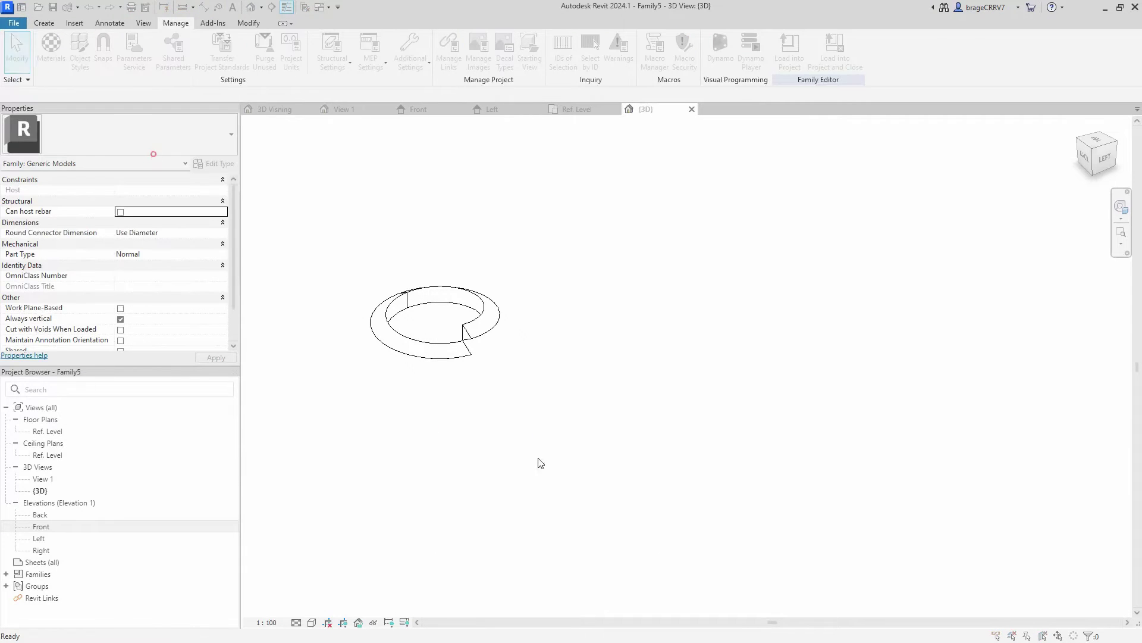
{"action": "type", "text": "RodPart"}
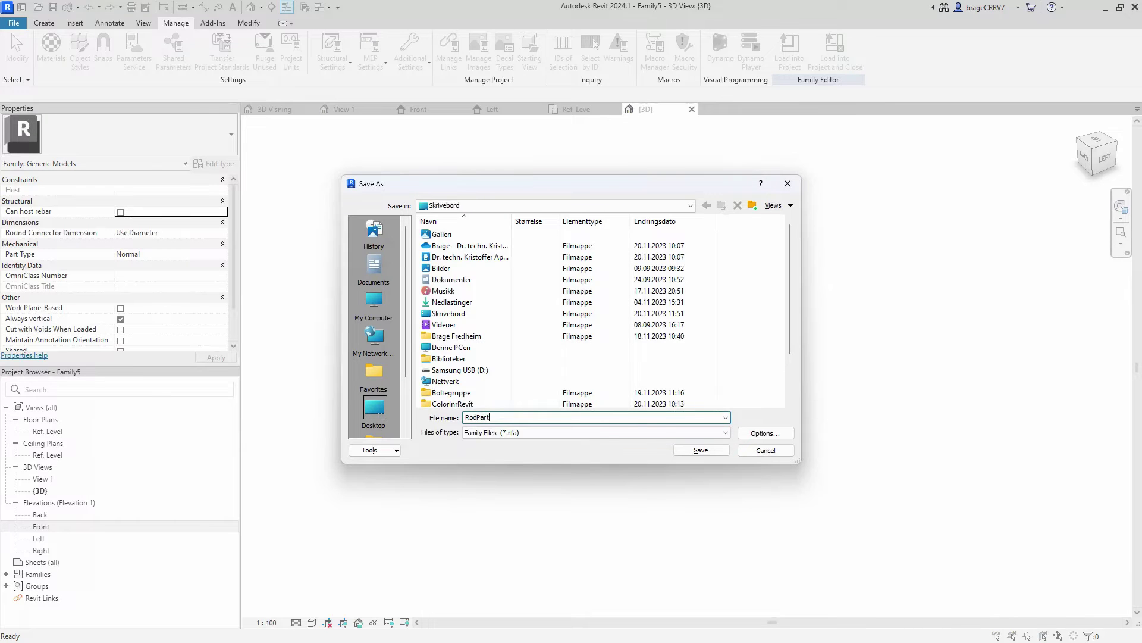
{"action": "left_click", "coordinate": [701, 450]}
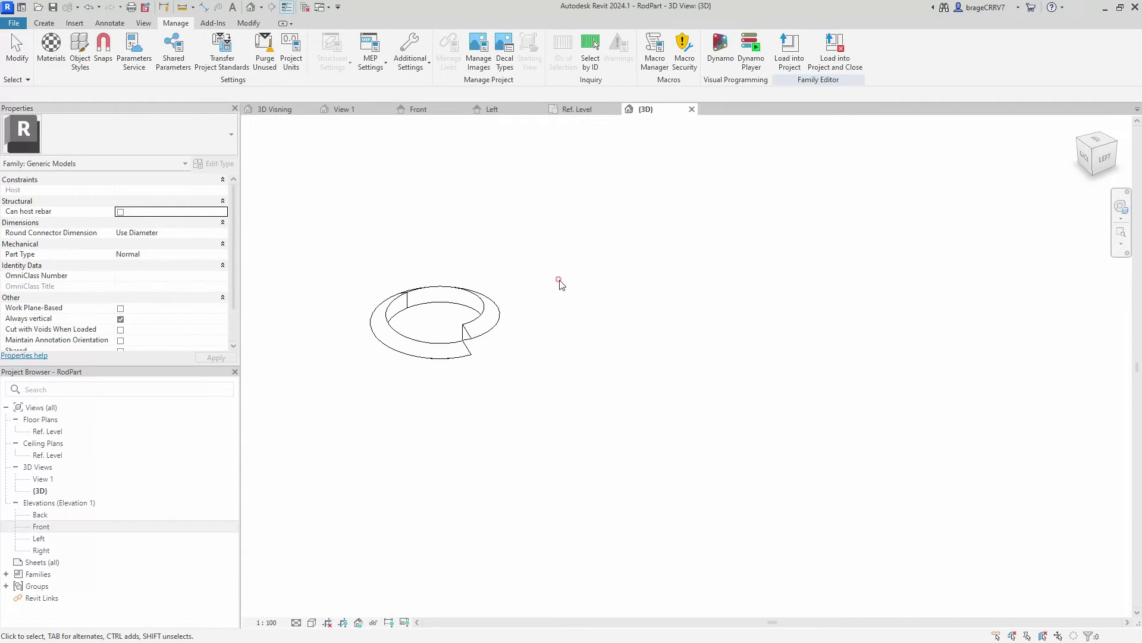
- Create a new Generic Models family from a family template
{"action": "left_click", "coordinate": [13, 22]}
{"action": "mouse_move", "coordinate": [33, 67]}
{"action": "left_click", "coordinate": [119, 98]}
{"action": "mouse_move", "coordinate": [684, 220]}
{"action": "left_mouse_down"}
{"action": "mouse_move", "coordinate": [688, 321]}
{"action": "mouse_move", "coordinate": [687, 280]}
{"action": "left_mouse_up"}
{"action": "left_click", "coordinate": [500, 302]}
{"action": "left_click", "coordinate": [684, 429]}
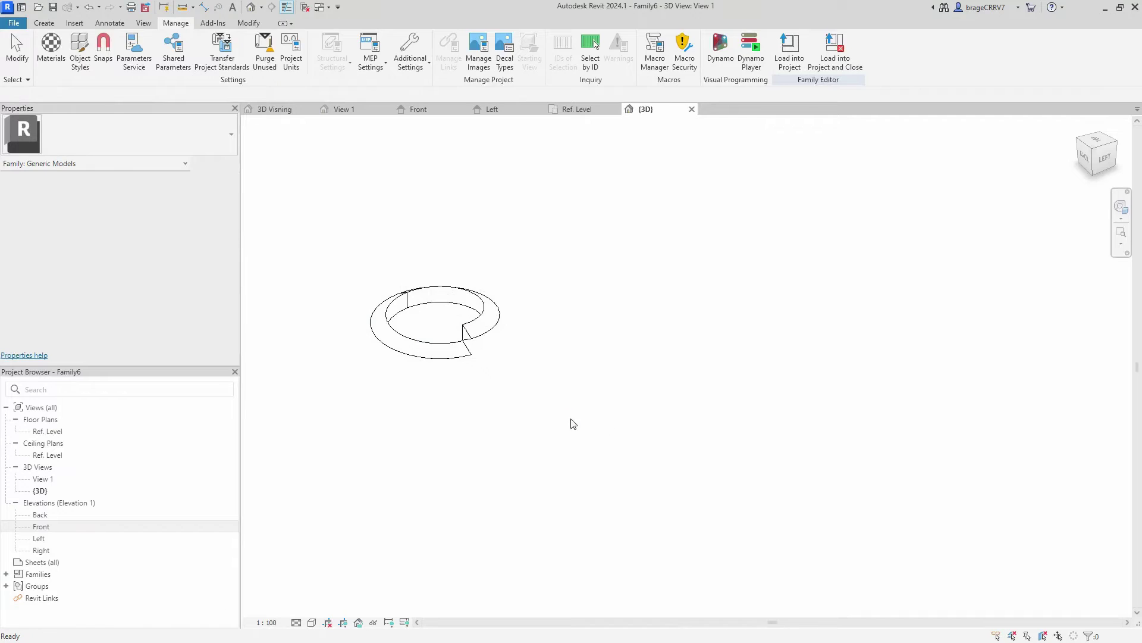
{"action": "middle_click_drag", "start_coordinate": [553, 426], "coordinate": [483, 425]}
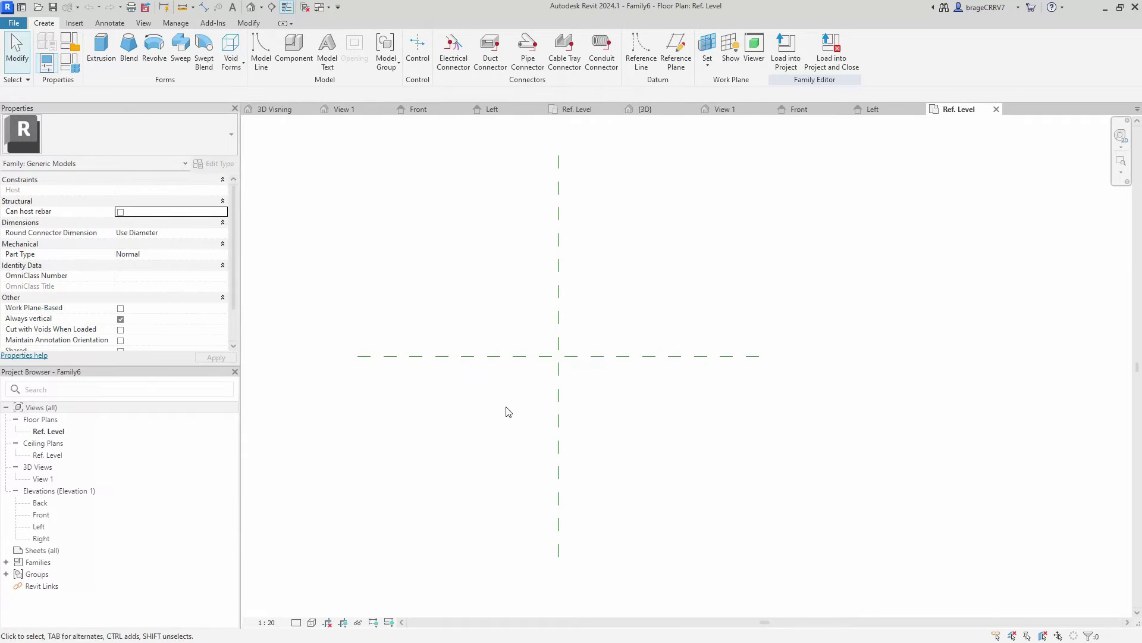
- Add a type parameter named Rod Material with the Material data type to the new family
{"action": "left_click", "coordinate": [62, 56]}
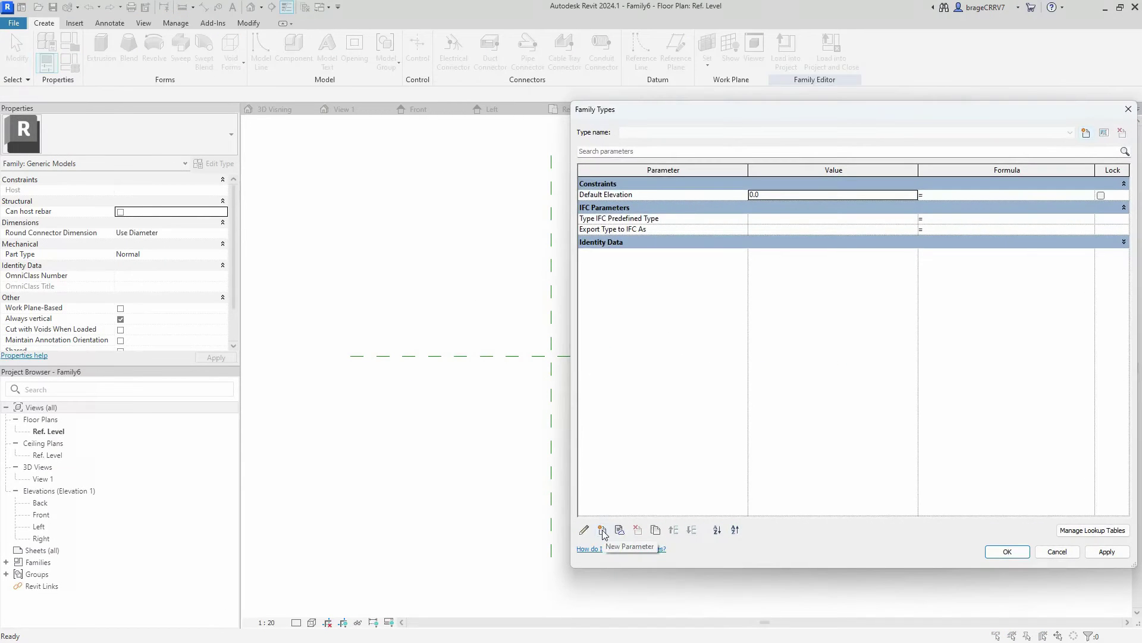
{"action": "left_click", "coordinate": [603, 532]}
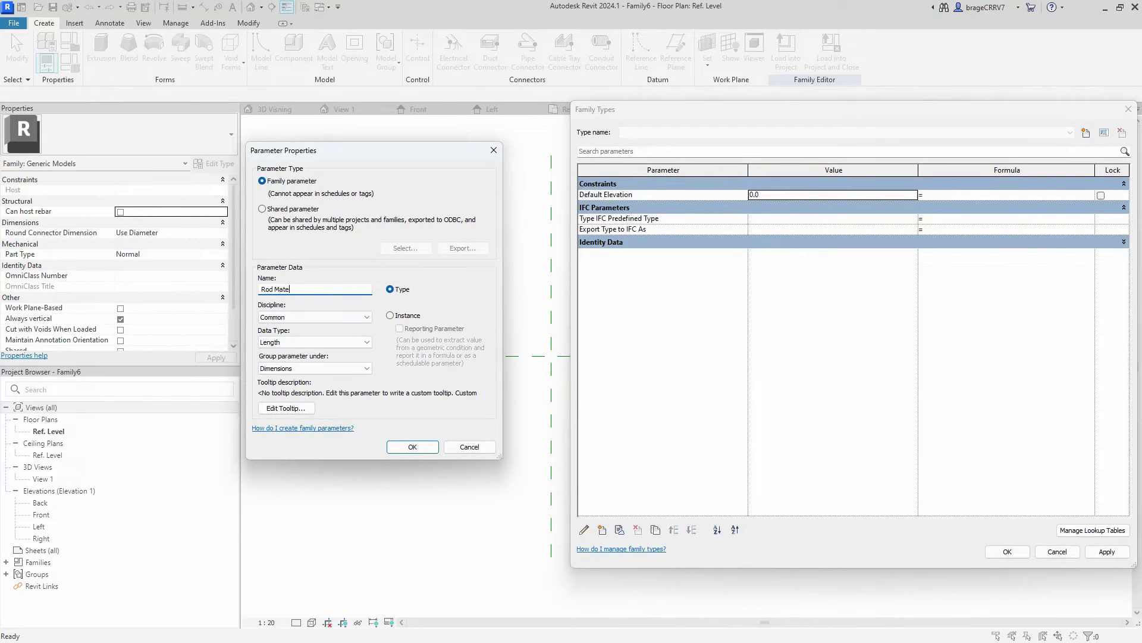
{"action": "left_click", "coordinate": [312, 342]}
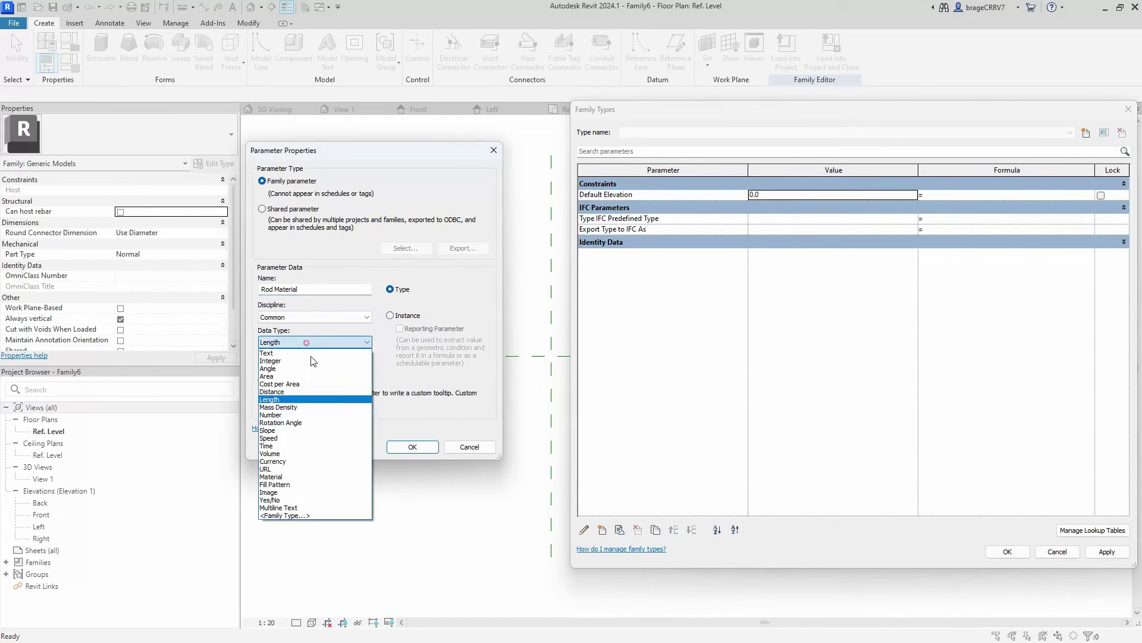
{"action": "left_click", "coordinate": [301, 477]}
{"action": "left_click", "coordinate": [413, 446]}
- Add the Length type parameters Rod diameter and Rod Length under Dimensions and accept the family types
{"action": "left_click", "coordinate": [602, 529]}
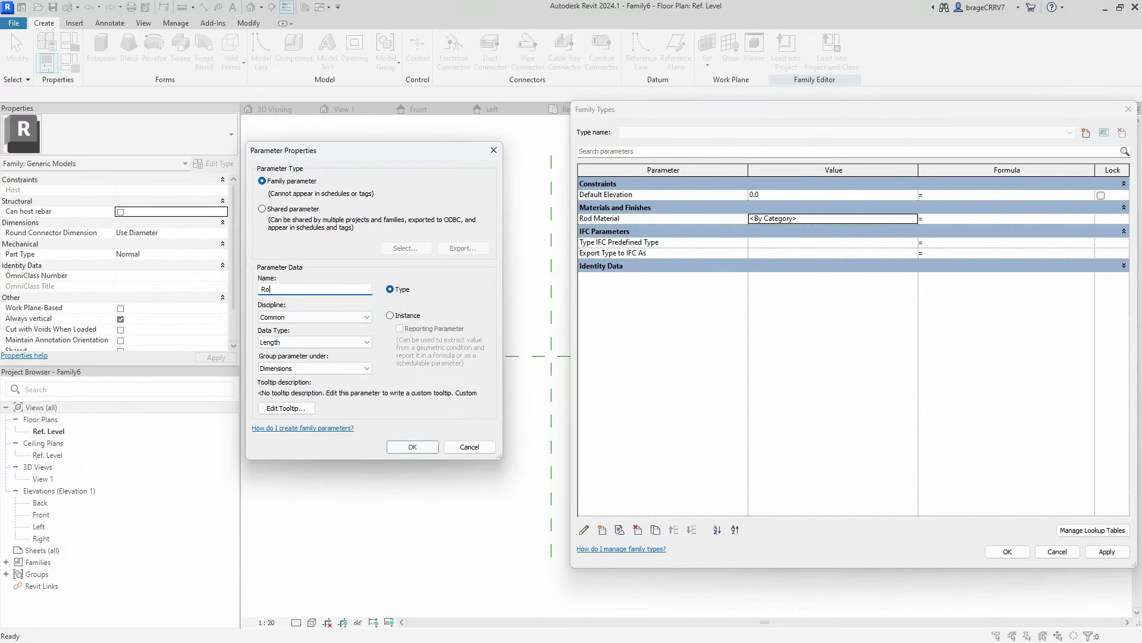
{"action": "left_click", "coordinate": [413, 446]}
{"action": "left_click", "coordinate": [602, 530]}
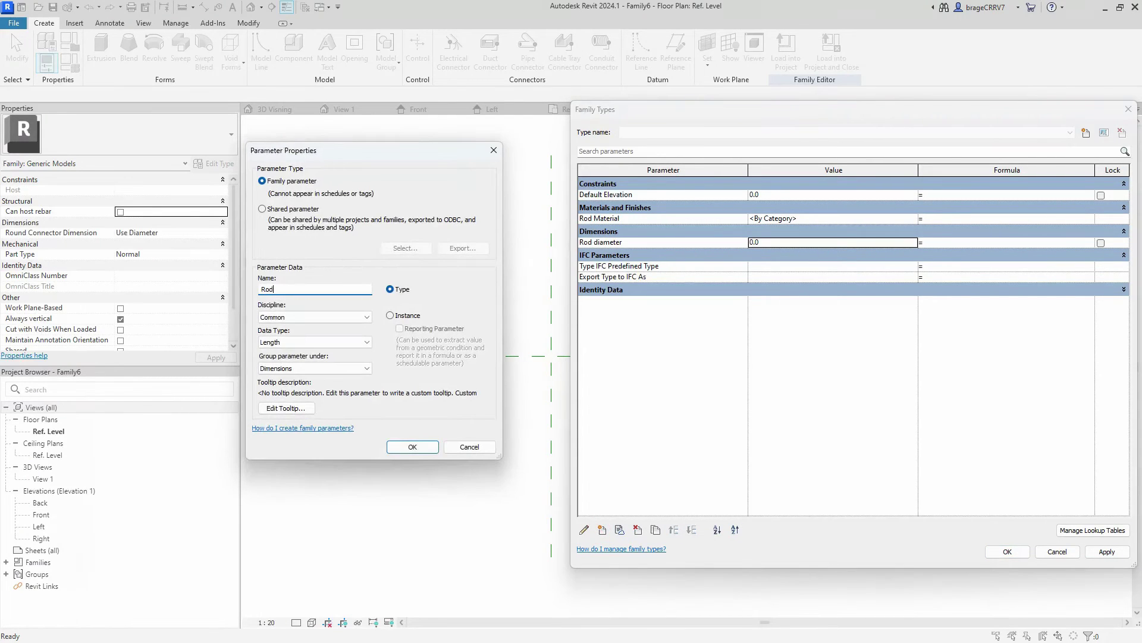
{"action": "left_click", "coordinate": [413, 447]}
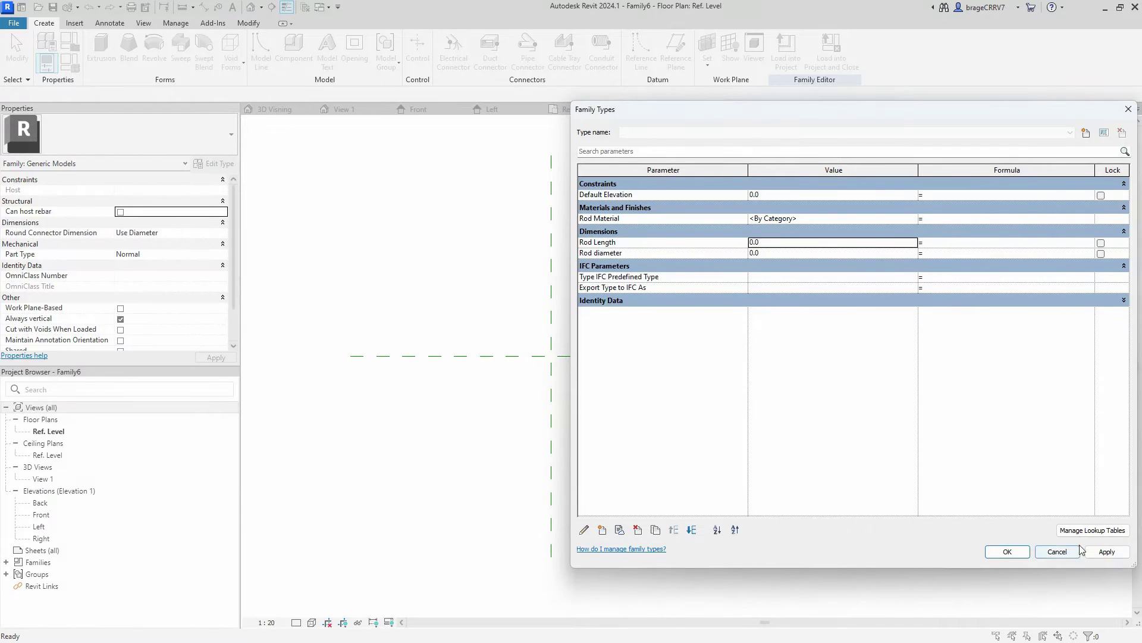
{"action": "left_click", "coordinate": [1007, 551]}
- Start an extrusion and sketch a circle about 200 mm in diameter centred on the intersection of the two reference planes
{"action": "middle_click_drag", "start_coordinate": [549, 393], "coordinate": [539, 401]}
{"action": "left_click", "coordinate": [101, 49]}
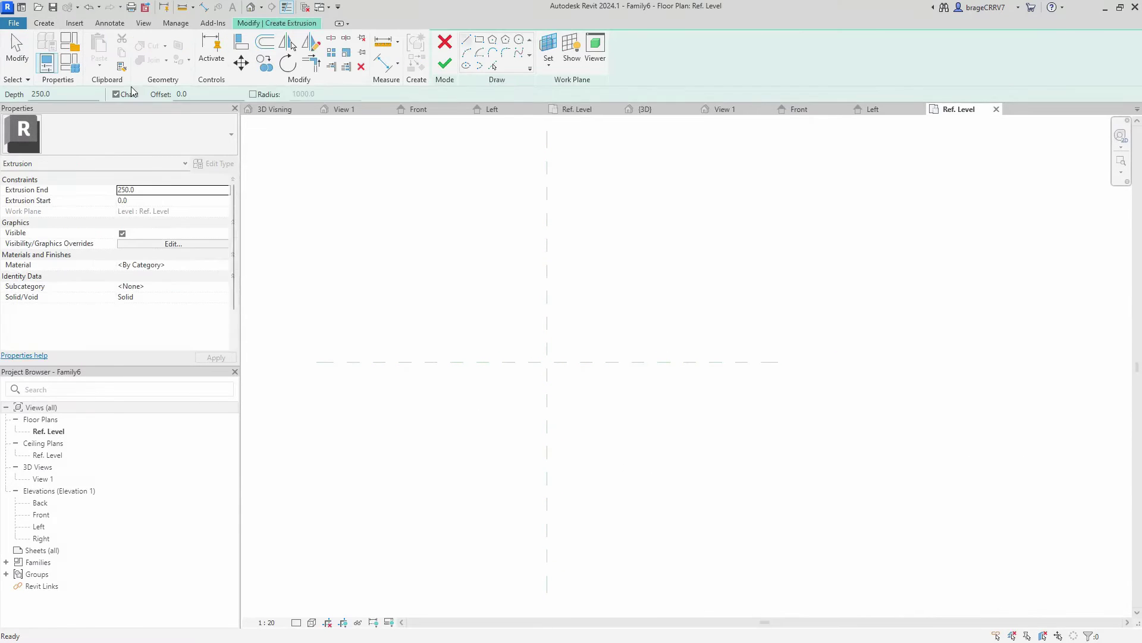
{"action": "left_click", "coordinate": [519, 45]}
{"action": "left_click", "coordinate": [546, 362]}
{"action": "left_click", "coordinate": [552, 368]}
{"action": "scroll", "coordinate": [546, 361], "scroll_direction": "up", "scroll_amount": 2}
{"action": "key", "text": "Escape"}
{"action": "key", "text": "Escape"}
- Add a diameter dimension to the circle, label it with the Rod diameter parameter and finish the extrusion
{"action": "left_click", "coordinate": [109, 23]}
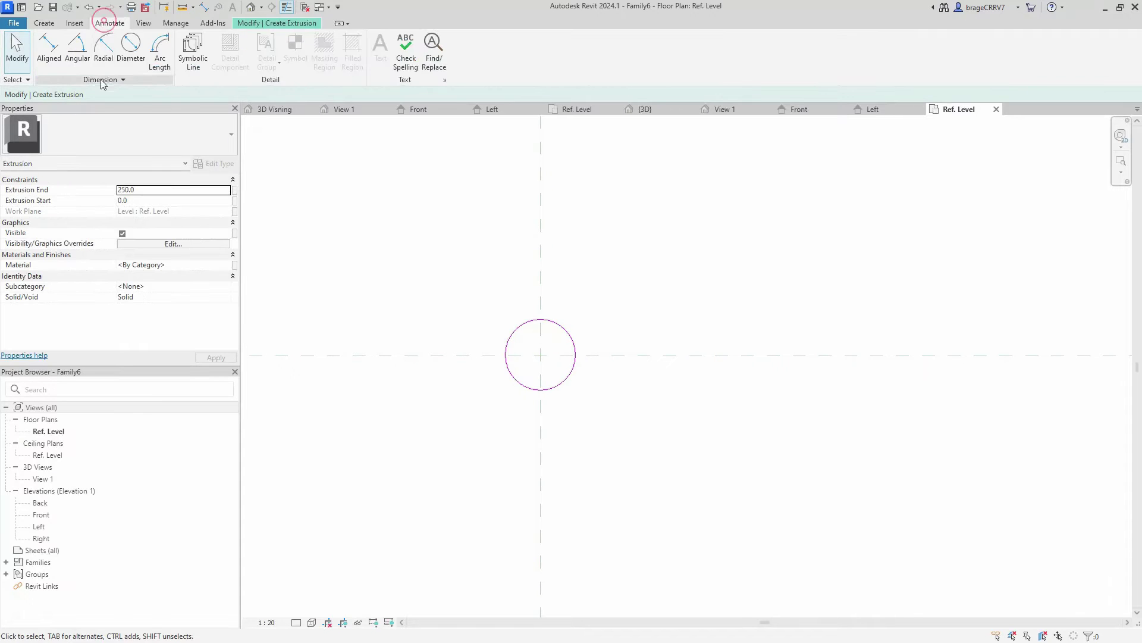
{"action": "left_click", "coordinate": [128, 45]}
{"action": "left_click", "coordinate": [512, 331]}
{"action": "scroll", "coordinate": [524, 345], "scroll_direction": "up", "scroll_amount": 2}
{"action": "left_click", "coordinate": [524, 345]}
{"action": "left_click", "coordinate": [483, 50]}
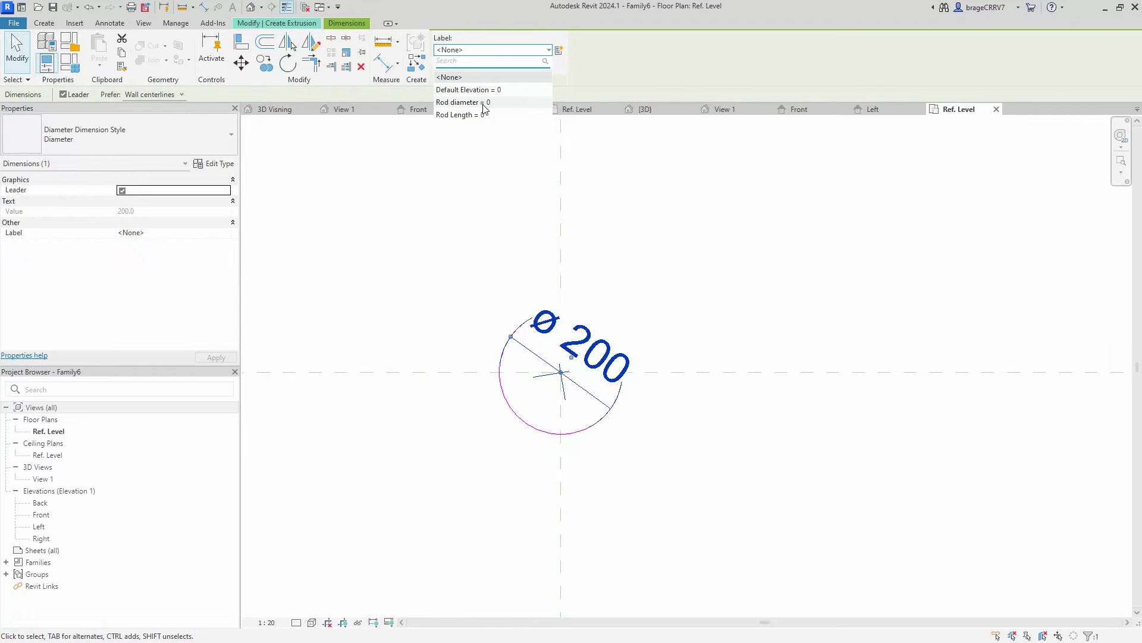
{"action": "left_click", "coordinate": [464, 89]}
{"action": "left_click", "coordinate": [421, 294]}
{"action": "left_click", "coordinate": [444, 63]}
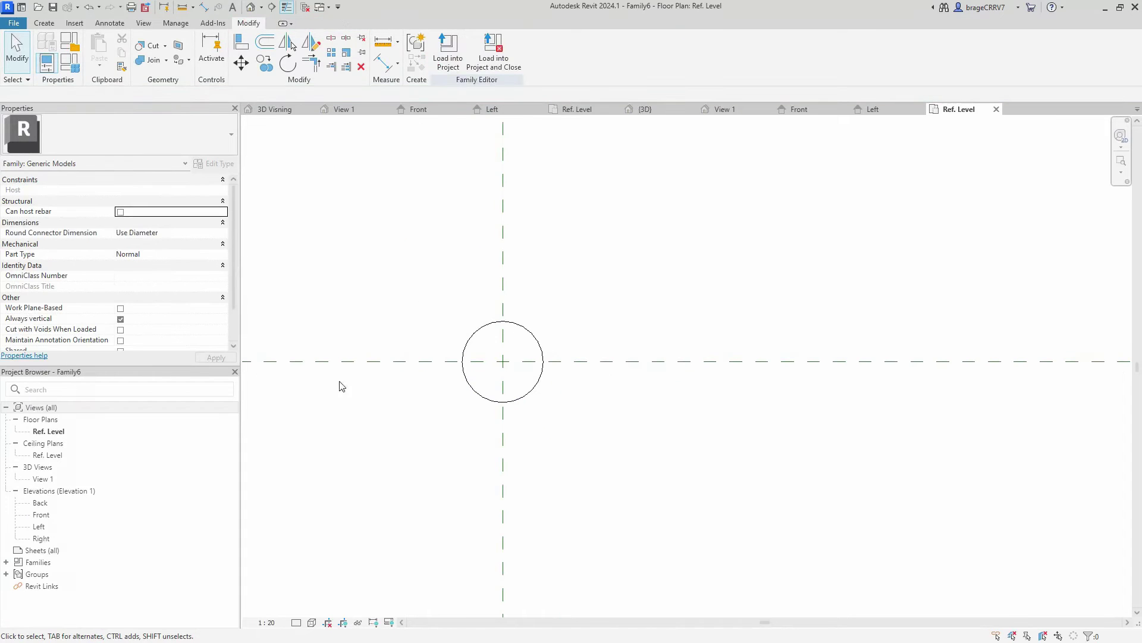
- In the Front elevation, draw a horizontal reference plane about 561 mm below Ref. Level across the rod's axis
{"action": "double_click", "coordinate": [70, 512]}
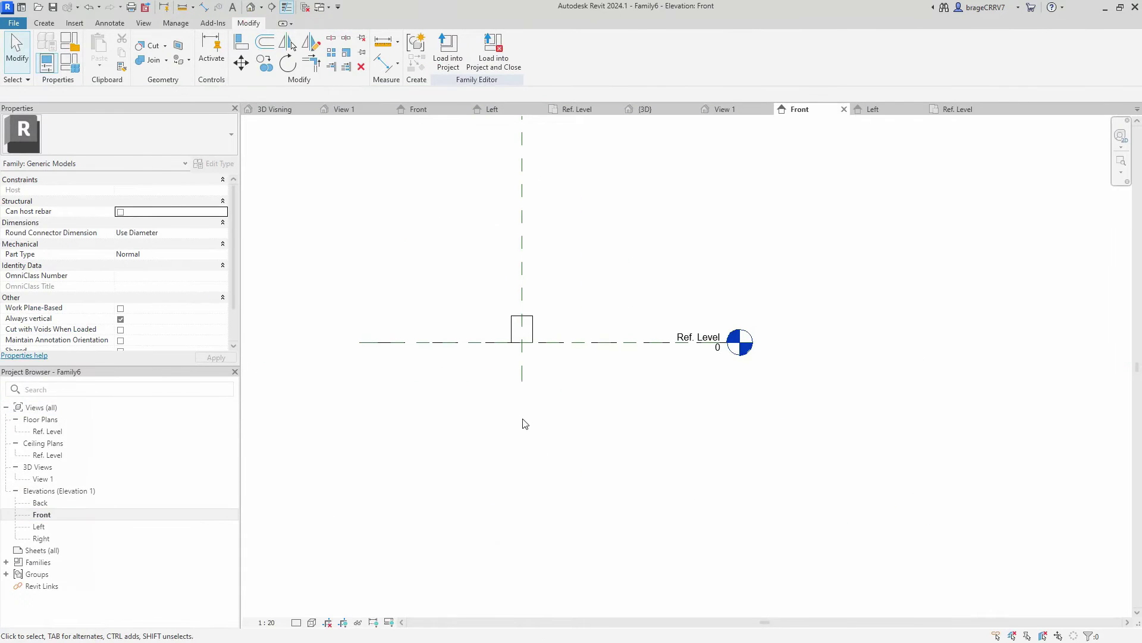
{"action": "key", "text": "r"}
{"action": "key", "text": "p"}
{"action": "left_click", "coordinate": [634, 403]}
{"action": "left_click", "coordinate": [443, 402]}
{"action": "key", "text": "Escape"}
{"action": "key", "text": "Escape"}
- Align the extrusion's free end with the reference plane below Ref. Level
{"action": "key", "text": "a"}
{"action": "key", "text": "l"}
{"action": "left_click", "coordinate": [489, 340]}
{"action": "left_click", "coordinate": [496, 423]}
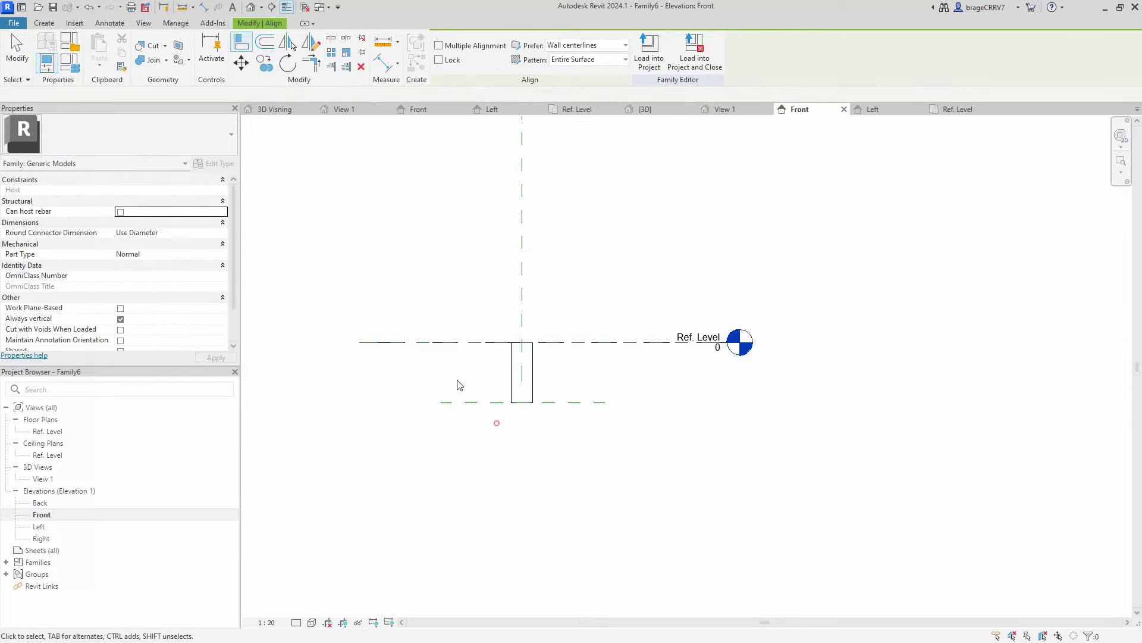
{"action": "key", "text": "Escape"}
{"action": "key", "text": "Escape"}
- Dimension the distance between Ref. Level and the lower reference plane and label it with the Rod Length parameter
{"action": "key", "text": "d"}
{"action": "key", "text": "i"}
{"action": "left_click", "coordinate": [479, 342]}
{"action": "left_click", "coordinate": [479, 402]}
{"action": "left_click", "coordinate": [472, 375]}
{"action": "key", "text": "Escape"}
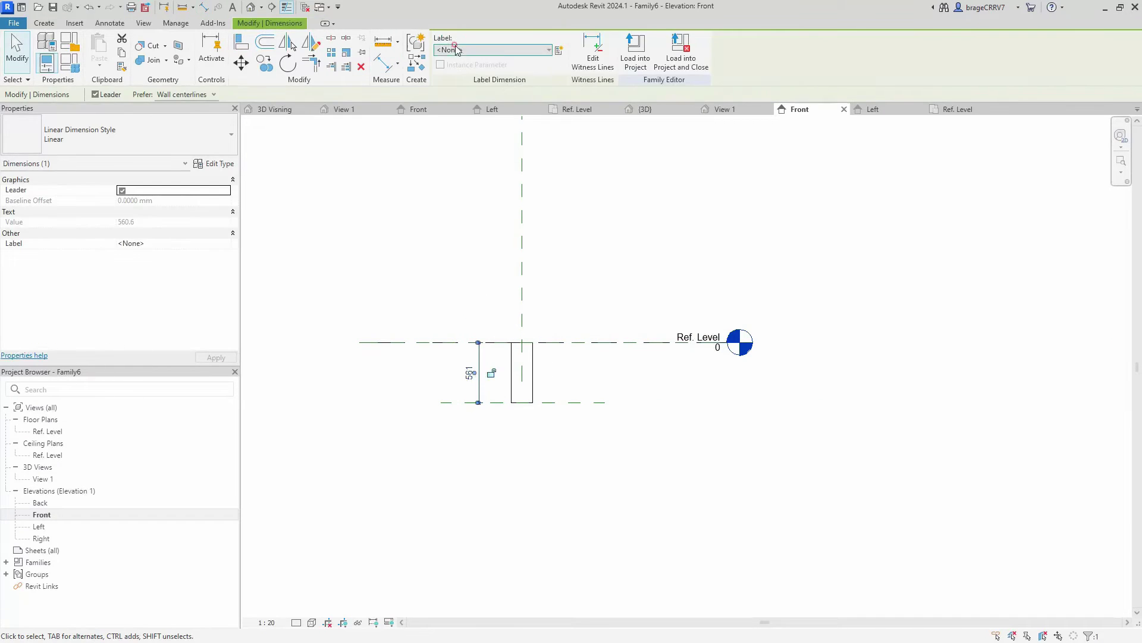
{"action": "left_click", "coordinate": [494, 49]}
{"action": "left_click", "coordinate": [476, 114]}
{"action": "left_click", "coordinate": [484, 474]}
{"action": "scroll", "coordinate": [516, 481], "scroll_direction": "up", "scroll_amount": 2}
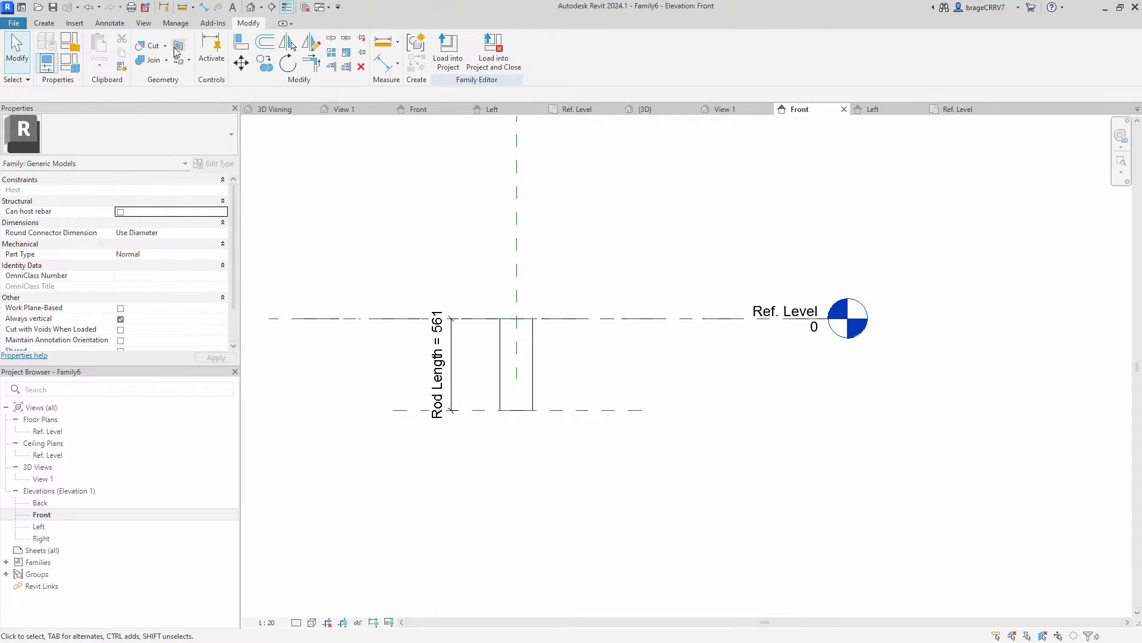
- Check which materials are stored in the rod family
{"action": "left_click", "coordinate": [177, 23]}
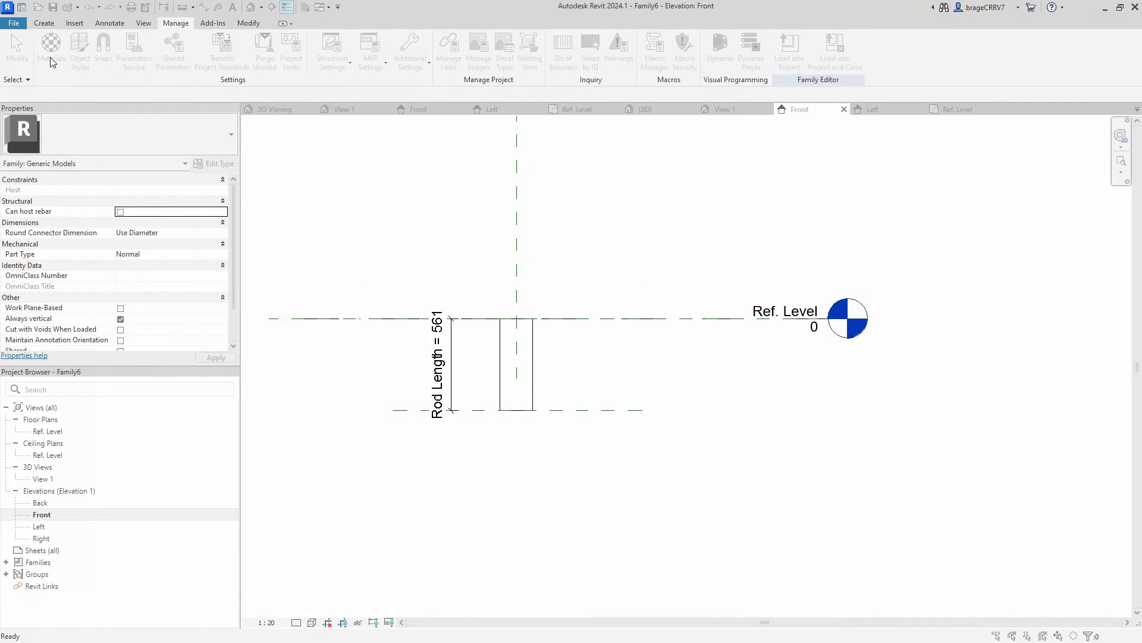
{"action": "left_click", "coordinate": [51, 51]}
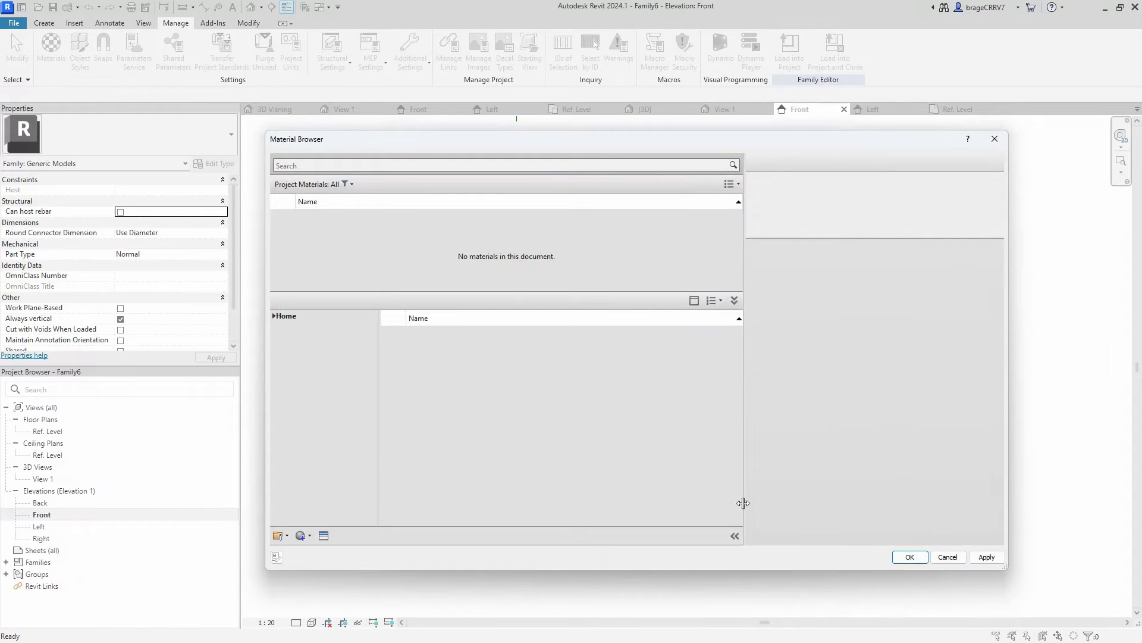
{"action": "left_click", "coordinate": [895, 557]}
{"action": "left_click", "coordinate": [502, 379]}
{"action": "left_click", "coordinate": [229, 266]}
{"action": "left_click", "coordinate": [230, 266]}
{"action": "key", "text": "Escape"}
{"action": "left_click", "coordinate": [272, 271]}
{"action": "left_click", "coordinate": [516, 387]}
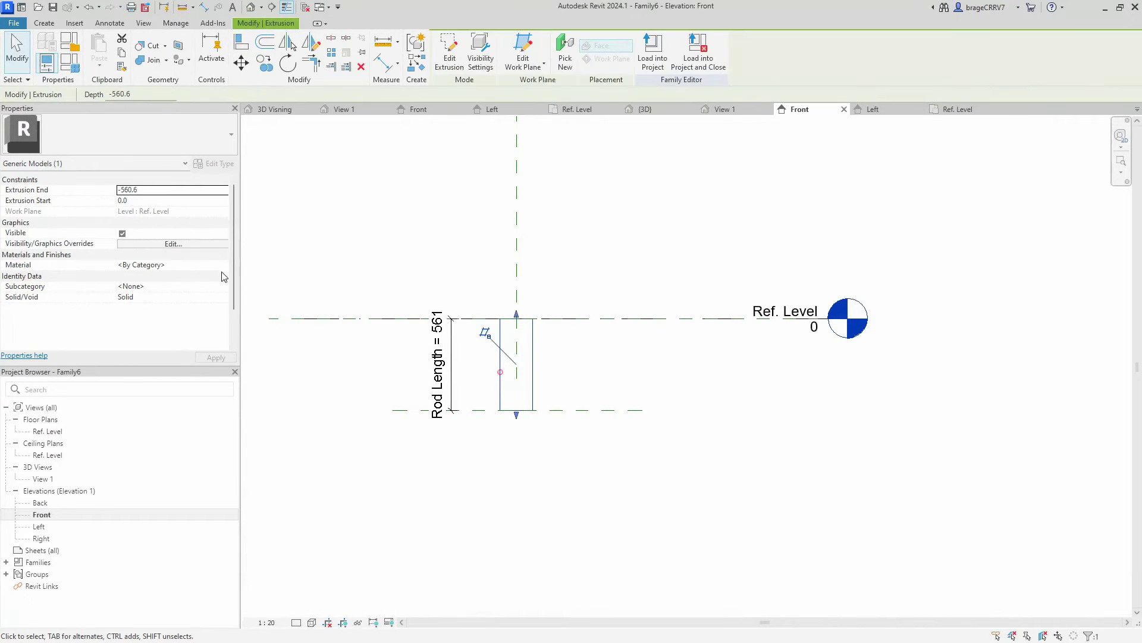
{"action": "left_click", "coordinate": [229, 266]}
{"action": "left_click", "coordinate": [231, 266]}
{"action": "key", "text": "Escape"}
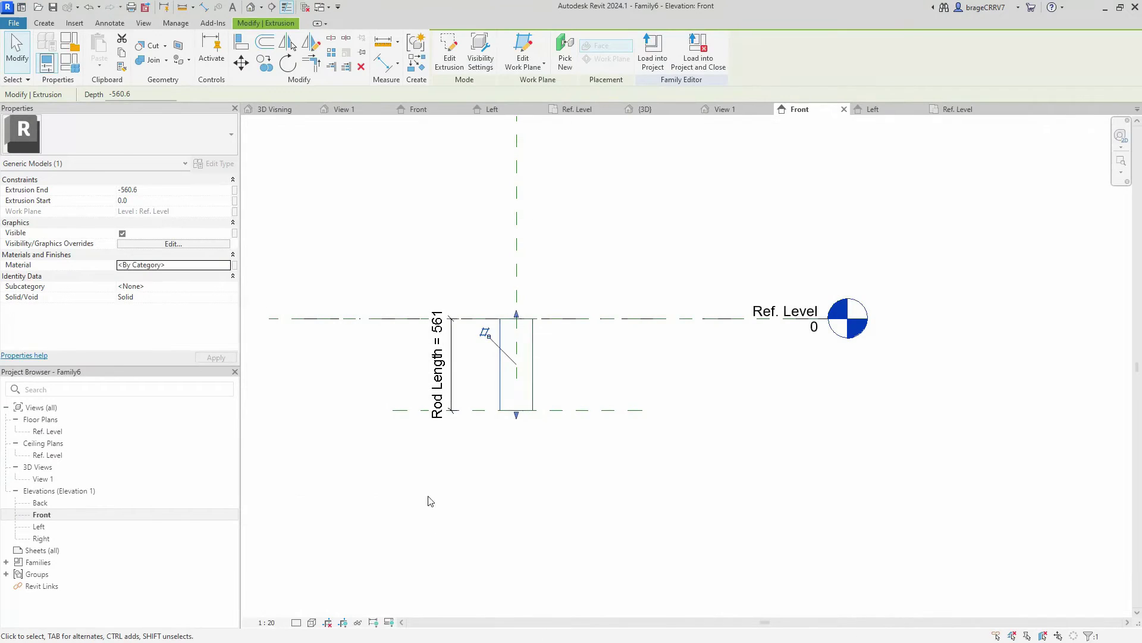
{"action": "left_click", "coordinate": [434, 527]}
- Associate the rod extrusion's material with the Rod Material family parameter
{"action": "left_click", "coordinate": [516, 396]}
{"action": "left_click", "coordinate": [236, 268]}
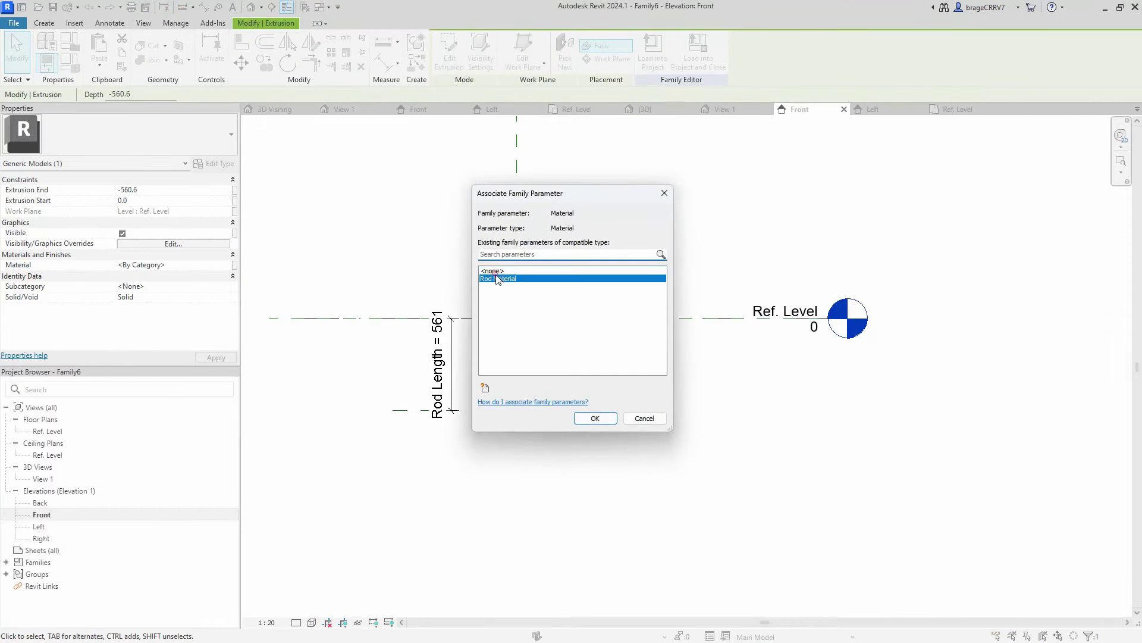
{"action": "left_click", "coordinate": [589, 416]}
{"action": "left_click", "coordinate": [322, 423]}
- Purge the unused items from the new rod family
{"action": "left_click", "coordinate": [176, 23]}
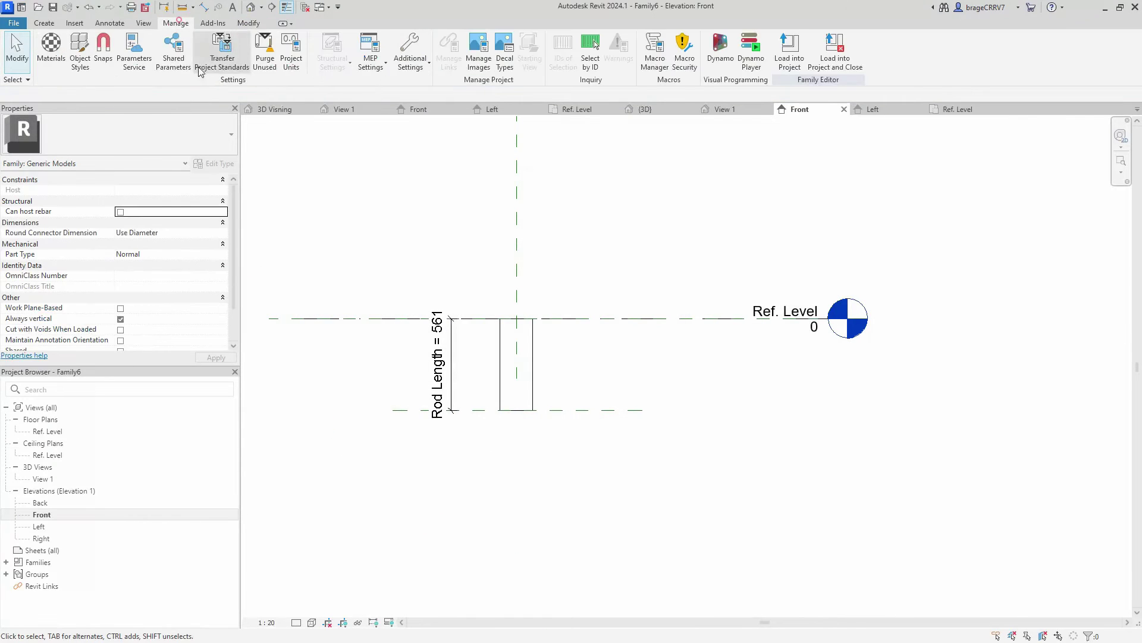
{"action": "left_click", "coordinate": [265, 50]}
{"action": "left_click", "coordinate": [600, 485]}
{"action": "left_click", "coordinate": [340, 431]}
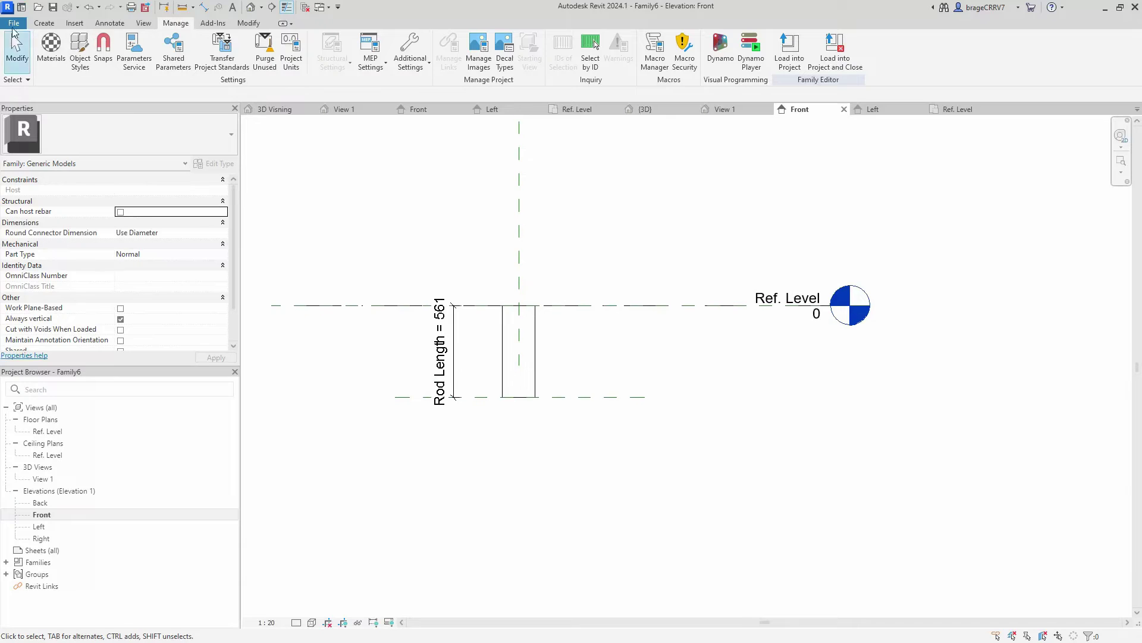
- Save the rod family under the file name Rod in the Skrivebord folder
{"action": "left_click", "coordinate": [13, 22]}
{"action": "mouse_move", "coordinate": [23, 158]}
{"action": "left_click", "coordinate": [178, 160]}
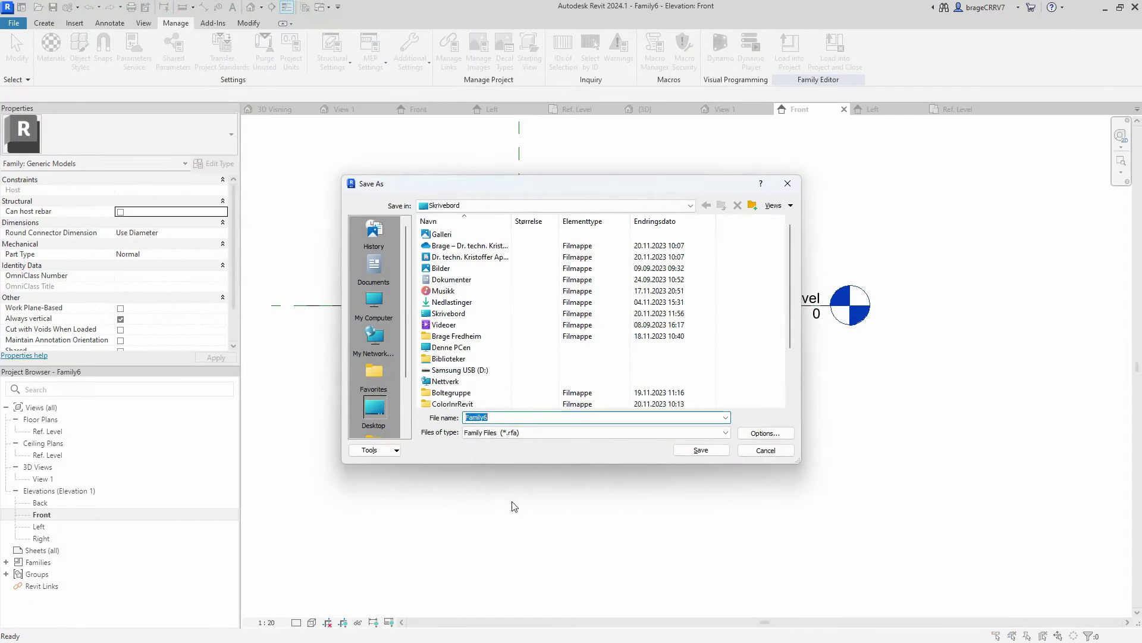
{"action": "type", "text": "Rod"}
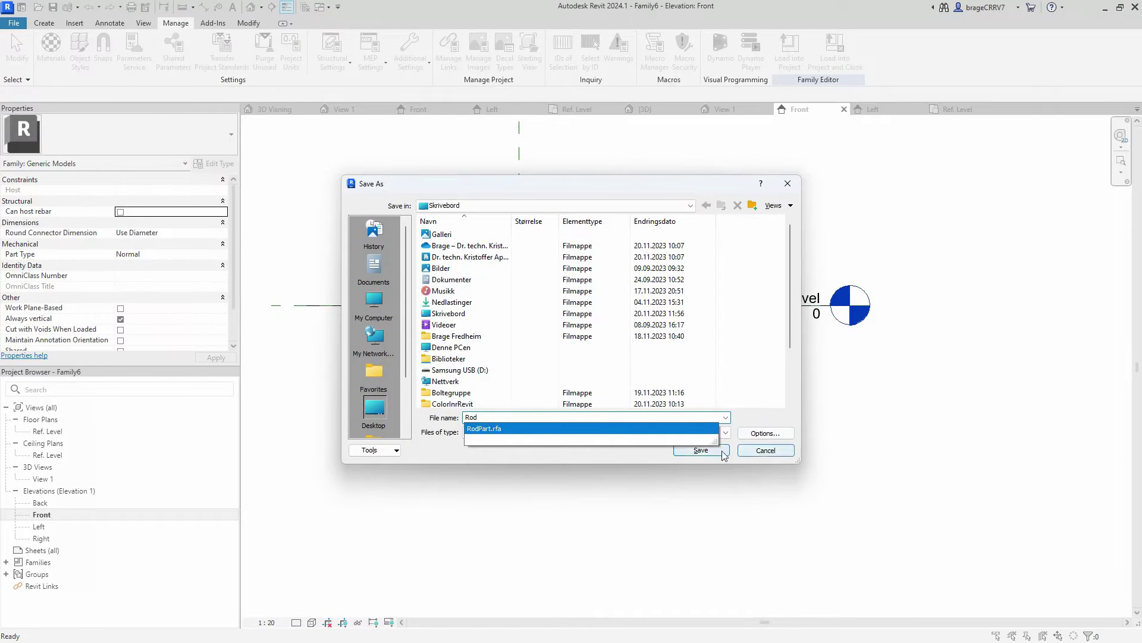
{"action": "left_click", "coordinate": [690, 450]}
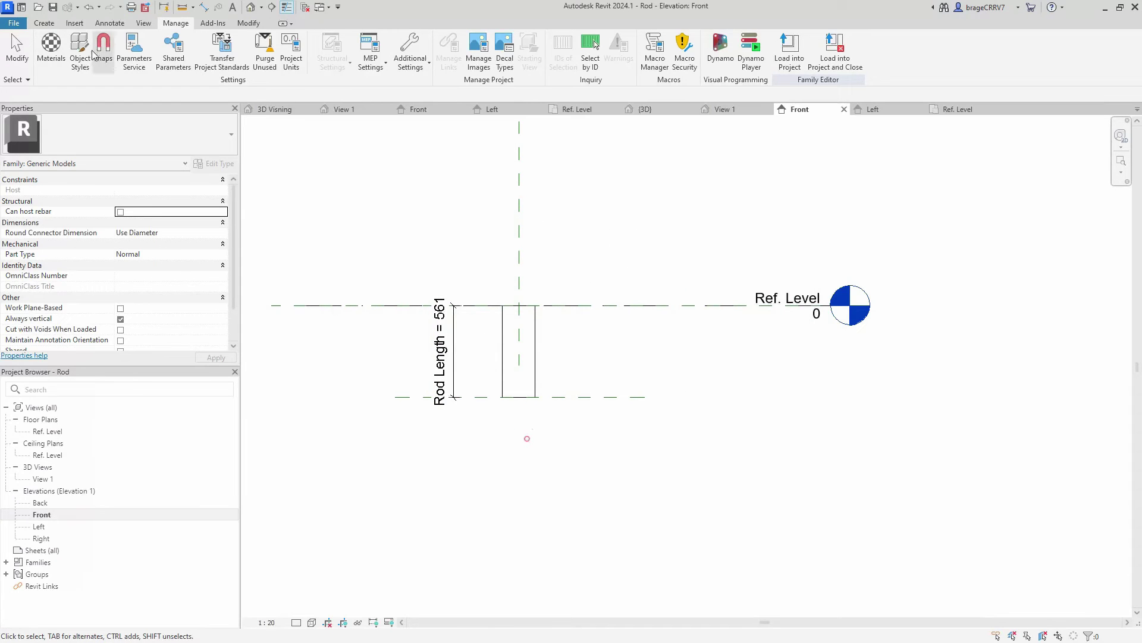
- Create another new family from the Metric Generic Model template
{"action": "left_click", "coordinate": [13, 23]}
{"action": "mouse_move", "coordinate": [56, 71]}
{"action": "left_click", "coordinate": [127, 100]}
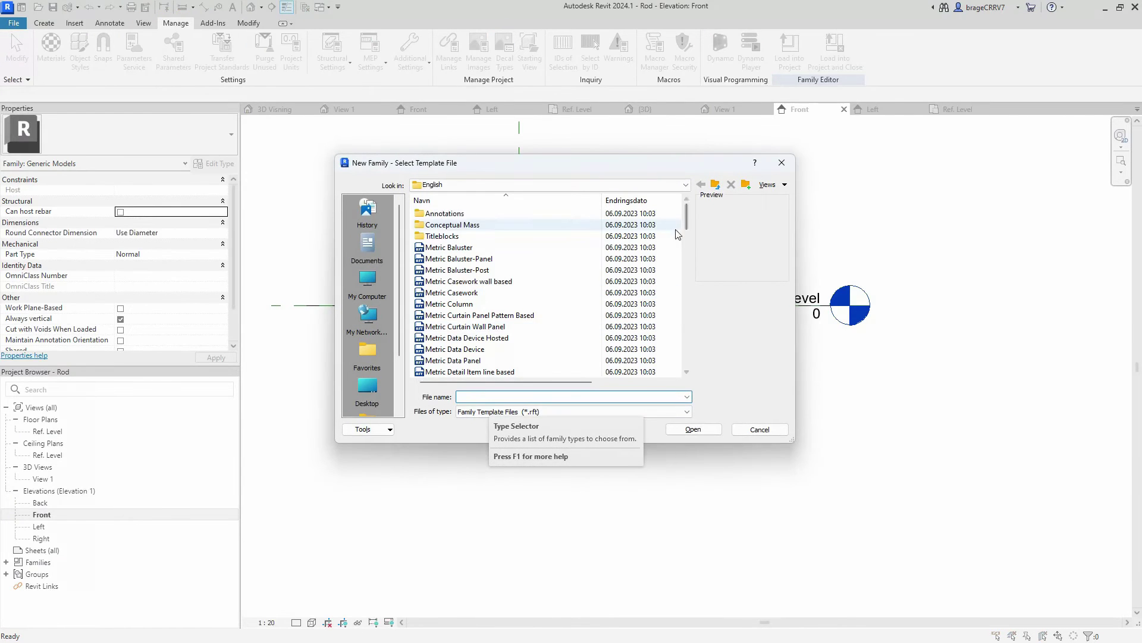
{"action": "scroll", "coordinate": [689, 256], "scroll_direction": "down", "scroll_amount": 3}
{"action": "scroll", "coordinate": [688, 262], "scroll_direction": "down", "scroll_amount": 5}
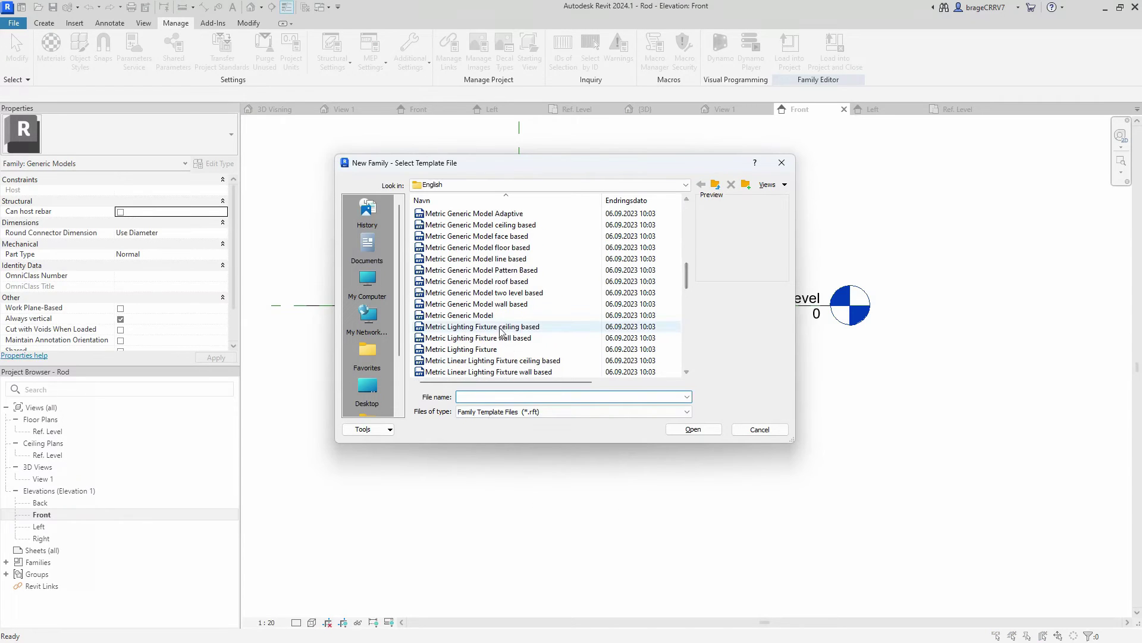
{"action": "left_click", "coordinate": [459, 315]}
{"action": "left_click", "coordinate": [693, 430]}
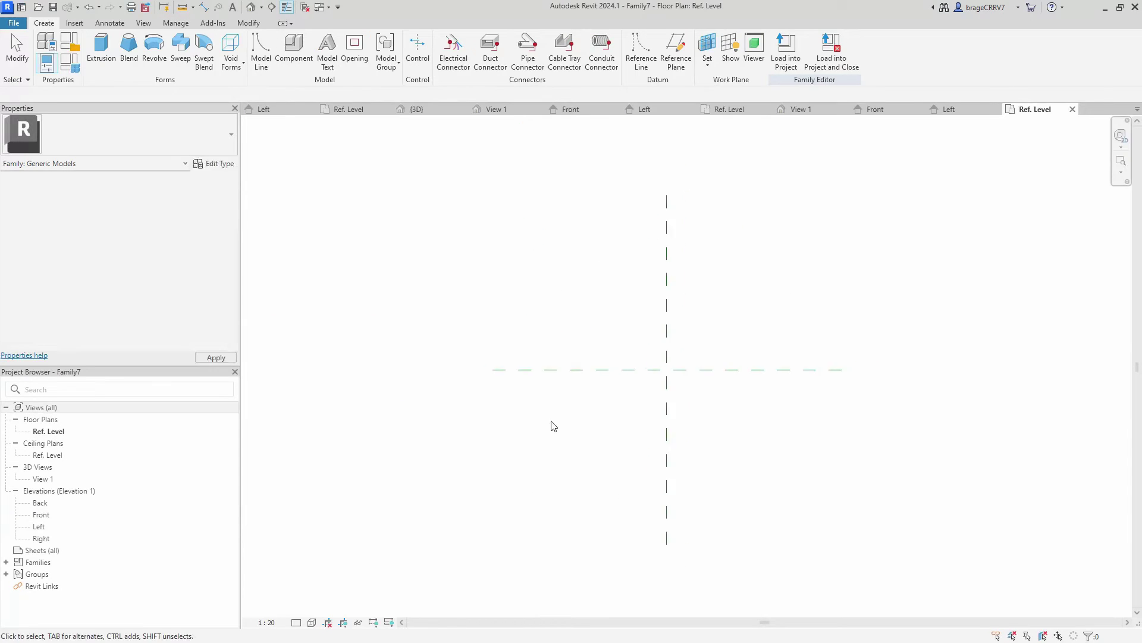
- Close the new family's Left, Front and View 1 views
{"action": "left_click", "coordinate": [945, 109]}
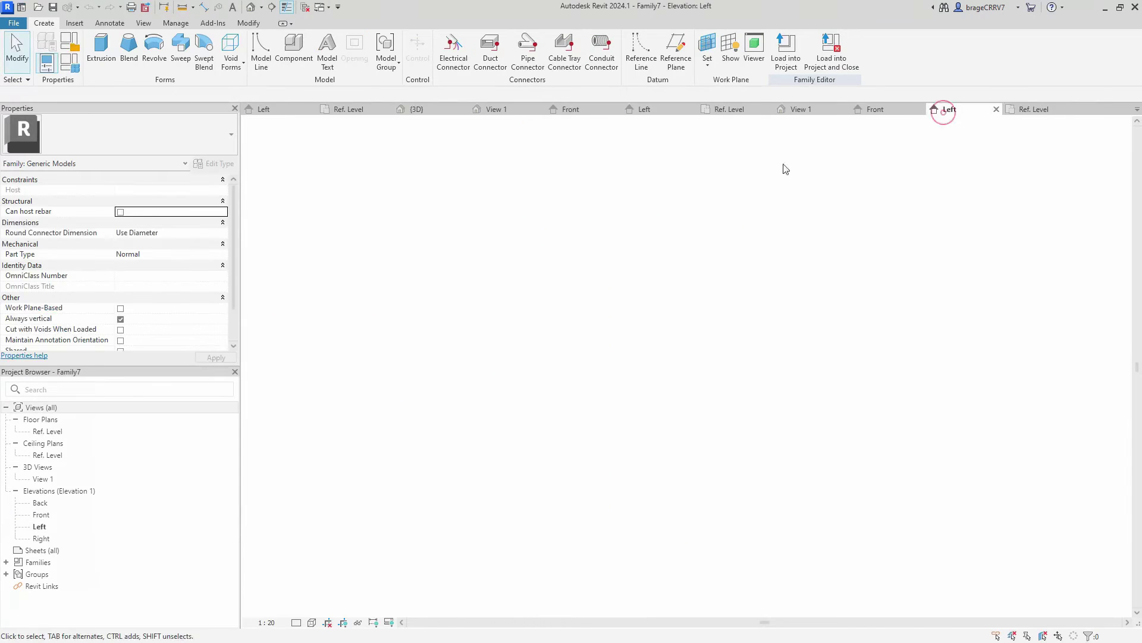
{"action": "left_click", "coordinate": [995, 109]}
{"action": "left_click", "coordinate": [957, 109]}
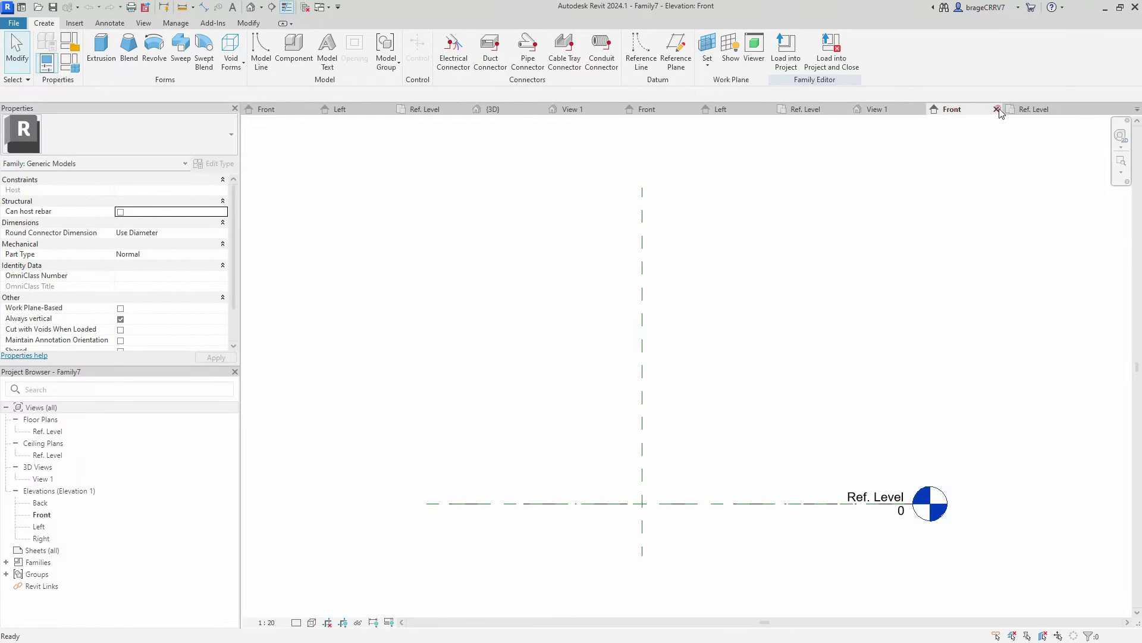
{"action": "left_click", "coordinate": [996, 109]}
{"action": "left_click", "coordinate": [996, 110]}
{"action": "left_click", "coordinate": [994, 109]}
- Load the Rod family into the new generic model family
{"action": "left_click", "coordinate": [956, 109]}
{"action": "left_click", "coordinate": [789, 50]}
{"action": "left_click", "coordinate": [494, 272]}
{"action": "left_click", "coordinate": [531, 416]}
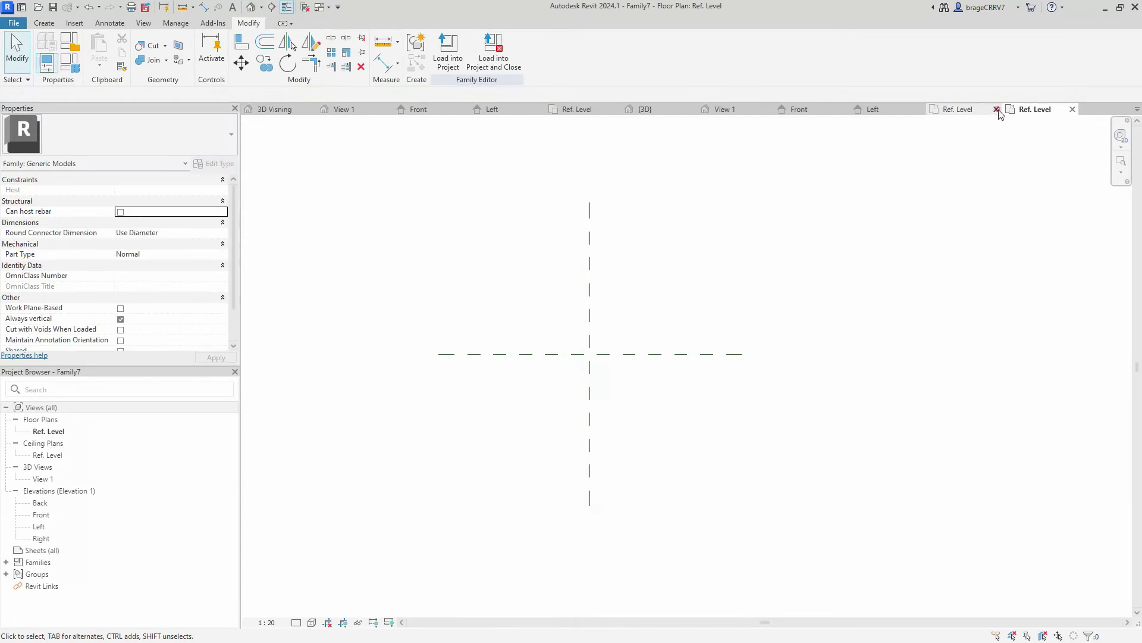
- Close the Rod family's Ref. Level and Left views and load the RodPart family into the new family
{"action": "left_click", "coordinate": [997, 109]}
{"action": "left_click", "coordinate": [921, 109]}
{"action": "left_click", "coordinate": [564, 110]}
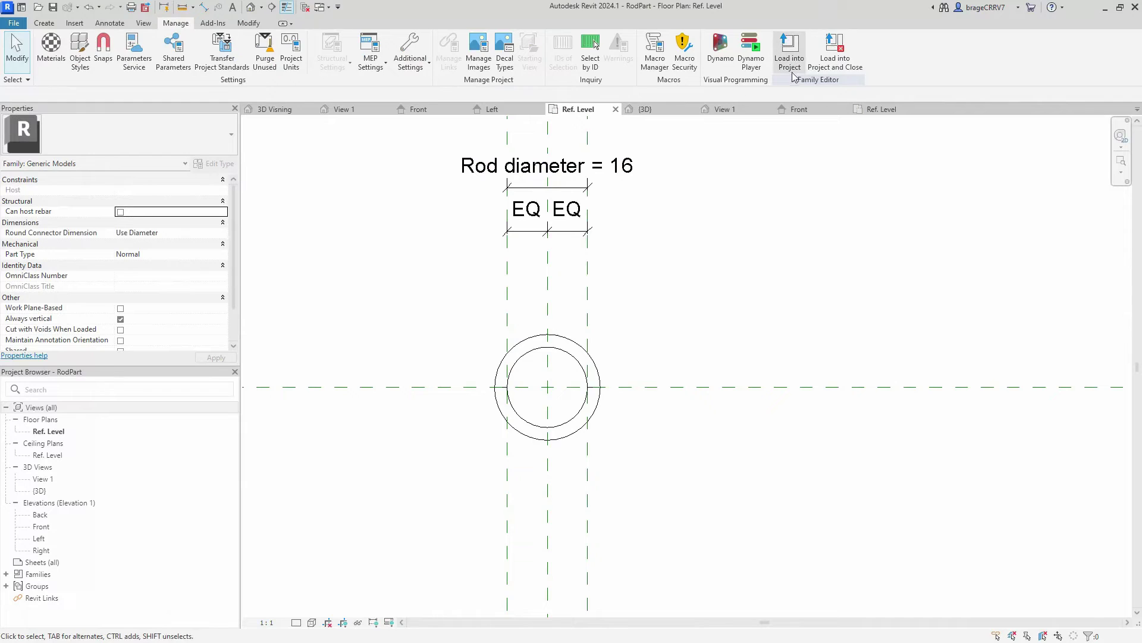
{"action": "left_click", "coordinate": [793, 67]}
{"action": "left_click", "coordinate": [530, 415]}
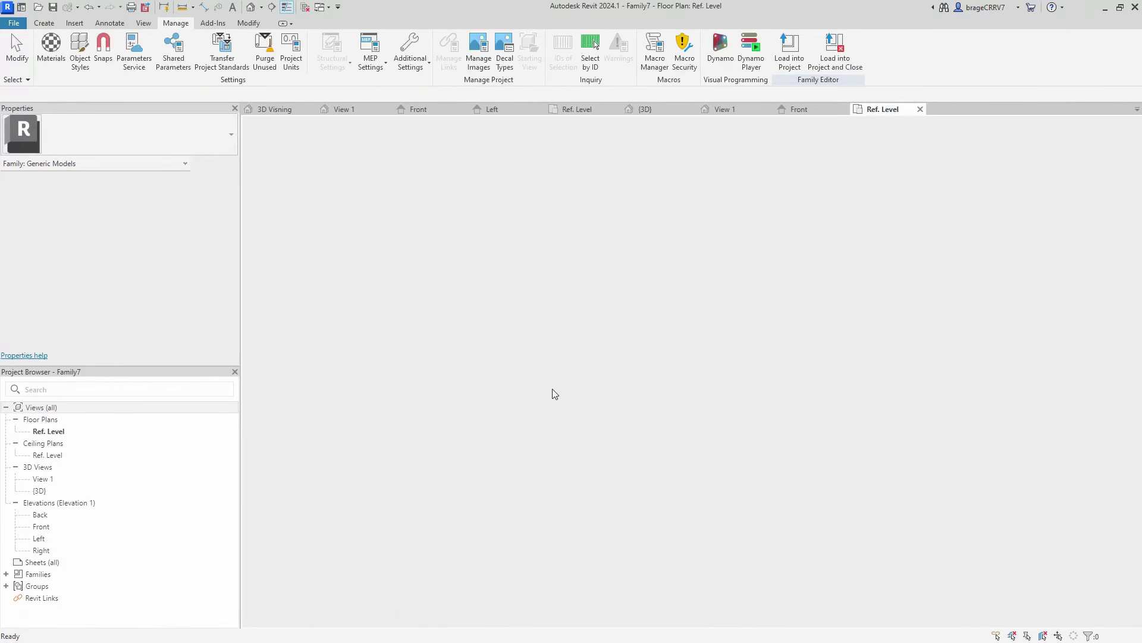
- Close the remaining Rod and RodPart views, keeping only 3D Visning and the new family's Ref. Level plan
{"action": "left_click", "coordinate": [844, 110]}
{"action": "left_click", "coordinate": [768, 109]}
{"action": "left_click", "coordinate": [693, 109]}
{"action": "left_click", "coordinate": [614, 109]}
{"action": "left_click", "coordinate": [537, 109]}
{"action": "left_click", "coordinate": [462, 109]}
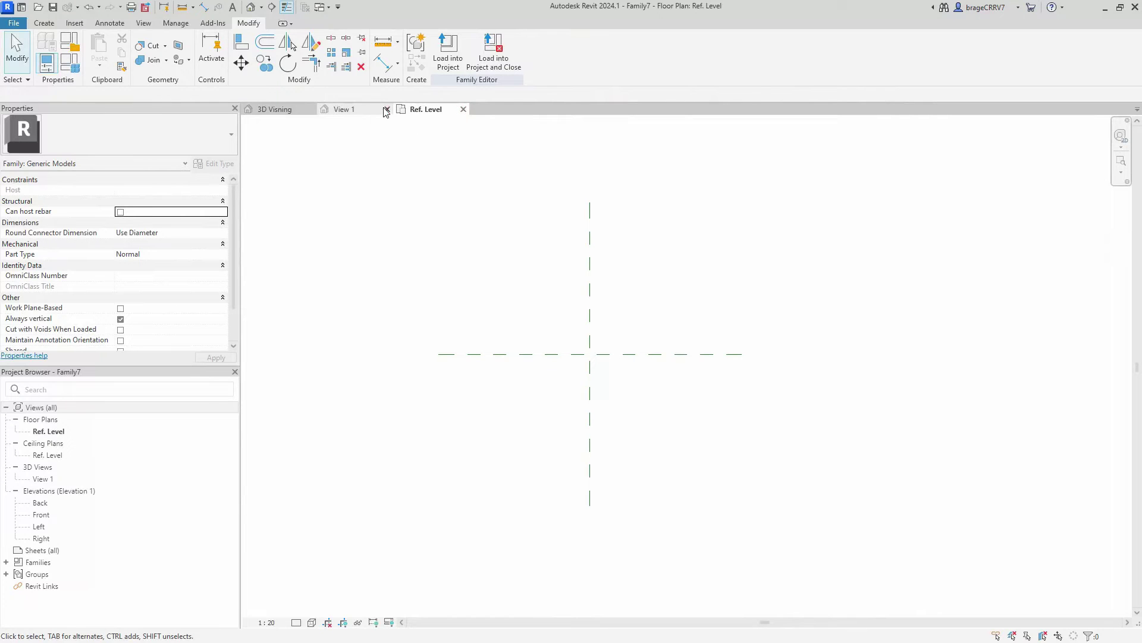
{"action": "left_click", "coordinate": [387, 109]}
- Add a Length-type family type parameter named Diameter, grouped under Dimensions
{"action": "scroll", "coordinate": [543, 375], "scroll_direction": "up", "scroll_amount": 2}
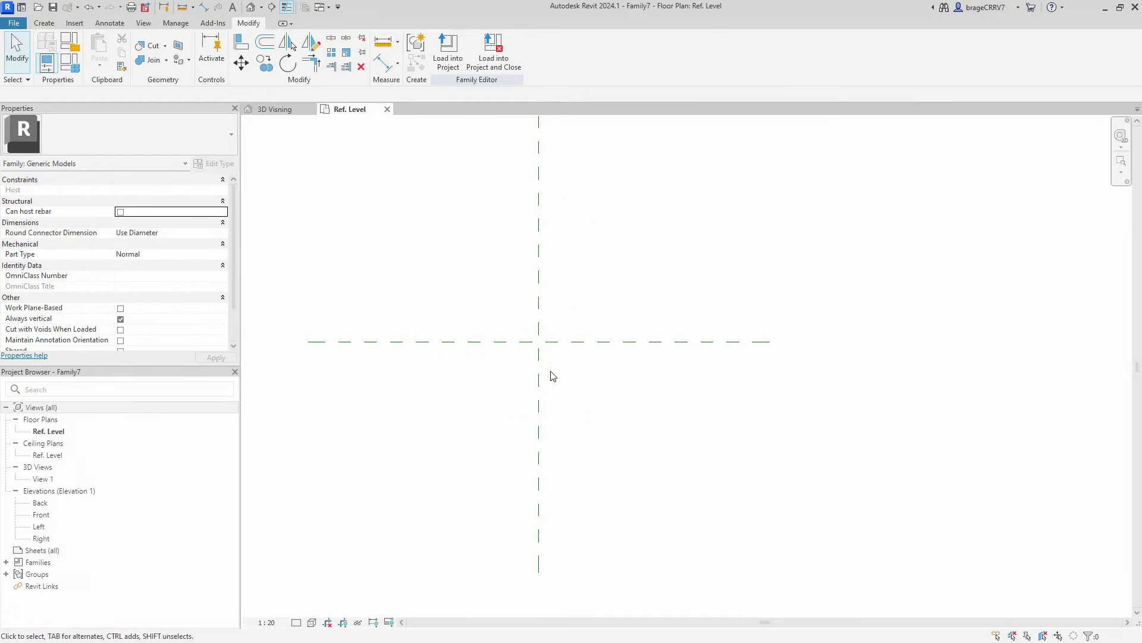
{"action": "left_click", "coordinate": [87, 60]}
{"action": "left_click", "coordinate": [603, 530]}
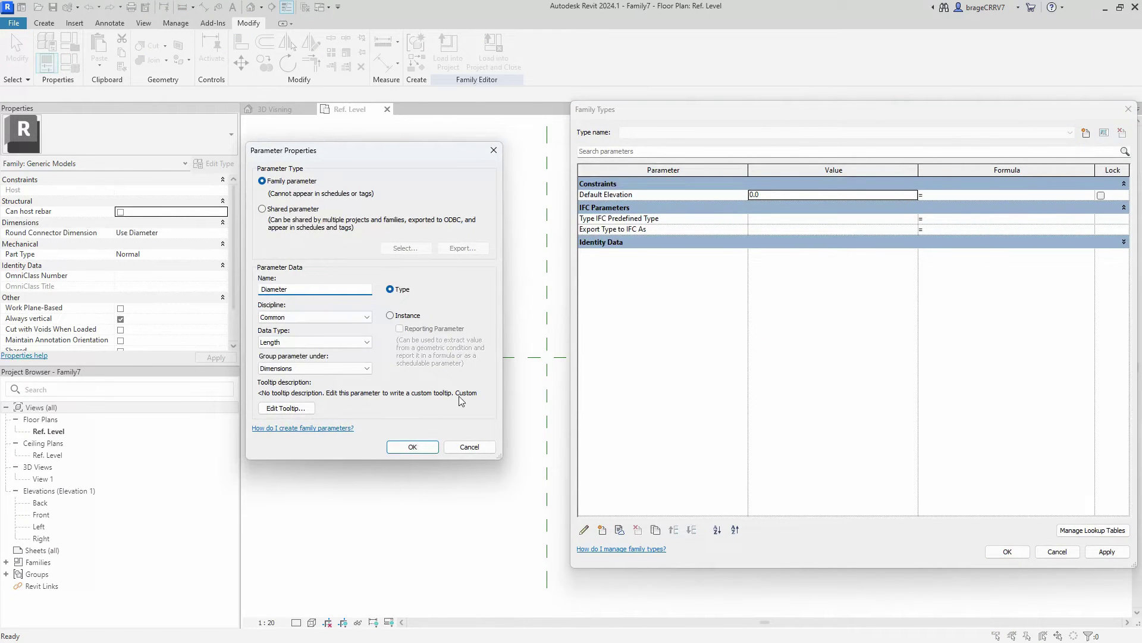
{"action": "left_click", "coordinate": [400, 447]}
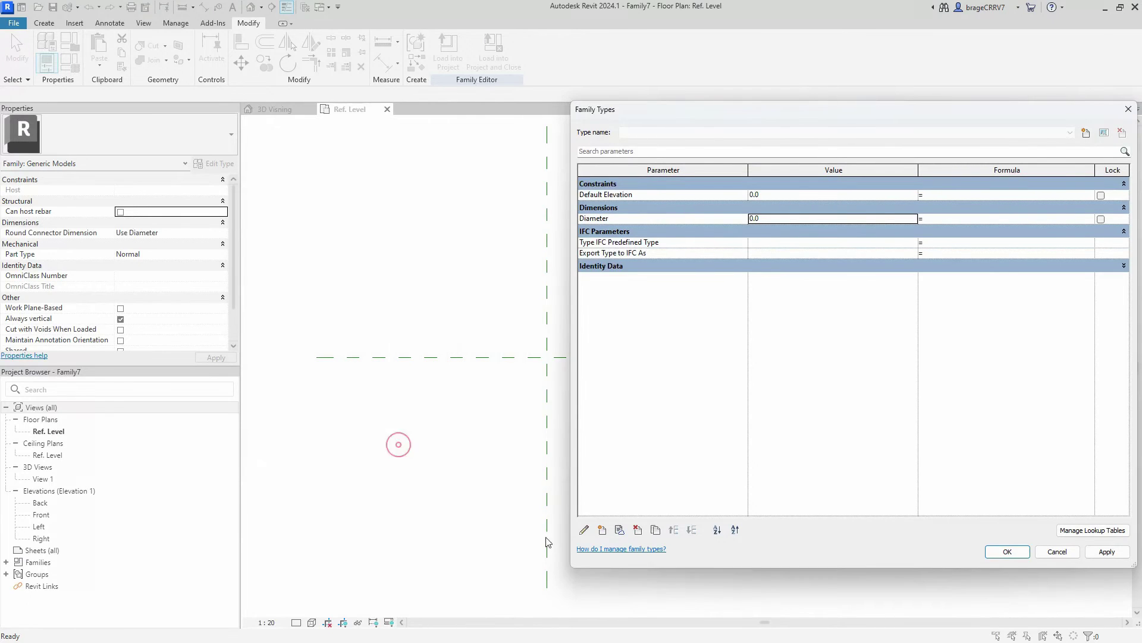
- Add a family type parameter named Material with data type Material, grouped under Materials and Finishes
{"action": "left_click", "coordinate": [603, 530]}
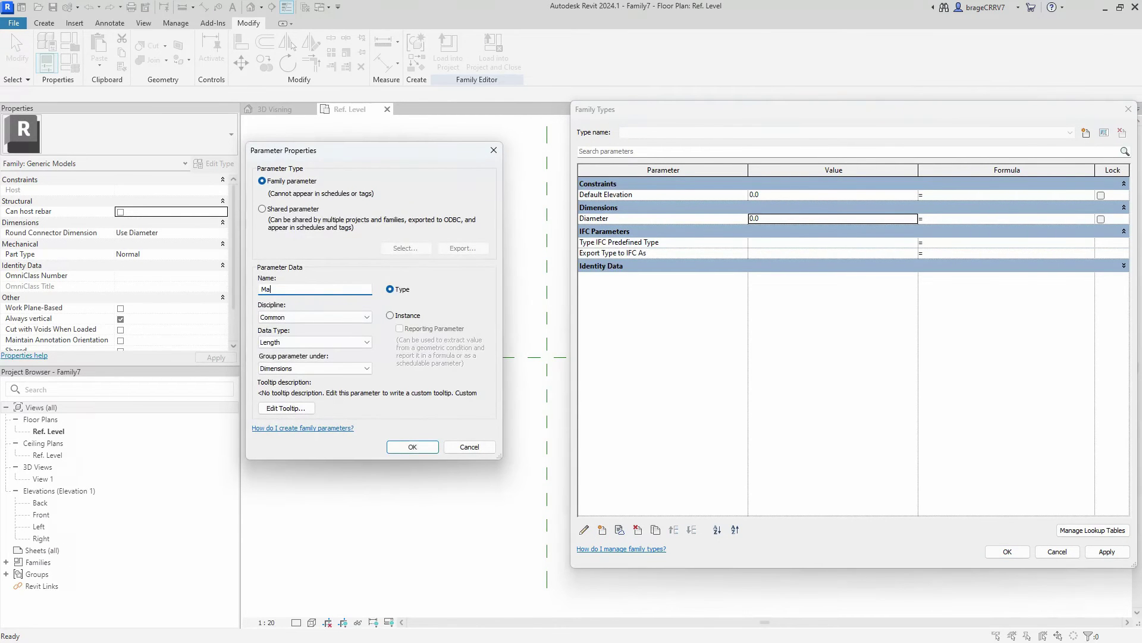
{"action": "left_click", "coordinate": [327, 371]}
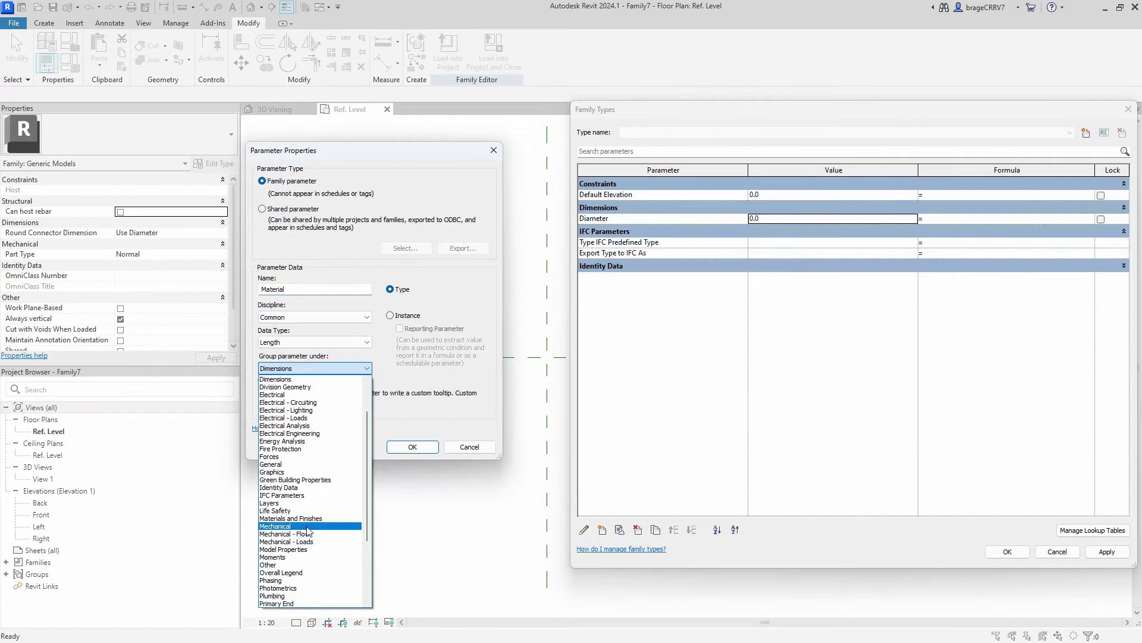
{"action": "left_click", "coordinate": [291, 518]}
{"action": "left_click", "coordinate": [314, 342]}
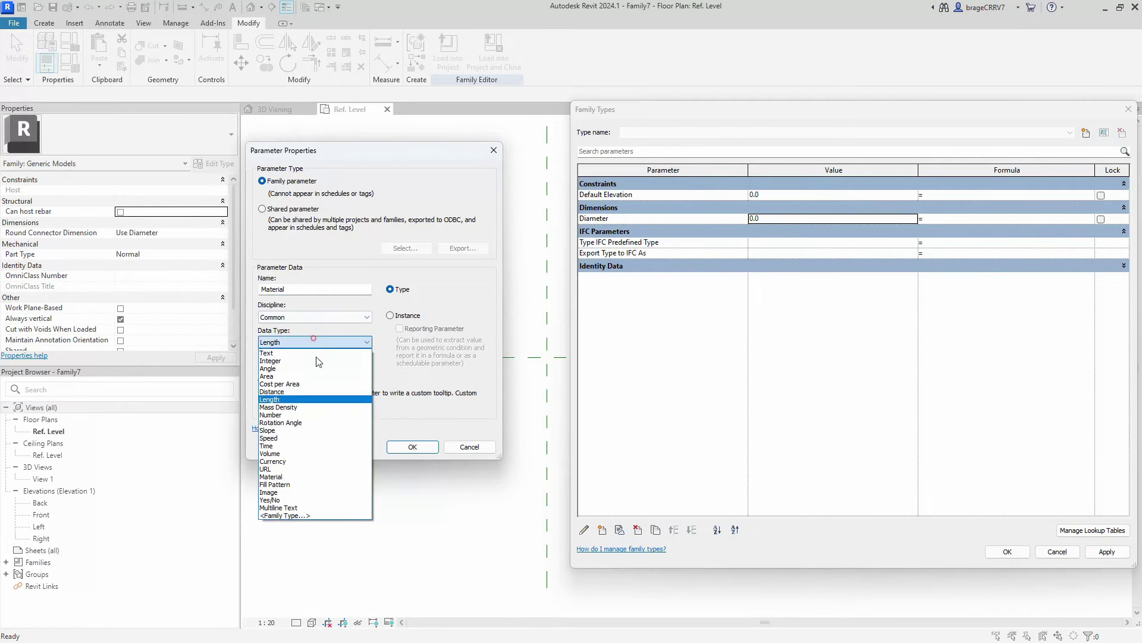
{"action": "left_click", "coordinate": [301, 470]}
{"action": "left_click", "coordinate": [413, 446]}
- Add an Integer family type parameter named ArrayNumbers, grouped under Other
{"action": "left_click", "coordinate": [603, 529]}
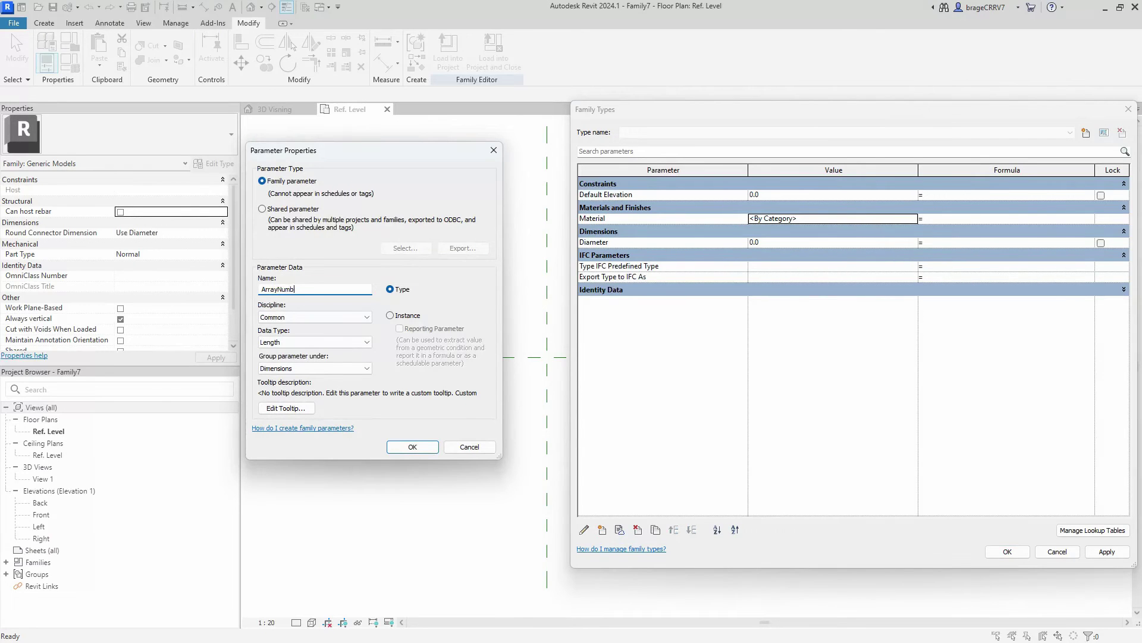
{"action": "left_click", "coordinate": [305, 341]}
{"action": "left_click", "coordinate": [305, 343]}
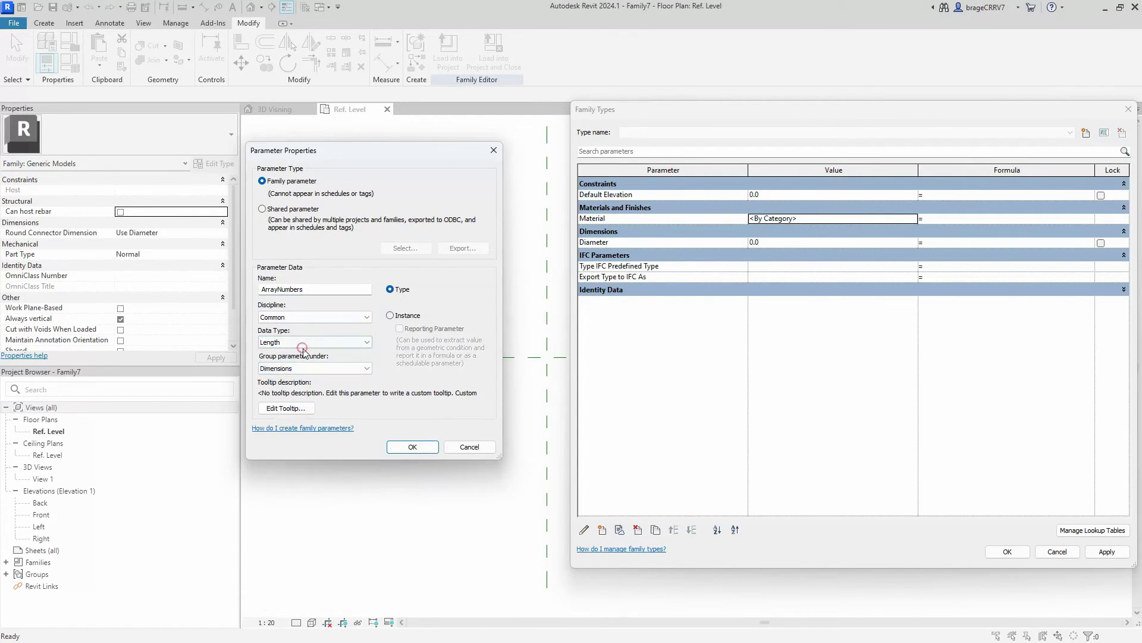
{"action": "left_click", "coordinate": [305, 343]}
{"action": "left_click", "coordinate": [291, 361]}
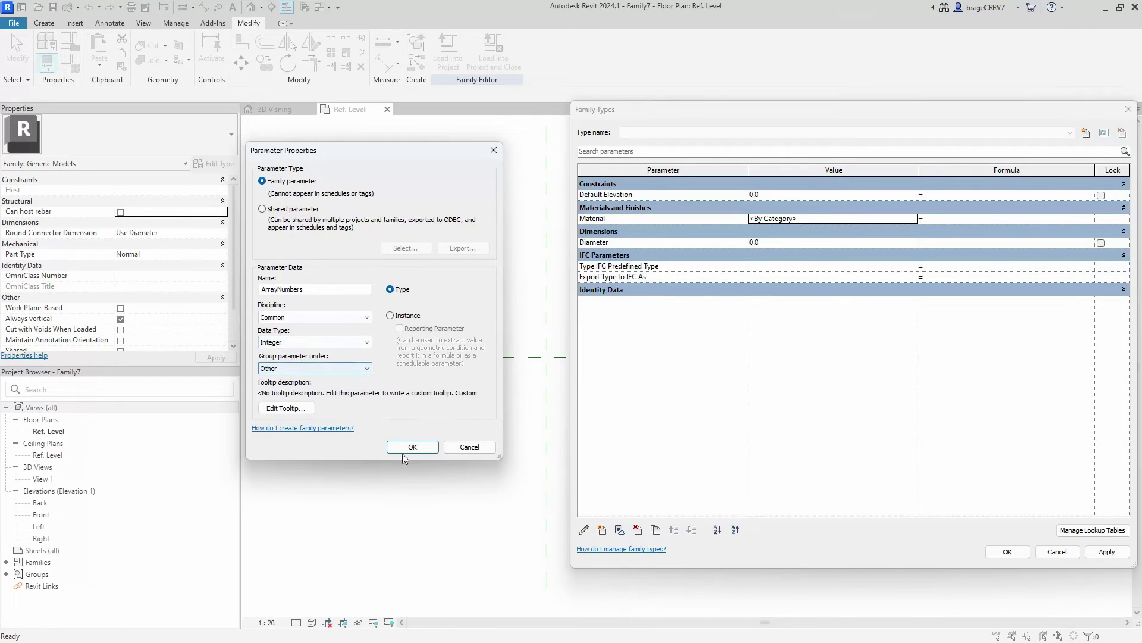
{"action": "left_click", "coordinate": [405, 448]}
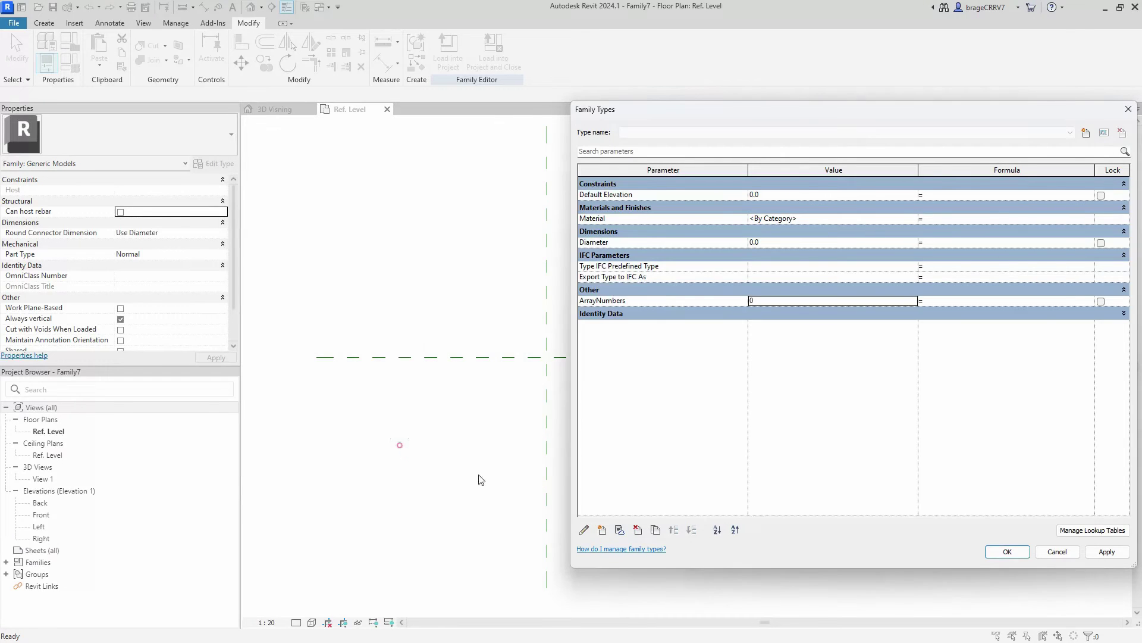
- Add a type parameter named Length under Dimensions, and set Diameter to 16 and Length to 100
{"action": "left_click", "coordinate": [604, 530]}
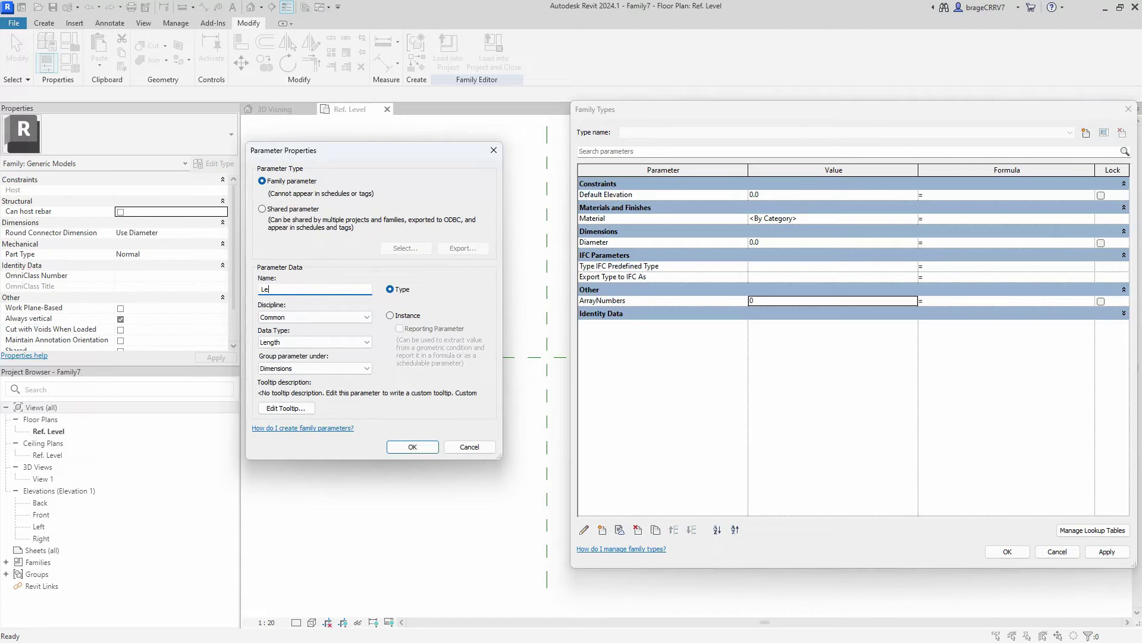
{"action": "left_click", "coordinate": [410, 446]}
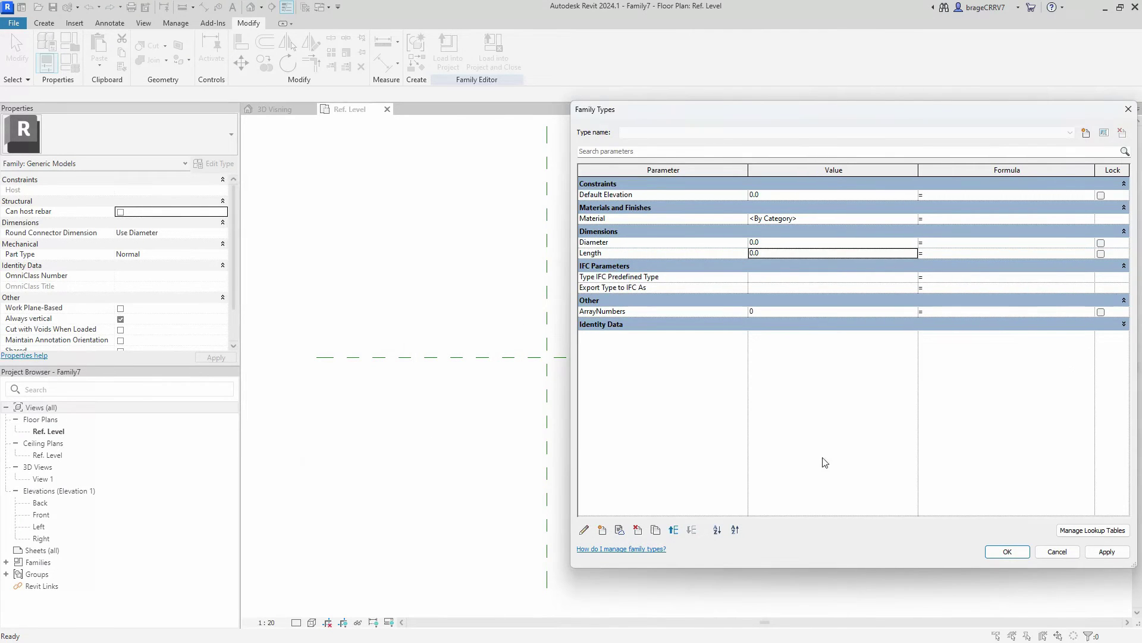
{"action": "left_click", "coordinate": [775, 241]}
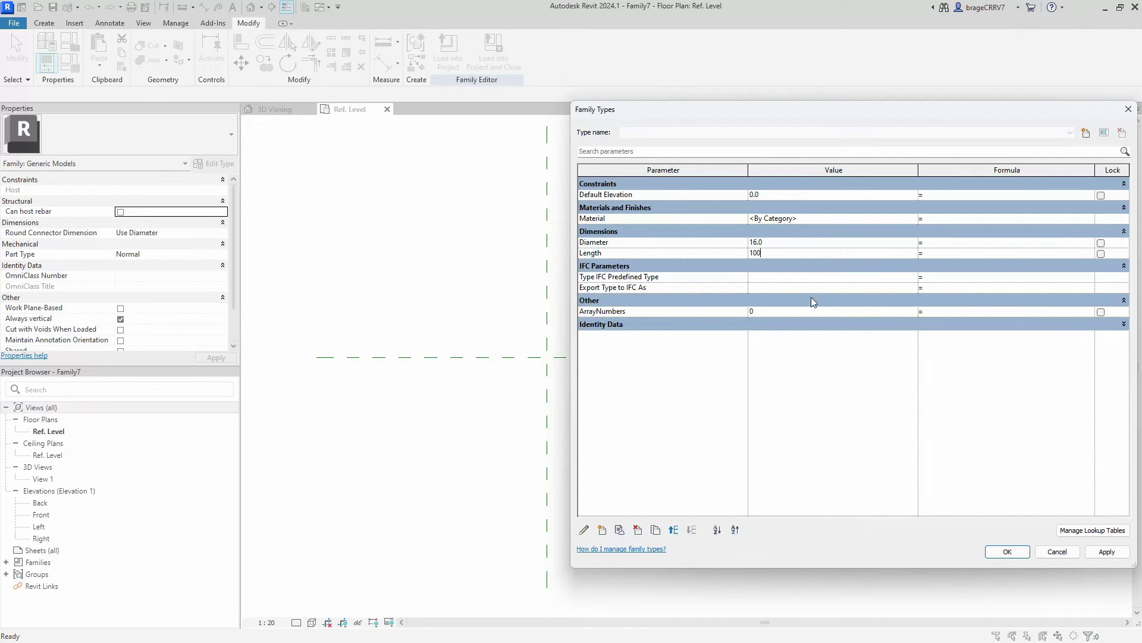
{"action": "left_click", "coordinate": [1105, 552]}
{"action": "left_click", "coordinate": [1105, 552]}
{"action": "left_click", "coordinate": [1008, 551]}
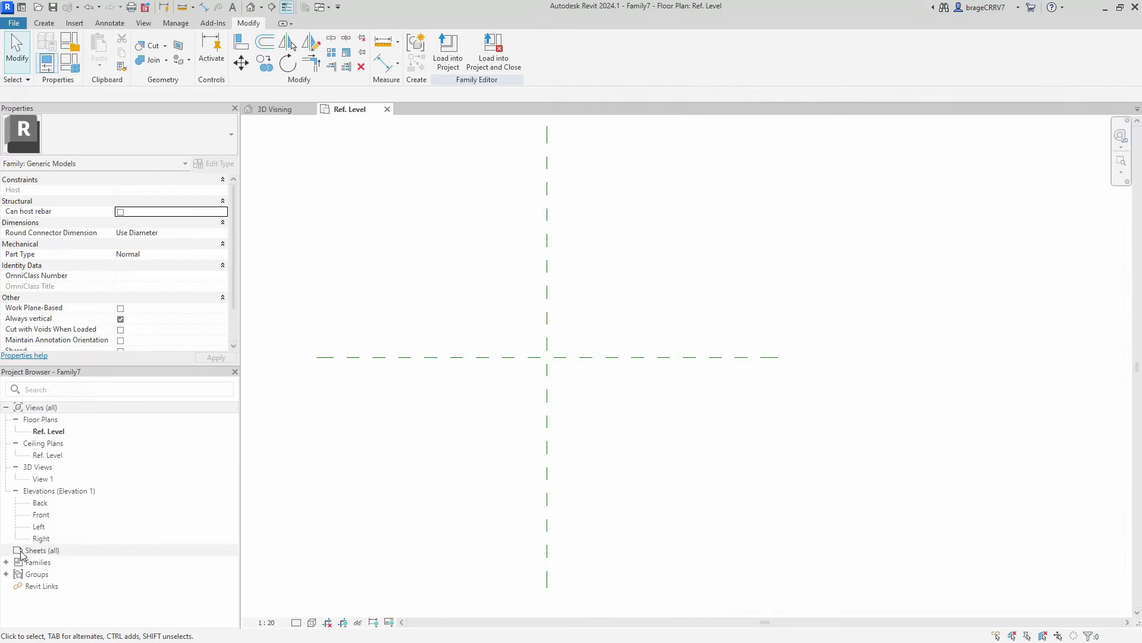
- Associate the Rod Length of the nested Rod type with the Length family parameter
{"action": "left_click", "coordinate": [6, 562]}
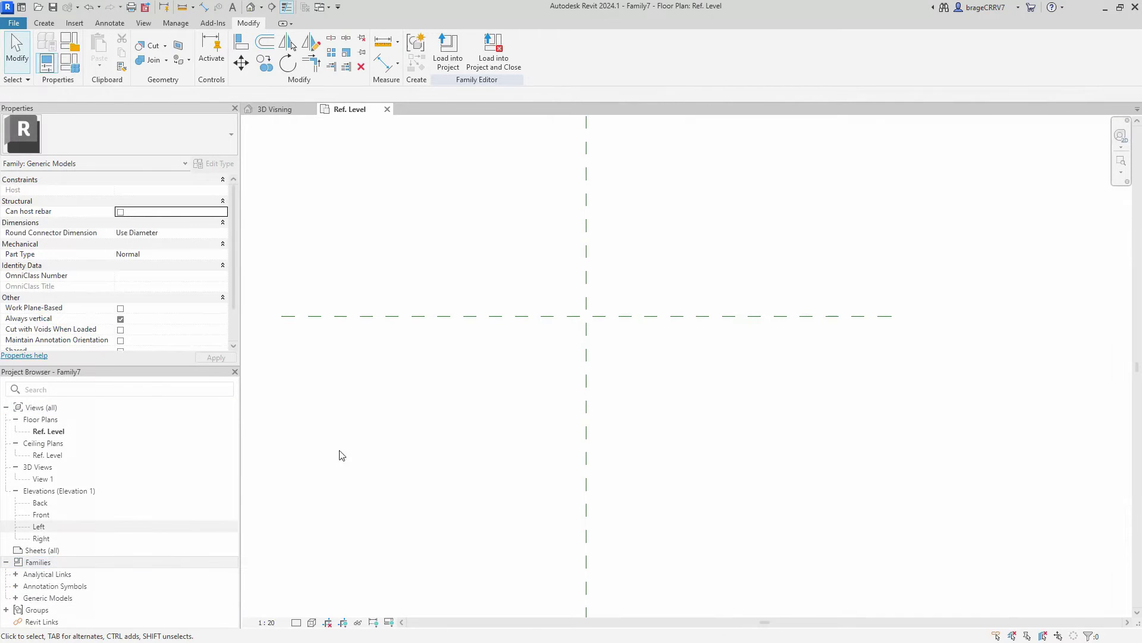
{"action": "left_click", "coordinate": [17, 598]}
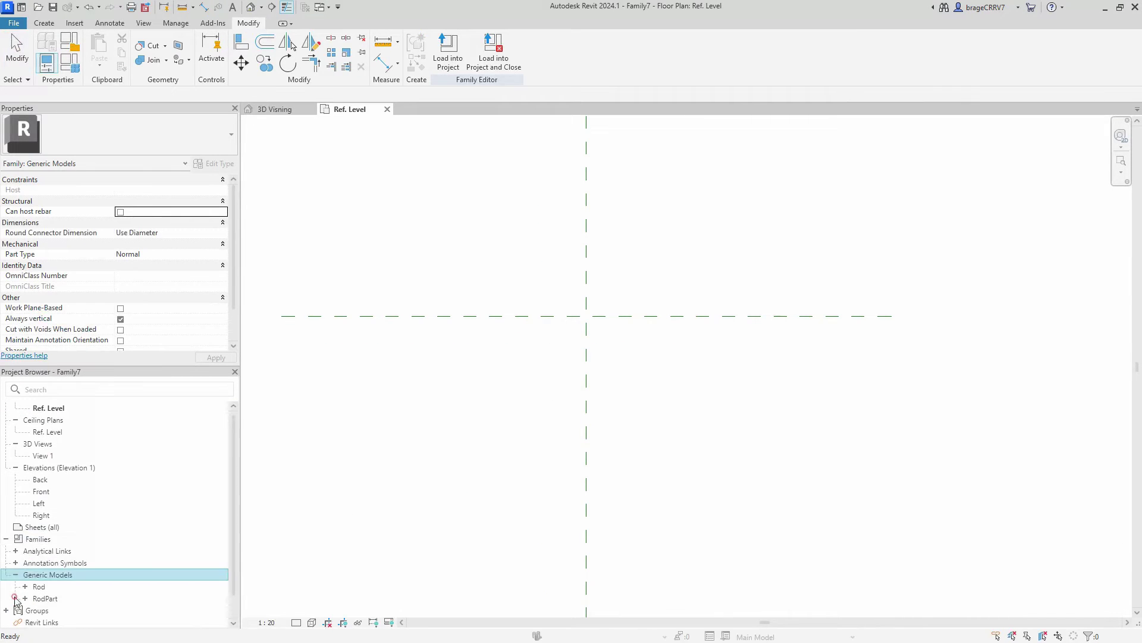
{"action": "right_click", "coordinate": [41, 589]}
{"action": "left_click", "coordinate": [28, 588]}
{"action": "left_click", "coordinate": [26, 586]}
{"action": "right_click", "coordinate": [47, 598]}
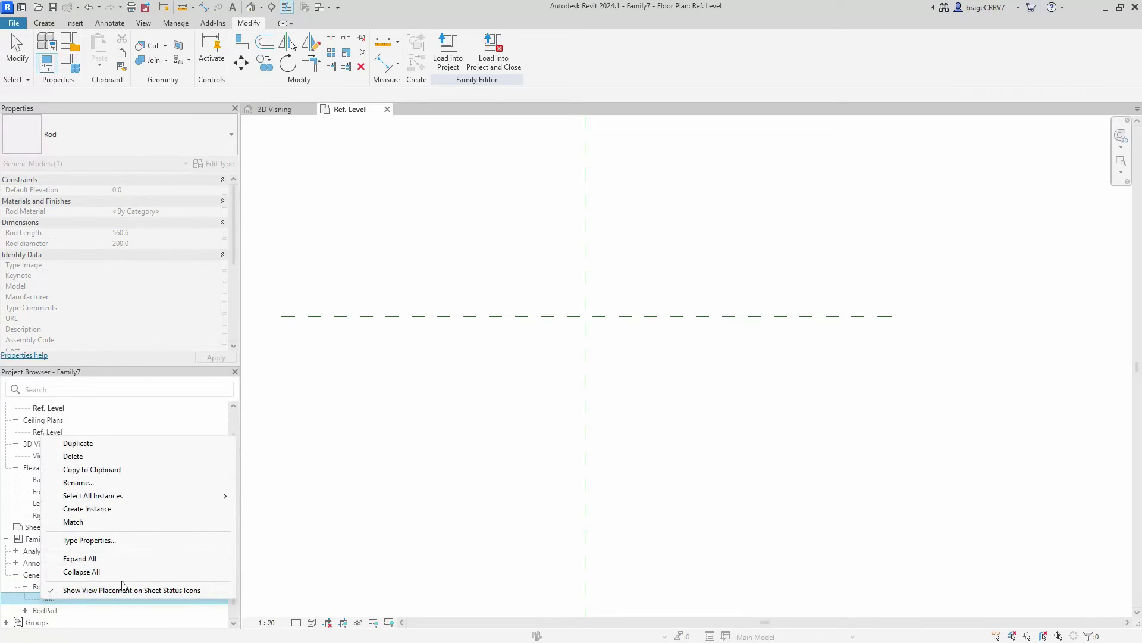
{"action": "left_click", "coordinate": [88, 541]}
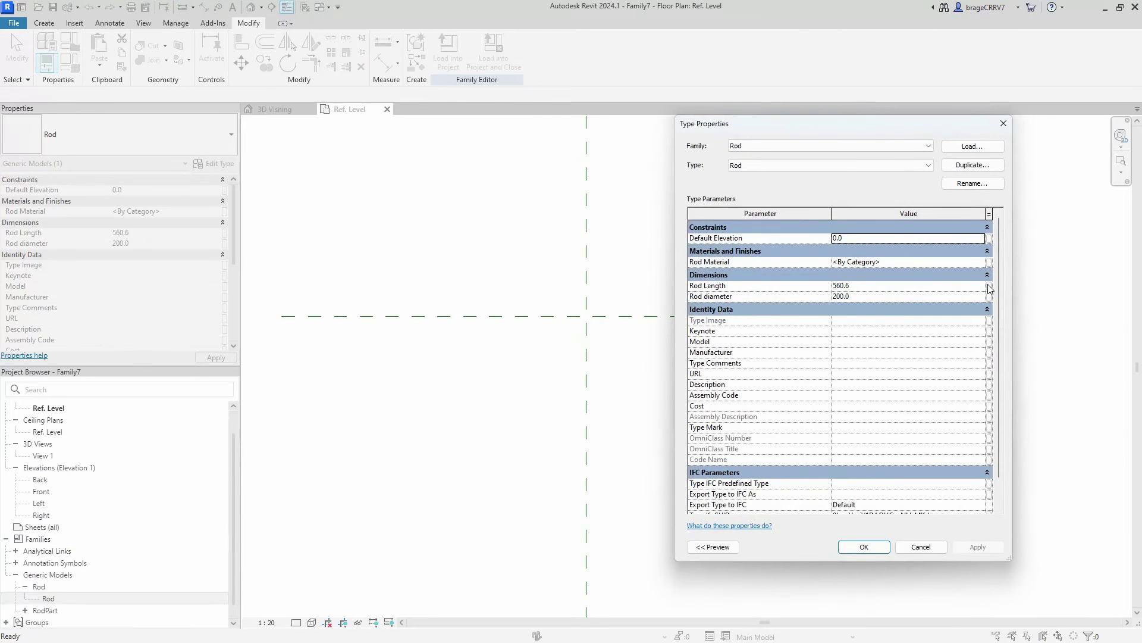
{"action": "left_click", "coordinate": [989, 286]}
{"action": "left_click", "coordinate": [517, 294]}
{"action": "left_click", "coordinate": [595, 417]}
- Associate the Rod type's Rod diameter with the Diameter parameter and its Rod Material with the Material parameter
{"action": "left_click", "coordinate": [989, 296]}
{"action": "left_click", "coordinate": [511, 287]}
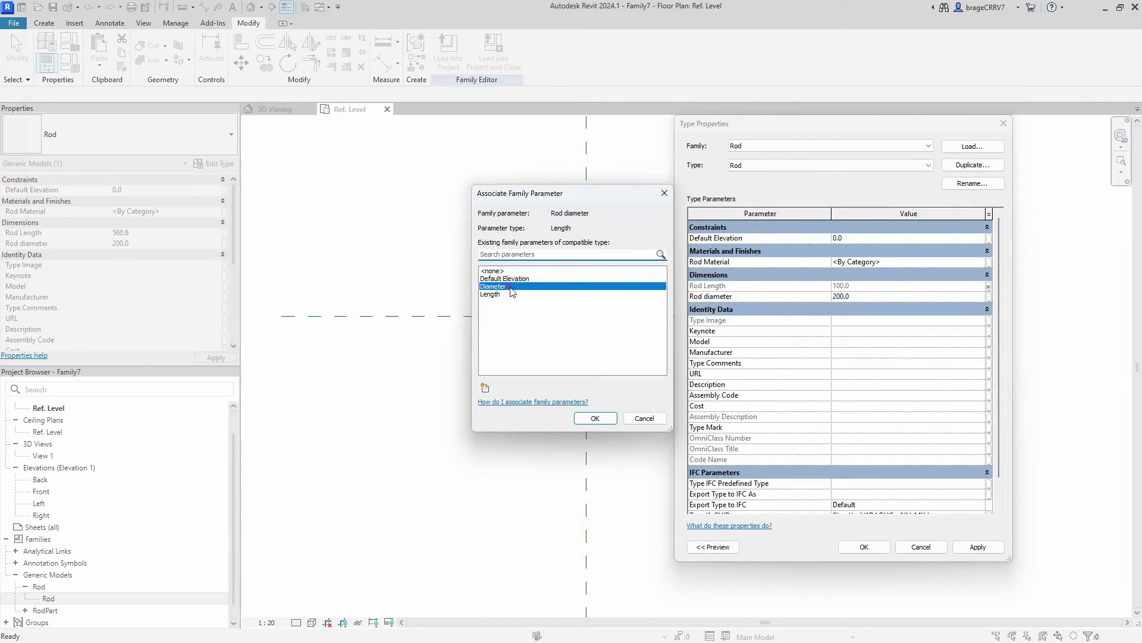
{"action": "left_click", "coordinate": [595, 418]}
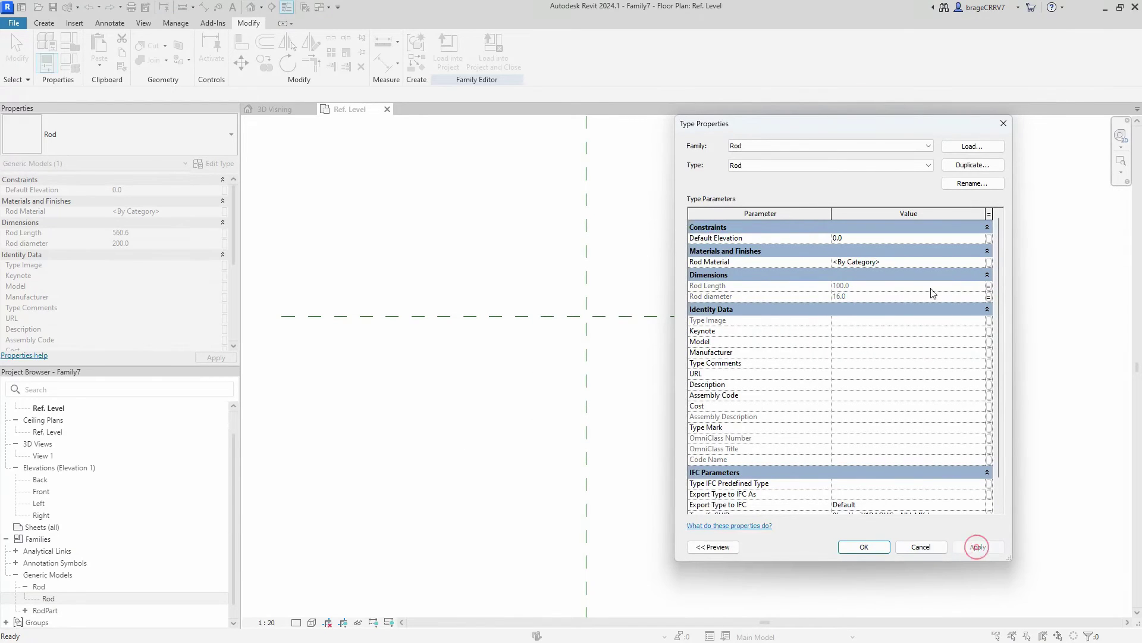
{"action": "left_click", "coordinate": [988, 262]}
{"action": "left_click", "coordinate": [512, 274]}
{"action": "left_click", "coordinate": [594, 418]}
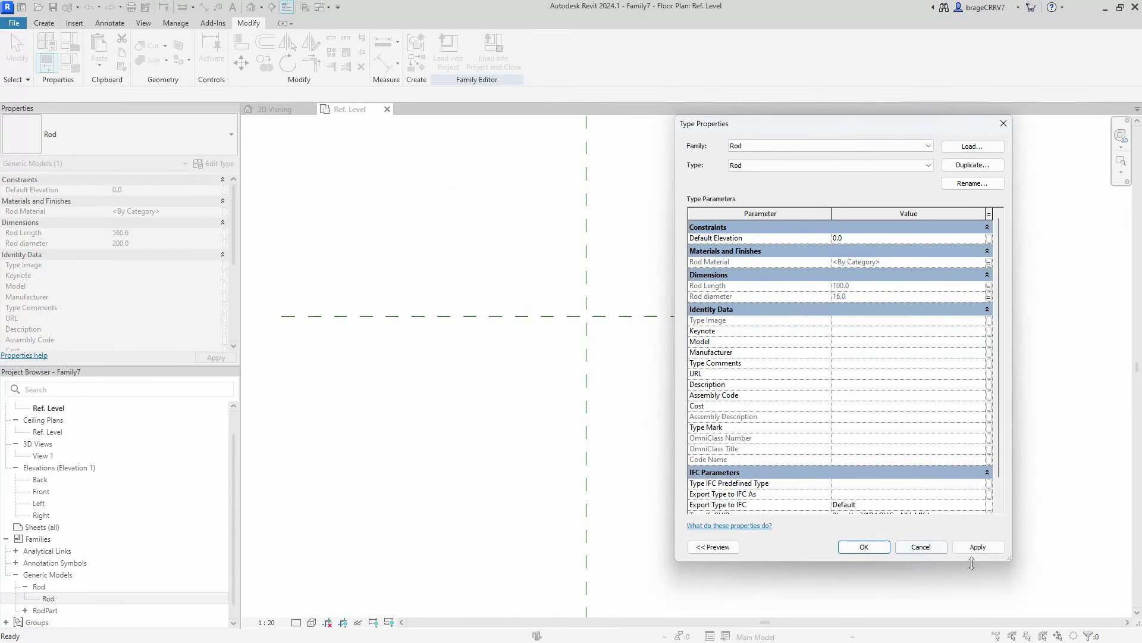
{"action": "left_click", "coordinate": [865, 546]}
- Associate the nested RodPart type's Rod material with the Material parameter and its Rod diameter with the Diameter parameter
{"action": "left_click", "coordinate": [25, 610]}
{"action": "right_click", "coordinate": [54, 598]}
{"action": "left_click", "coordinate": [108, 539]}
{"action": "left_click", "coordinate": [988, 263]}
{"action": "left_click", "coordinate": [554, 279]}
{"action": "left_click", "coordinate": [591, 418]}
{"action": "left_click", "coordinate": [989, 286]}
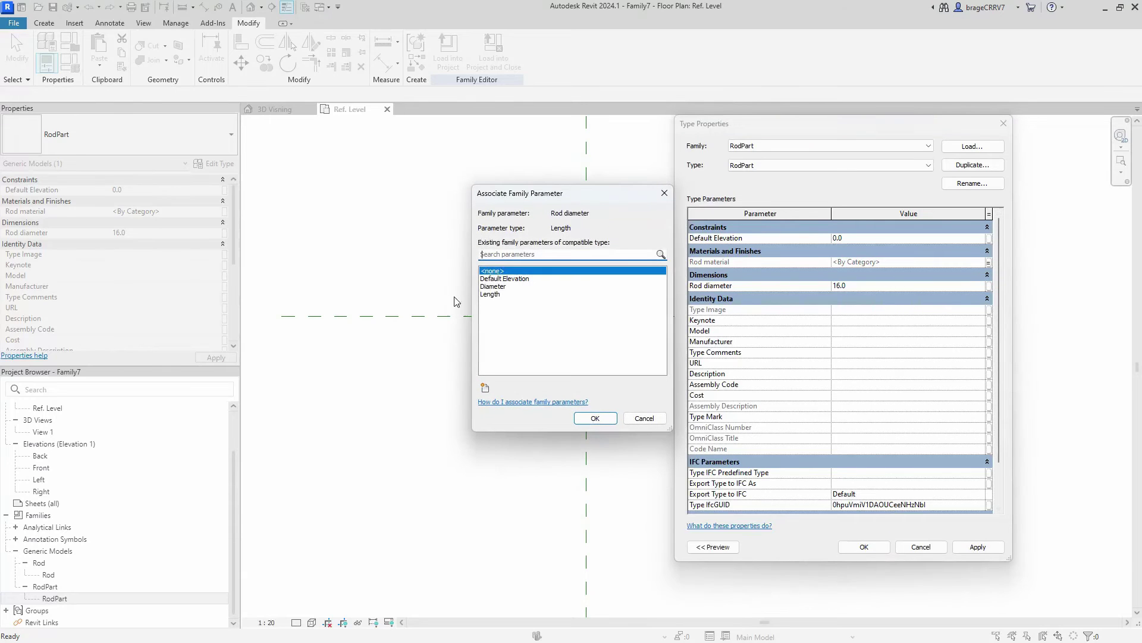
{"action": "left_click", "coordinate": [511, 286]}
{"action": "left_click", "coordinate": [595, 418]}
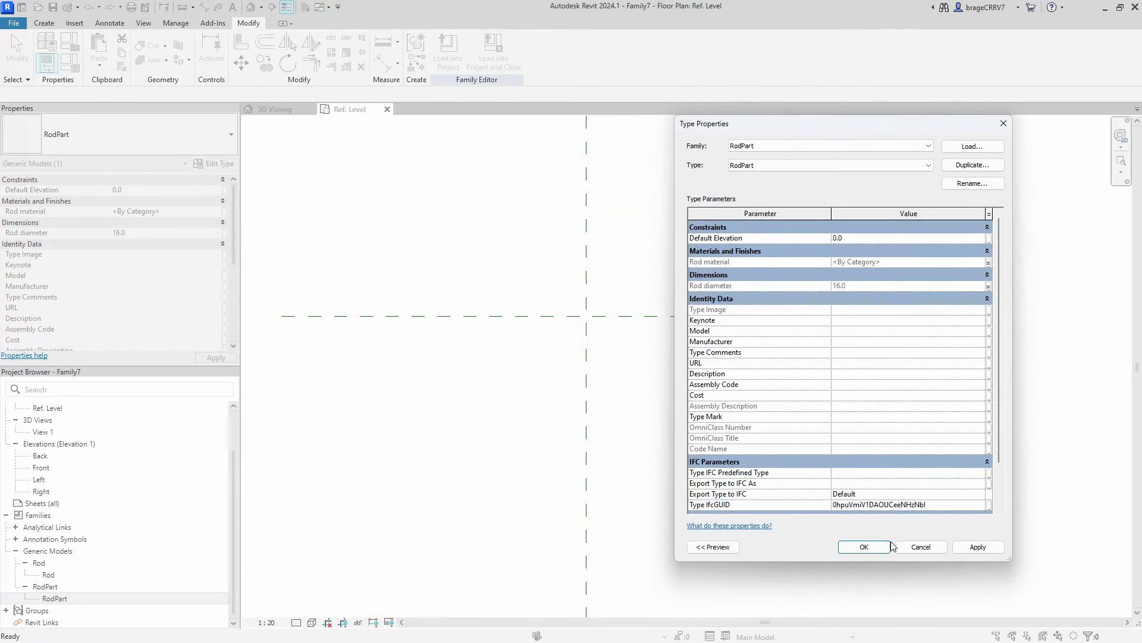
- Accept the RodPart type properties and place an instance of the Rod family in the Ref. Level plan
{"action": "left_click", "coordinate": [863, 547]}
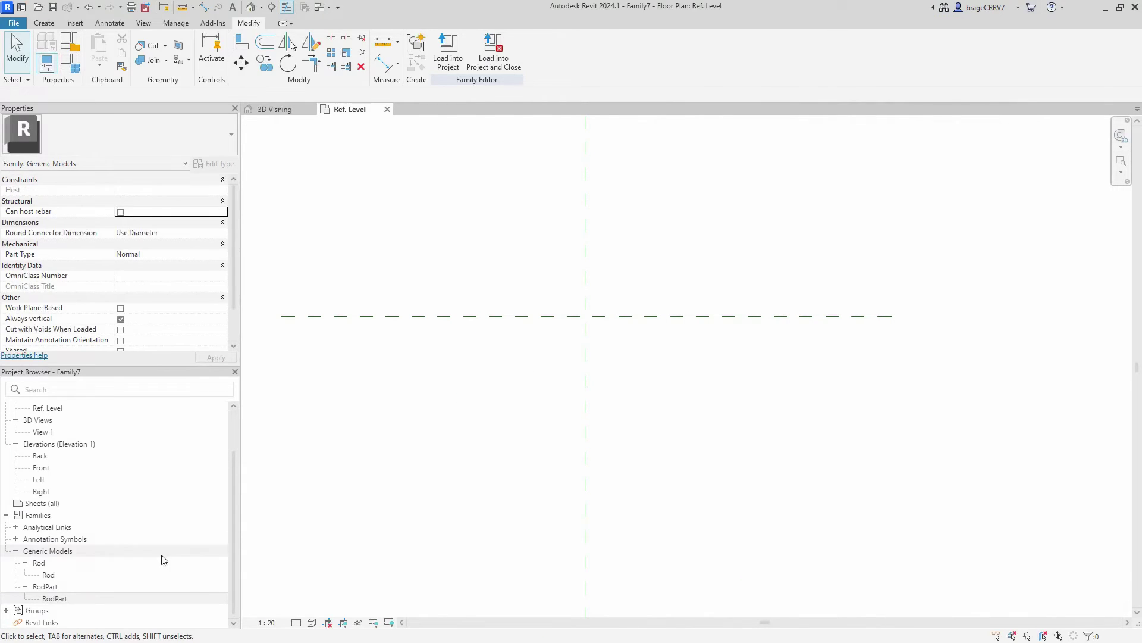
{"action": "left_click_drag", "start_coordinate": [65, 576], "coordinate": [564, 335]}
{"action": "key", "text": "Escape"}
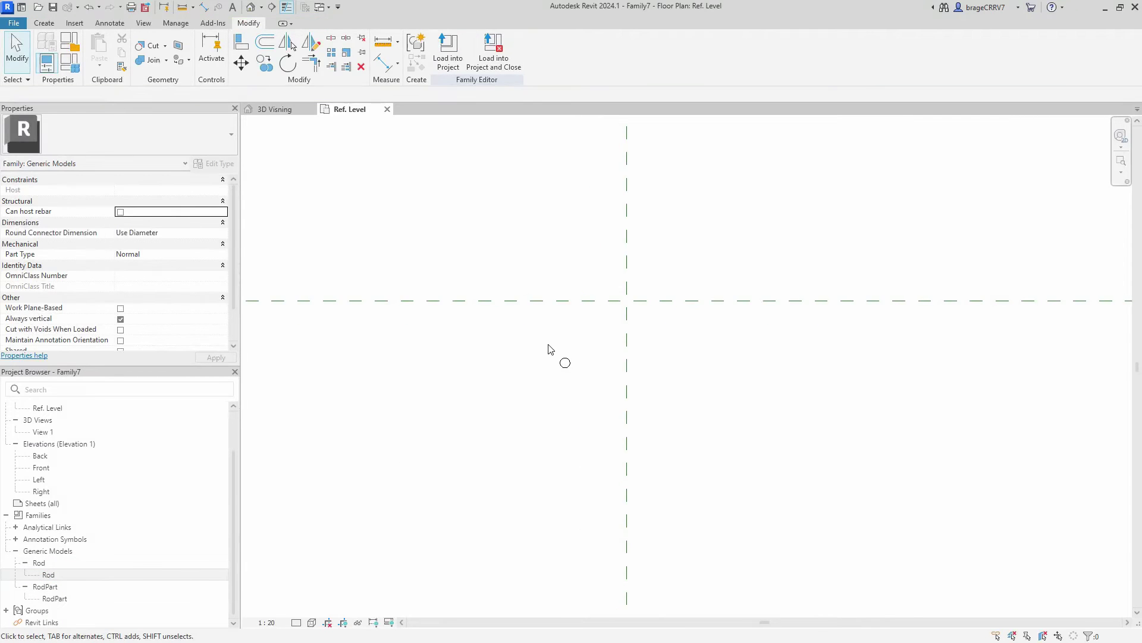
- Align the rod's centre with the vertical and horizontal centre reference planes in the Ref. Level plan
{"action": "key", "text": "l"}
{"action": "left_click", "coordinate": [654, 241]}
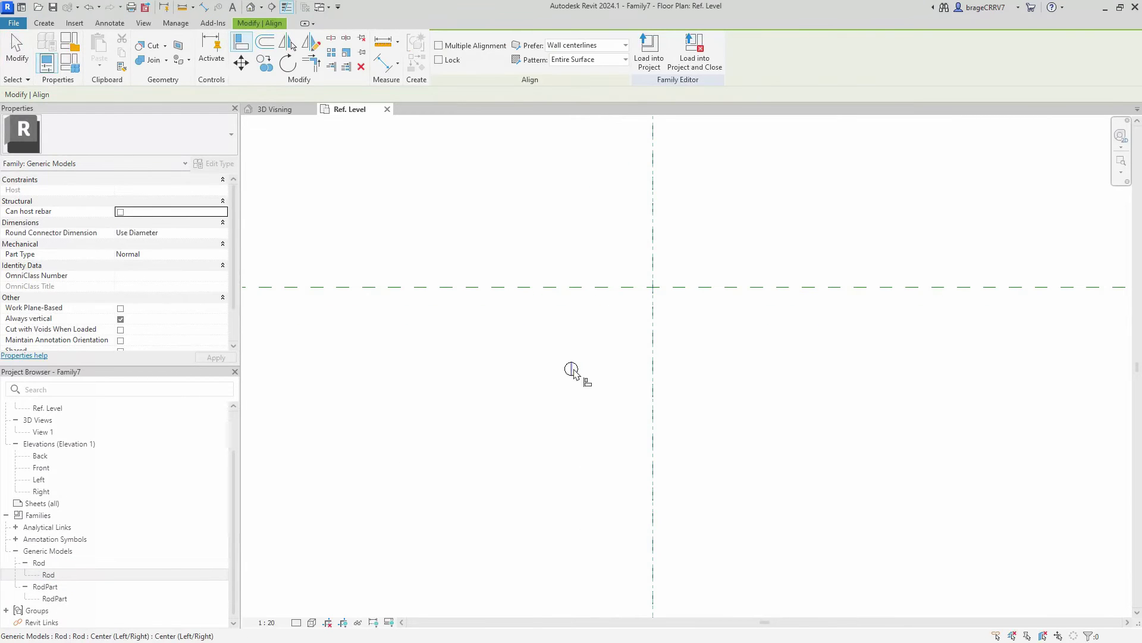
{"action": "left_click", "coordinate": [574, 371]}
{"action": "left_click", "coordinate": [601, 288]}
{"action": "left_click", "coordinate": [654, 369]}
{"action": "key", "text": "Escape"}
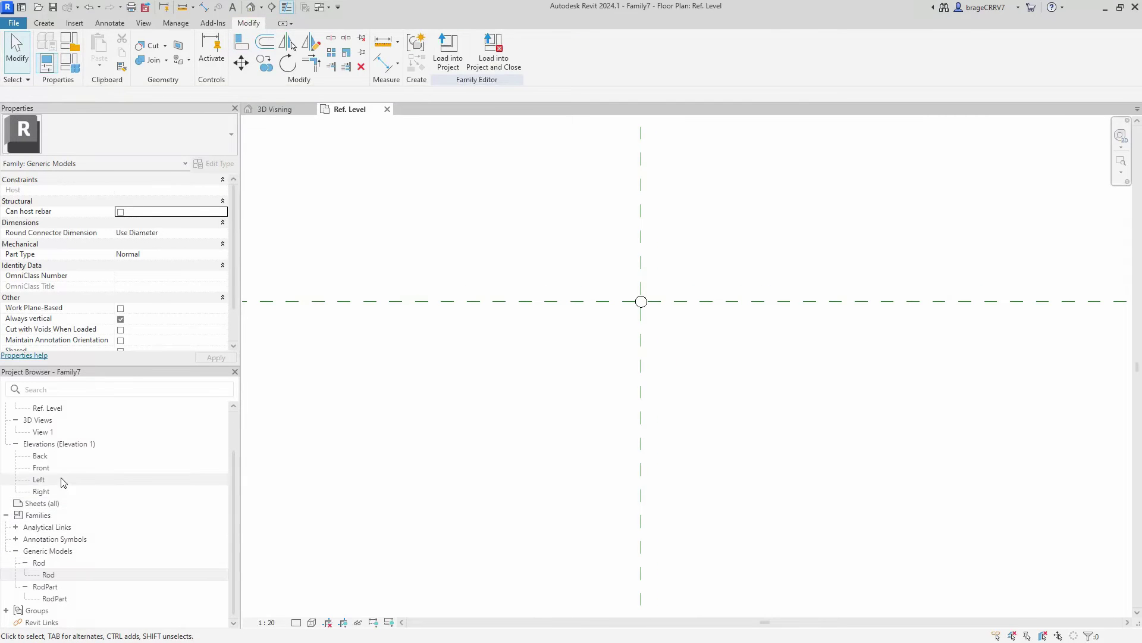
- Draw a horizontal reference plane just below the rod's lower end in the Front elevation
{"action": "left_click", "coordinate": [61, 468]}
{"action": "double_click", "coordinate": [61, 469]}
{"action": "scroll", "coordinate": [635, 506], "scroll_direction": "up", "scroll_amount": 3}
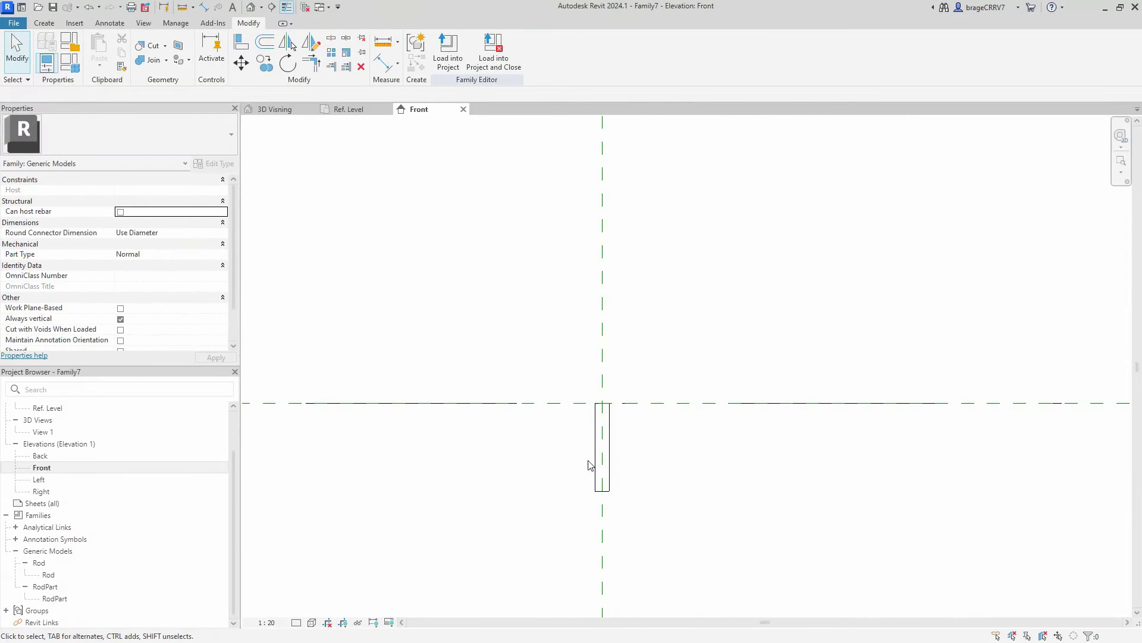
{"action": "left_click", "coordinate": [575, 464]}
{"action": "left_click", "coordinate": [512, 462]}
{"action": "middle_click_drag", "start_coordinate": [576, 423], "coordinate": [604, 410]}
{"action": "key", "text": "r"}
{"action": "key", "text": "p"}
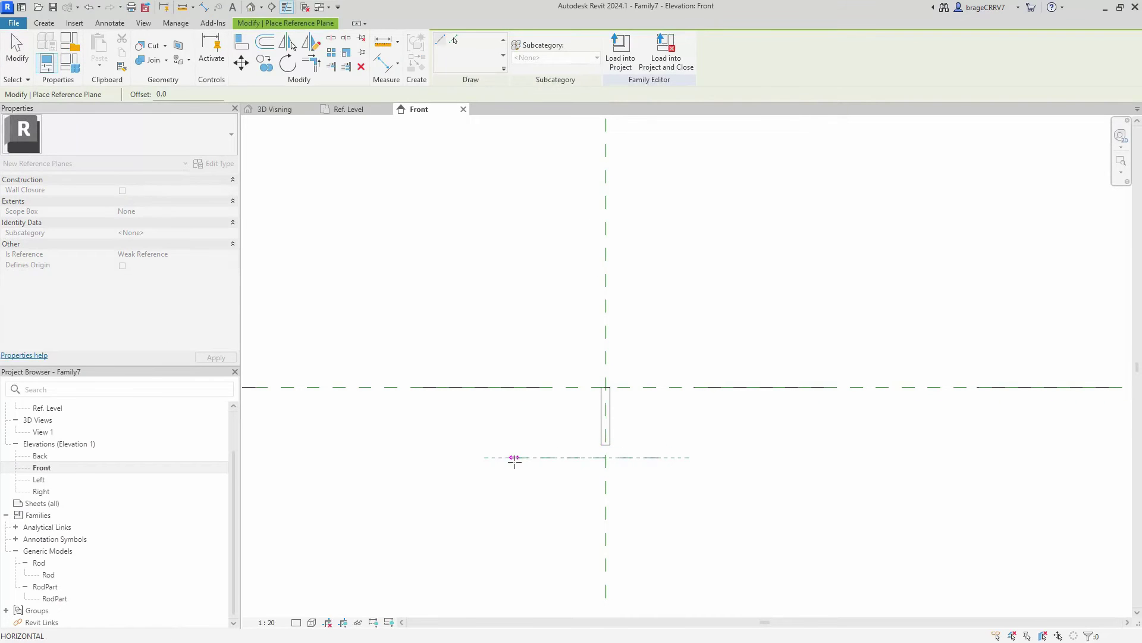
{"action": "left_click", "coordinate": [515, 460]}
{"action": "key", "text": "Escape"}
- Dimension the distance from the Ref. Level down to the new horizontal reference plane
{"action": "key", "text": "d"}
{"action": "key", "text": "i"}
{"action": "left_click", "coordinate": [564, 388]}
{"action": "left_click", "coordinate": [565, 459]}
{"action": "left_click", "coordinate": [535, 424]}
{"action": "key", "text": "Escape"}
- Label the vertical dimension with the Length parameter and set the Front elevation's view scale to 1:2
{"action": "left_click", "coordinate": [539, 49]}
{"action": "left_click", "coordinate": [467, 110]}
{"action": "left_click", "coordinate": [531, 266]}
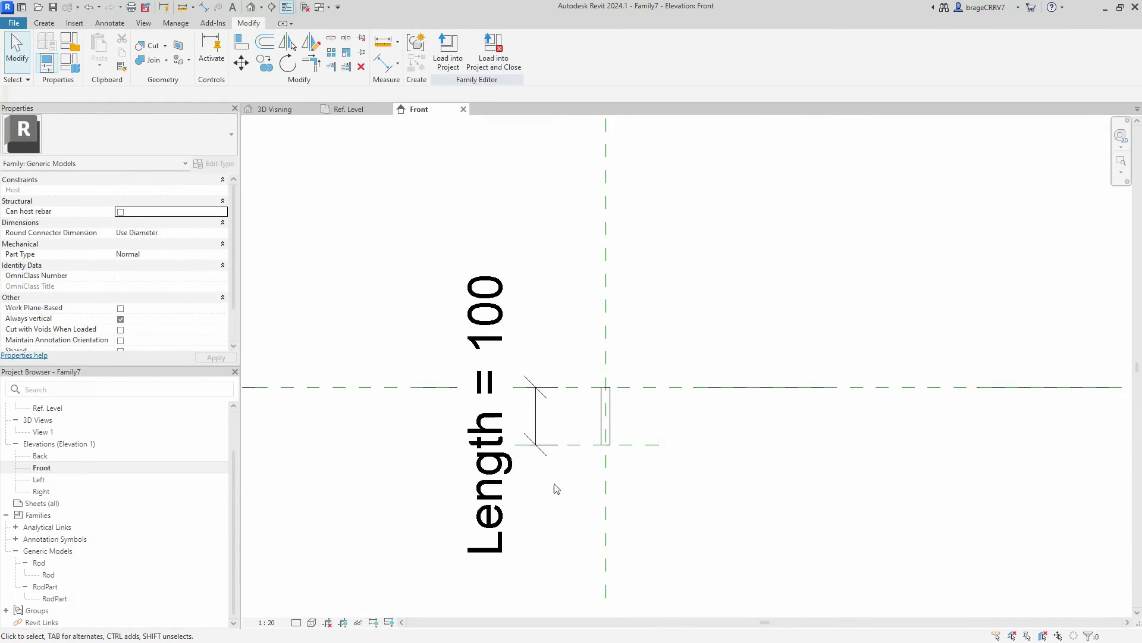
{"action": "left_click", "coordinate": [257, 624]}
{"action": "left_click", "coordinate": [287, 469]}
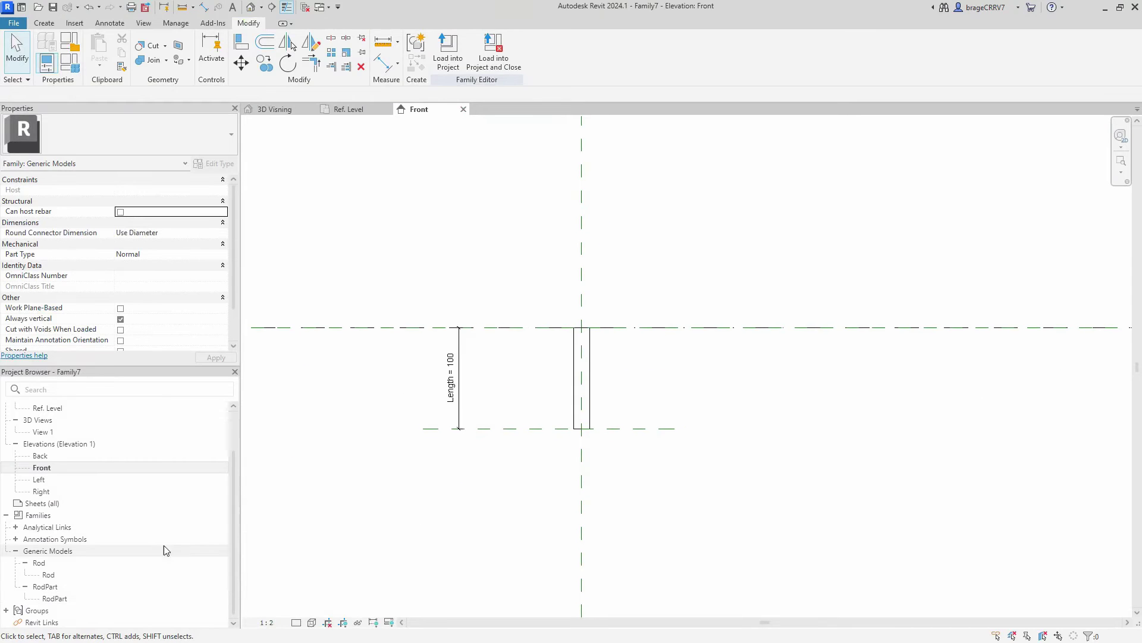
- Place an instance of the RodPart family beside the rod in the Ref. Level plan
{"action": "left_click", "coordinate": [351, 110]}
{"action": "left_click_drag", "start_coordinate": [55, 598], "coordinate": [609, 337]}
{"action": "left_click", "coordinate": [610, 337]}
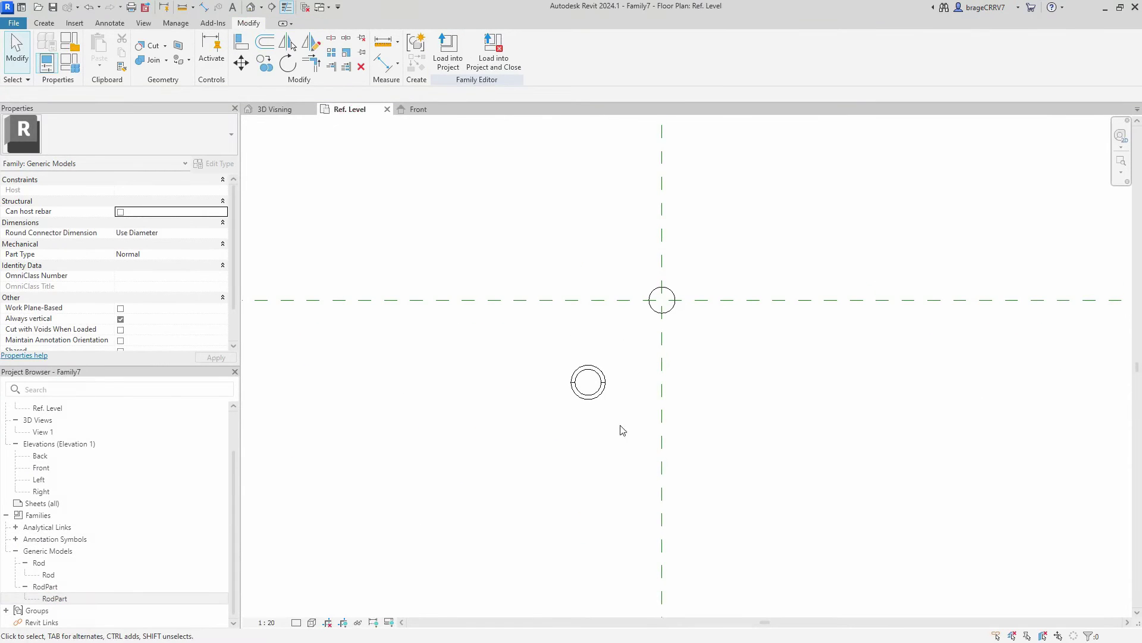
- Draw two horizontal reference planes across the rod in the Front elevation, the first about 4 mm below the level and the second about 12 mm lower
{"action": "key", "text": "ctrl+Tab"}
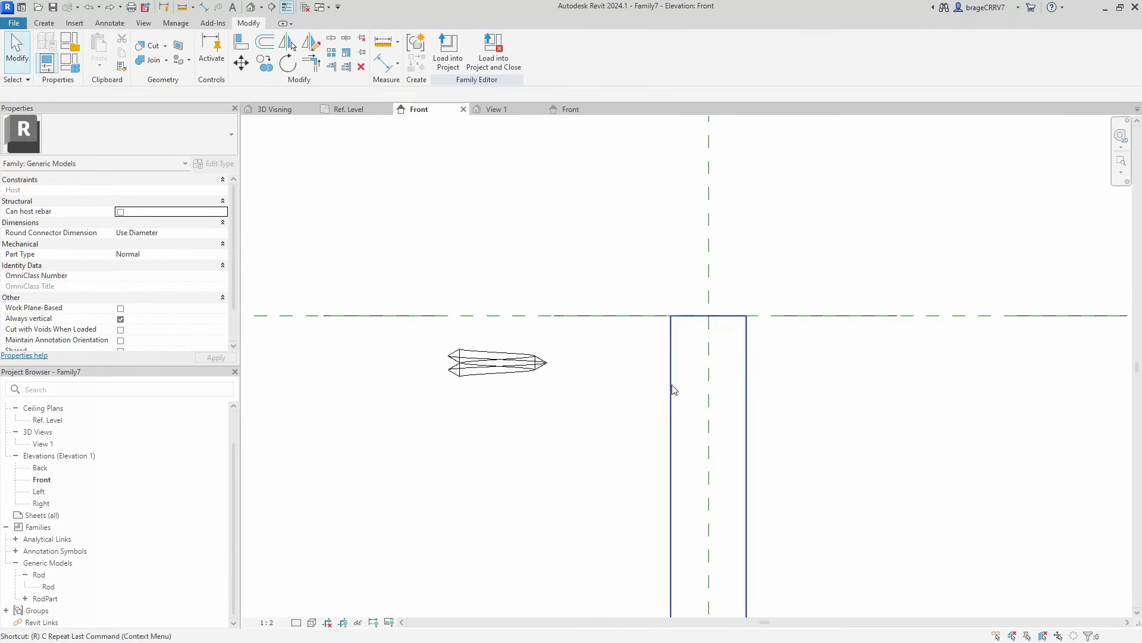
{"action": "key", "text": "r"}
{"action": "key", "text": "p"}
{"action": "left_click", "coordinate": [828, 334]}
{"action": "left_click", "coordinate": [577, 335]}
{"action": "left_click", "coordinate": [839, 392]}
{"action": "left_click", "coordinate": [587, 393]}
{"action": "key", "text": "Escape"}
{"action": "key", "text": "Escape"}
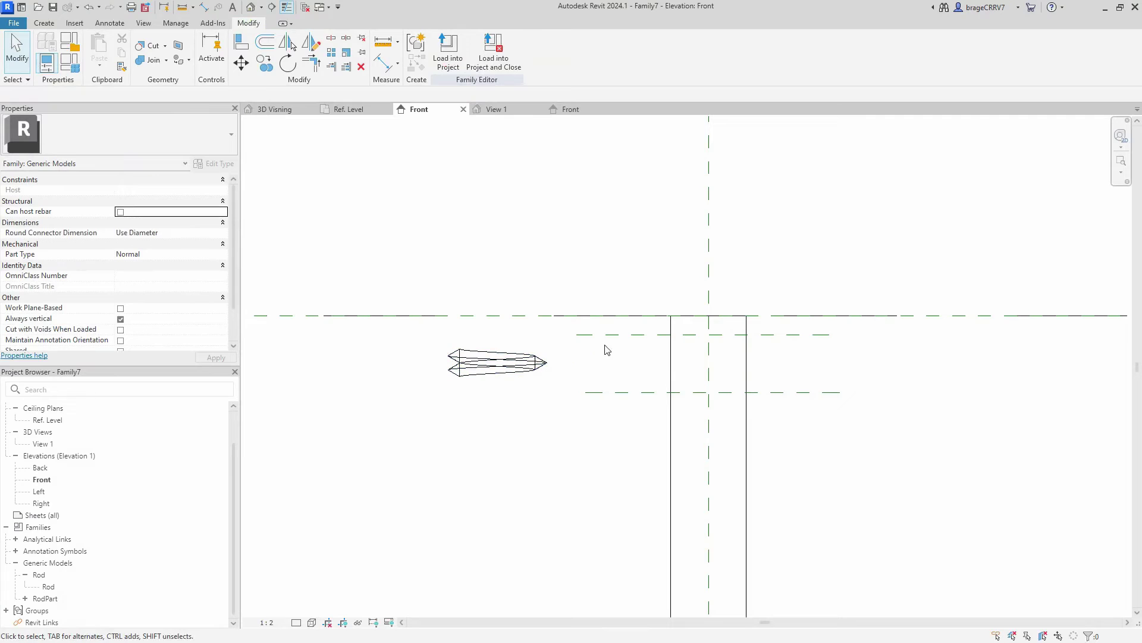
- Dimension the upper of the two new reference planes from the Ref. Level and set its distance to 3
{"action": "key", "text": "d"}
{"action": "key", "text": "i"}
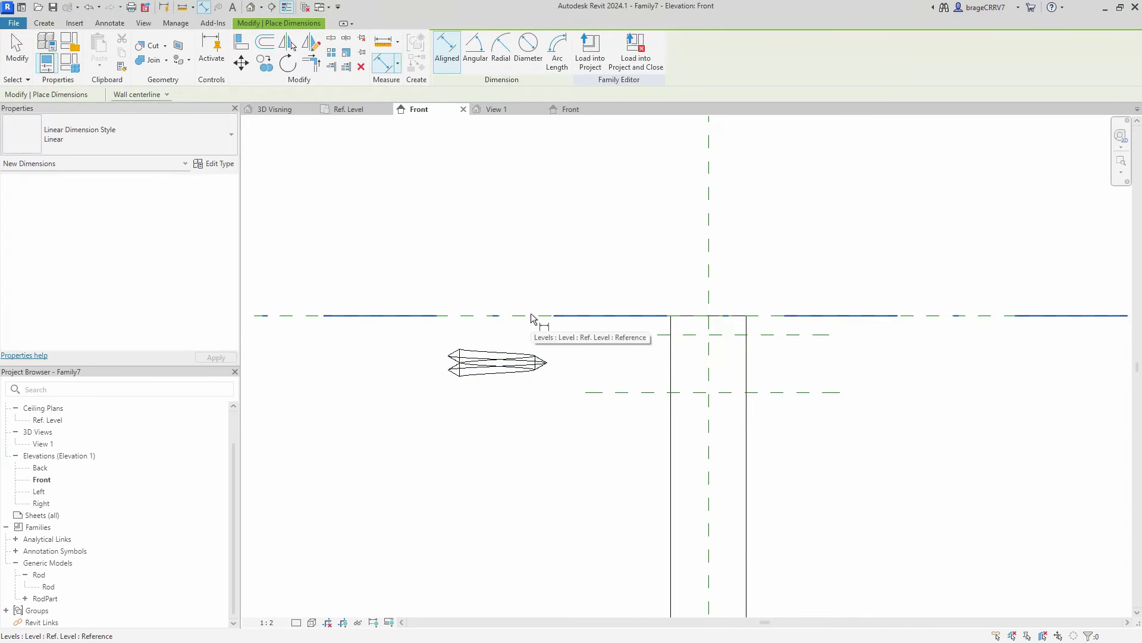
{"action": "left_click", "coordinate": [531, 314]}
{"action": "left_click", "coordinate": [581, 334]}
{"action": "left_click", "coordinate": [517, 328]}
{"action": "scroll", "coordinate": [517, 327], "scroll_direction": "up", "scroll_amount": 1}
{"action": "key", "text": "Escape"}
{"action": "key", "text": "Escape"}
{"action": "left_click", "coordinate": [515, 337]}
{"action": "left_click", "coordinate": [483, 325]}
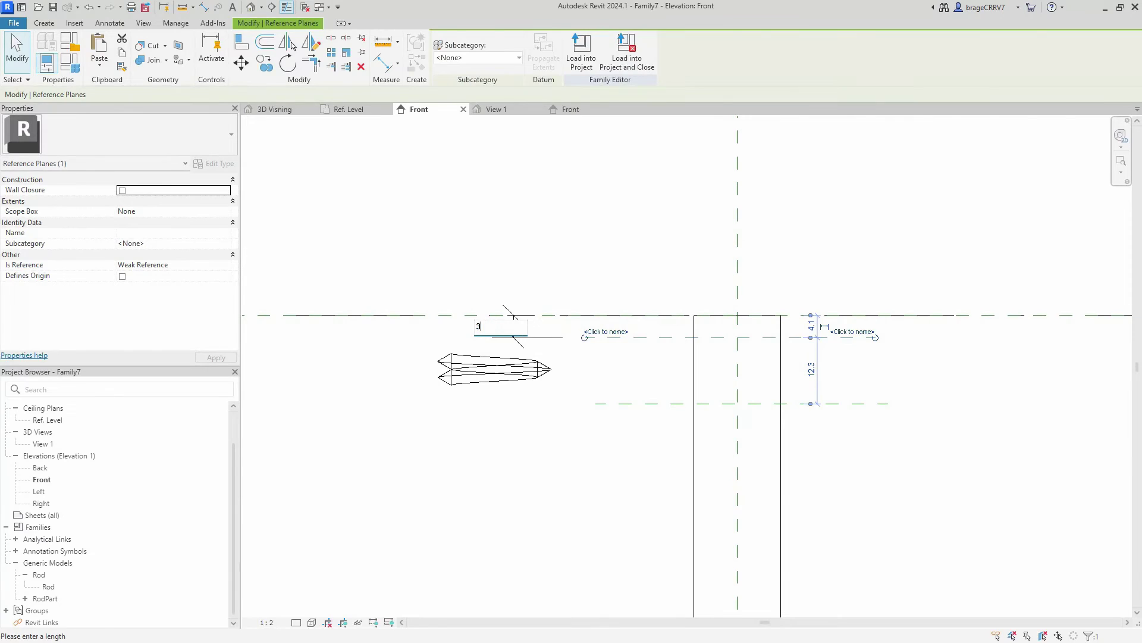
{"action": "type", "text": "3"}
{"action": "key", "text": "Return"}
{"action": "key", "text": "Escape"}
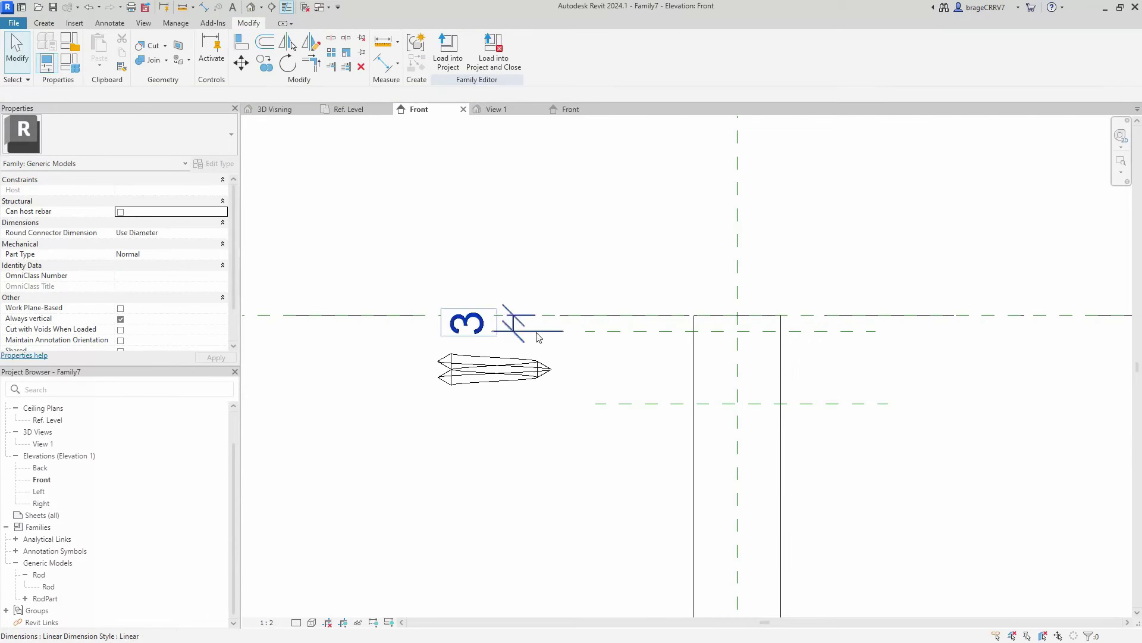
{"action": "left_click", "coordinate": [511, 324]}
{"action": "left_click", "coordinate": [610, 367]}
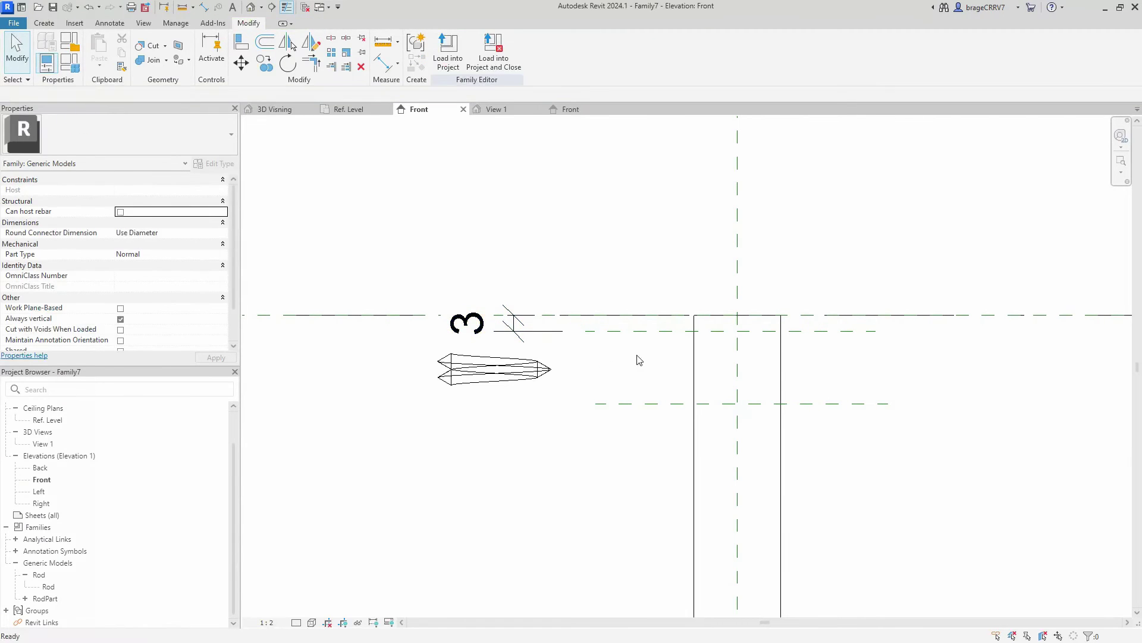
- Dimension the gap between the two new reference planes and set it to 3
{"action": "key", "text": "d"}
{"action": "key", "text": "i"}
{"action": "left_click", "coordinate": [665, 330]}
{"action": "left_click", "coordinate": [668, 402]}
{"action": "left_click", "coordinate": [652, 381]}
{"action": "key", "text": "Escape"}
{"action": "key", "text": "Escape"}
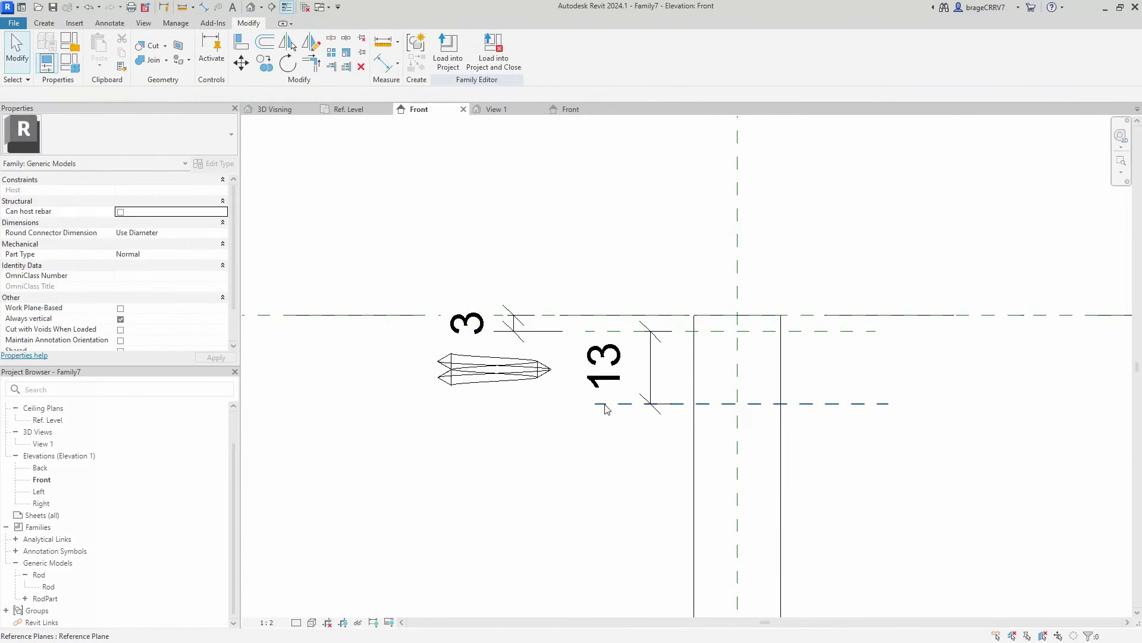
{"action": "left_click", "coordinate": [606, 406]}
{"action": "left_click", "coordinate": [605, 366]}
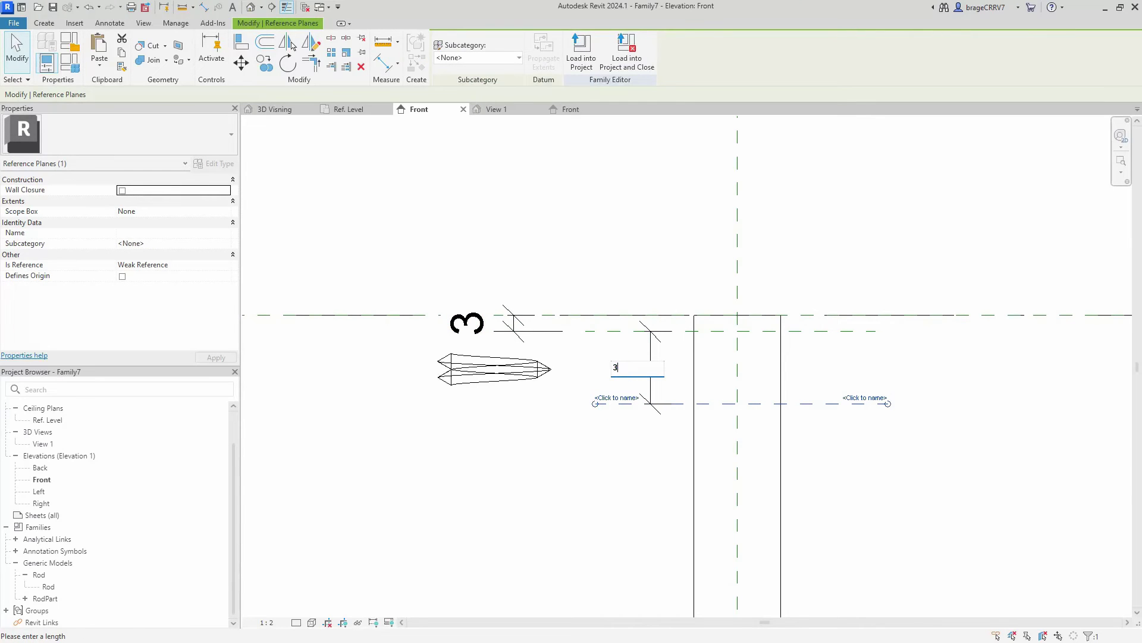
{"action": "key", "text": "Return"}
{"action": "left_click", "coordinate": [620, 382]}
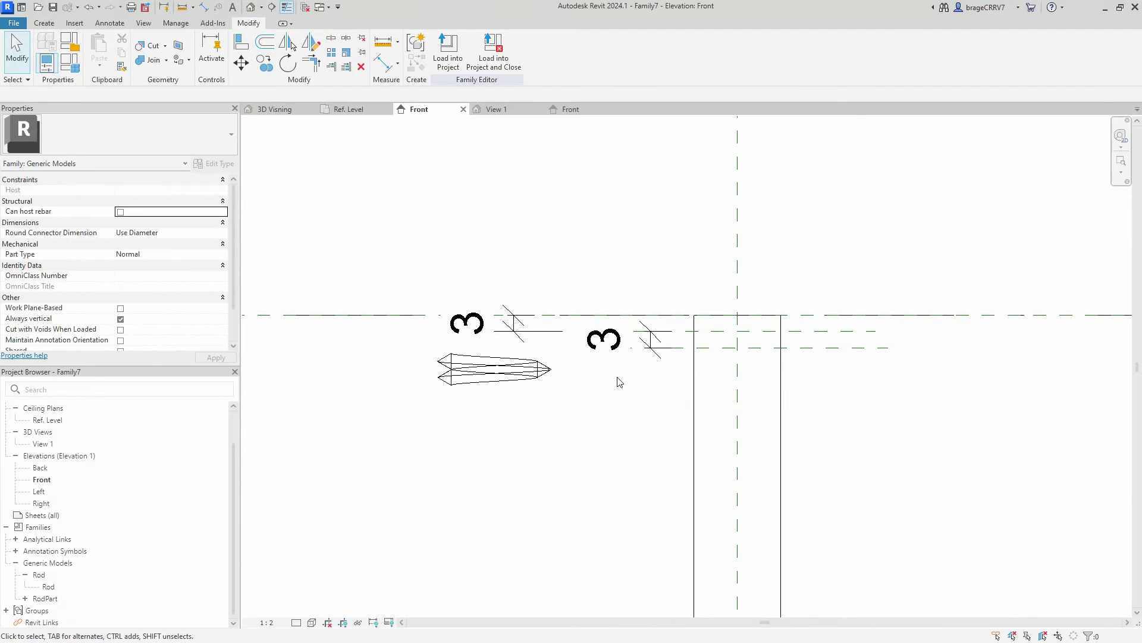
- Move the dimension between the two reference planes in line with the dimension above it
{"action": "scroll", "coordinate": [601, 408], "scroll_direction": "down", "scroll_amount": 3}
{"action": "left_click", "coordinate": [608, 362]}
{"action": "left_click", "coordinate": [572, 444]}
{"action": "scroll", "coordinate": [571, 444], "scroll_direction": "down", "scroll_amount": 1}
{"action": "middle_click_drag", "start_coordinate": [572, 444], "coordinate": [570, 443]}
{"action": "left_click_drag", "start_coordinate": [505, 384], "coordinate": [552, 413]}
{"action": "middle_click_drag", "start_coordinate": [529, 438], "coordinate": [518, 422]}
{"action": "left_click", "coordinate": [518, 422]}
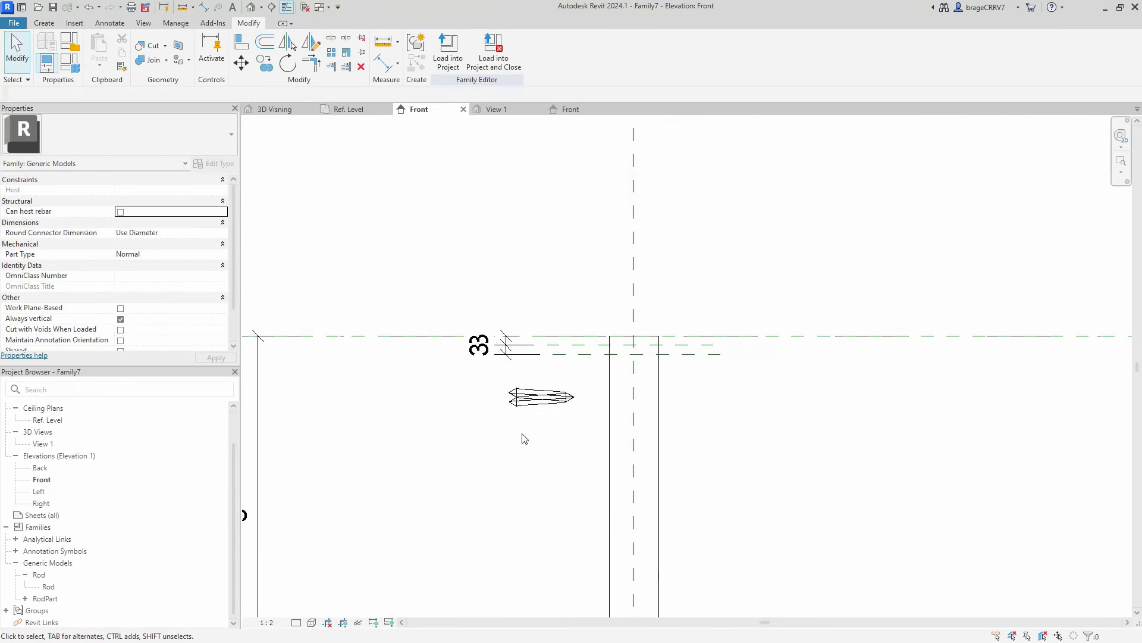
- Array the RodPart diagonally downward as a grouped linear array and label its count with the ArrayNumbers parameter
{"action": "left_click", "coordinate": [537, 408]}
{"action": "key", "text": "a"}
{"action": "key", "text": "r"}
{"action": "left_click", "coordinate": [559, 470]}
{"action": "left_click", "coordinate": [564, 472]}
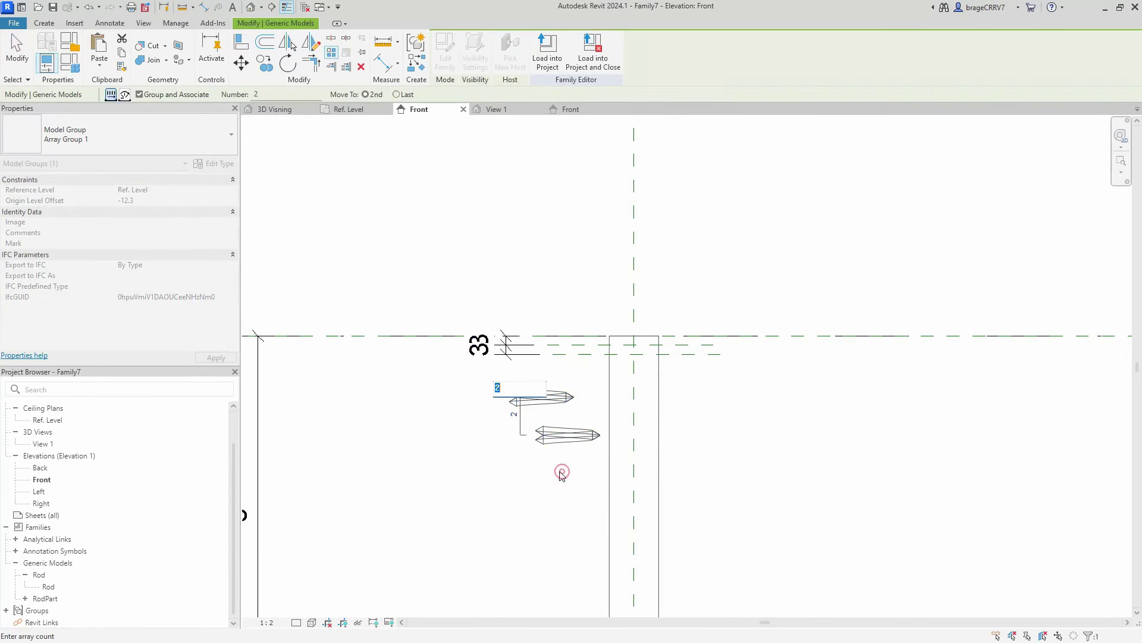
{"action": "left_click", "coordinate": [520, 432]}
{"action": "left_click", "coordinate": [196, 124]}
{"action": "left_click", "coordinate": [438, 484]}
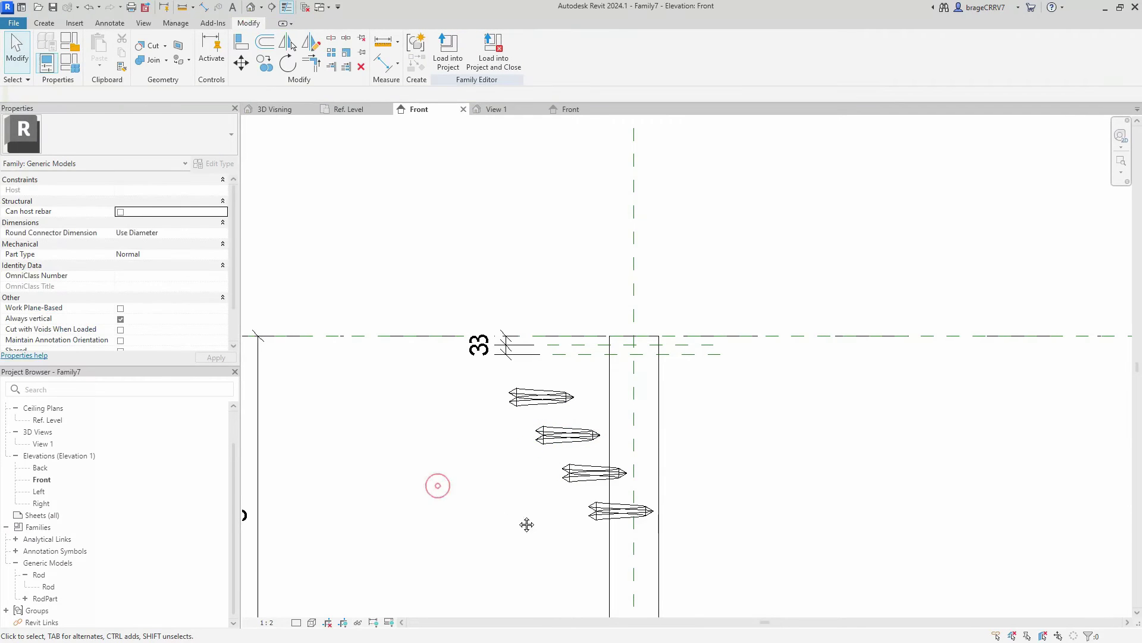
- Align the first arrayed RodPart with the Center (Left/Right) plane and with the reference plane 3 mm below the level
{"action": "scroll", "coordinate": [417, 416], "scroll_direction": "up", "scroll_amount": 3}
{"action": "scroll", "coordinate": [418, 427], "scroll_direction": "up", "scroll_amount": 1}
{"action": "key", "text": "a"}
{"action": "key", "text": "l"}
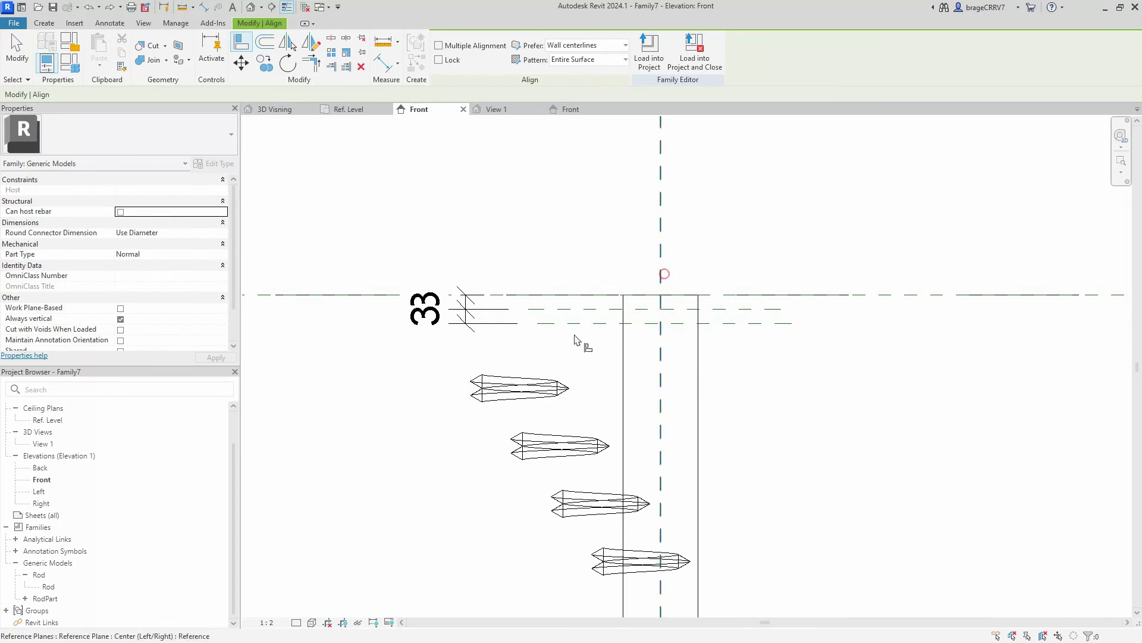
{"action": "left_click", "coordinate": [665, 247]}
{"action": "left_click", "coordinate": [518, 383]}
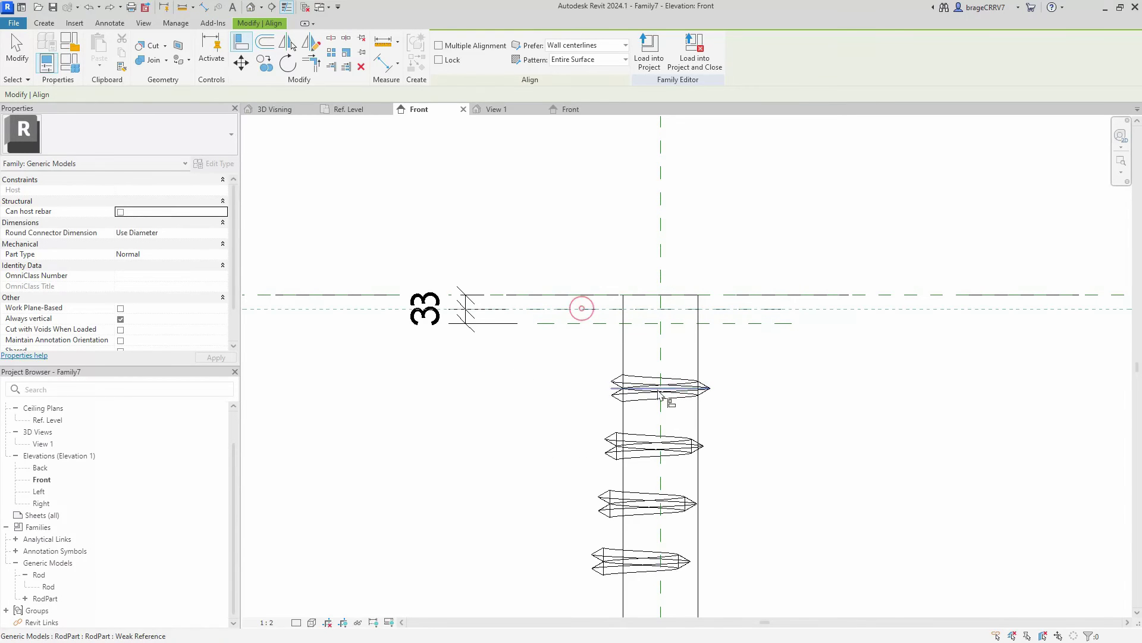
{"action": "left_click", "coordinate": [655, 389]}
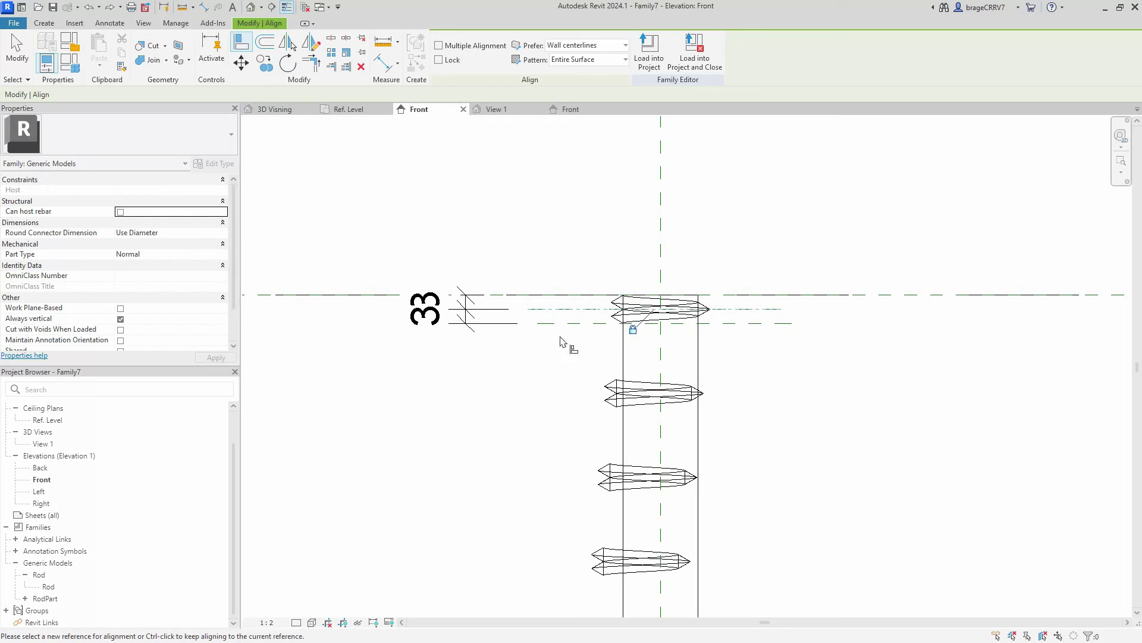
- Align the second arrayed RodPart with the Center (Left/Right) plane and with the lower of the two closely spaced reference planes
{"action": "left_click", "coordinate": [657, 399]}
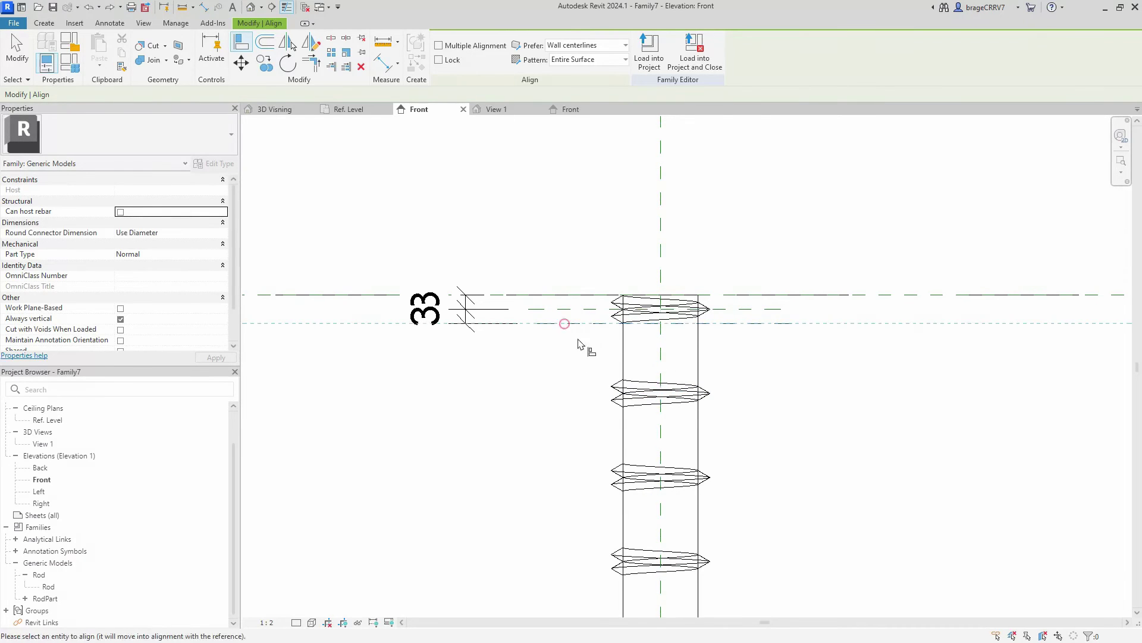
{"action": "left_click", "coordinate": [650, 394]}
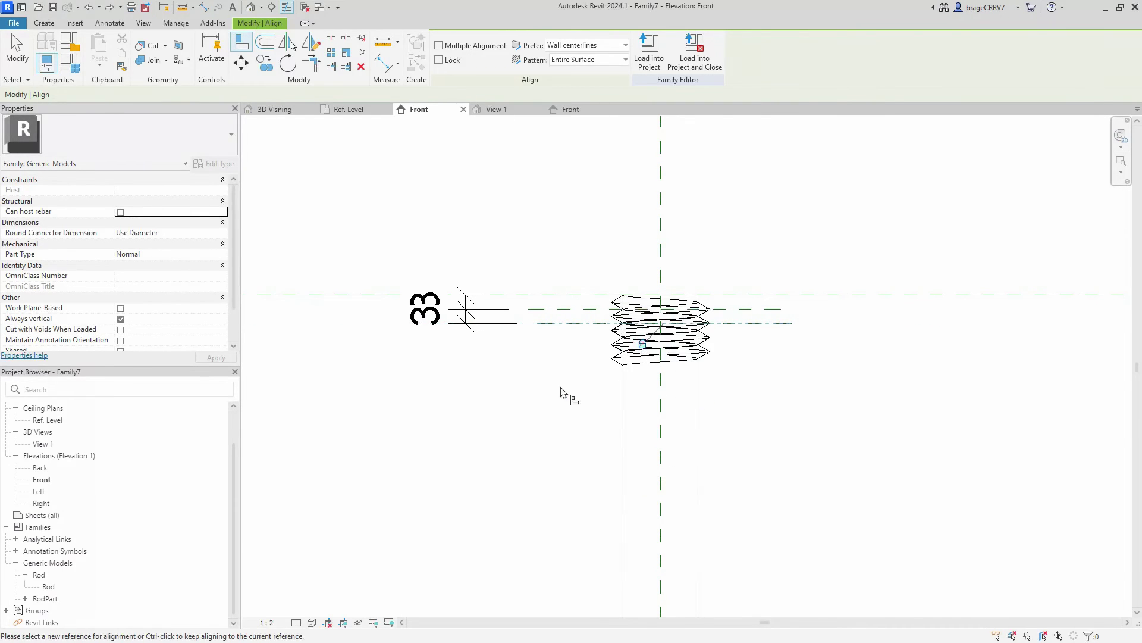
{"action": "scroll", "coordinate": [548, 398], "scroll_direction": "down", "scroll_amount": 5}
{"action": "key", "text": "Escape"}
{"action": "key", "text": "Escape"}
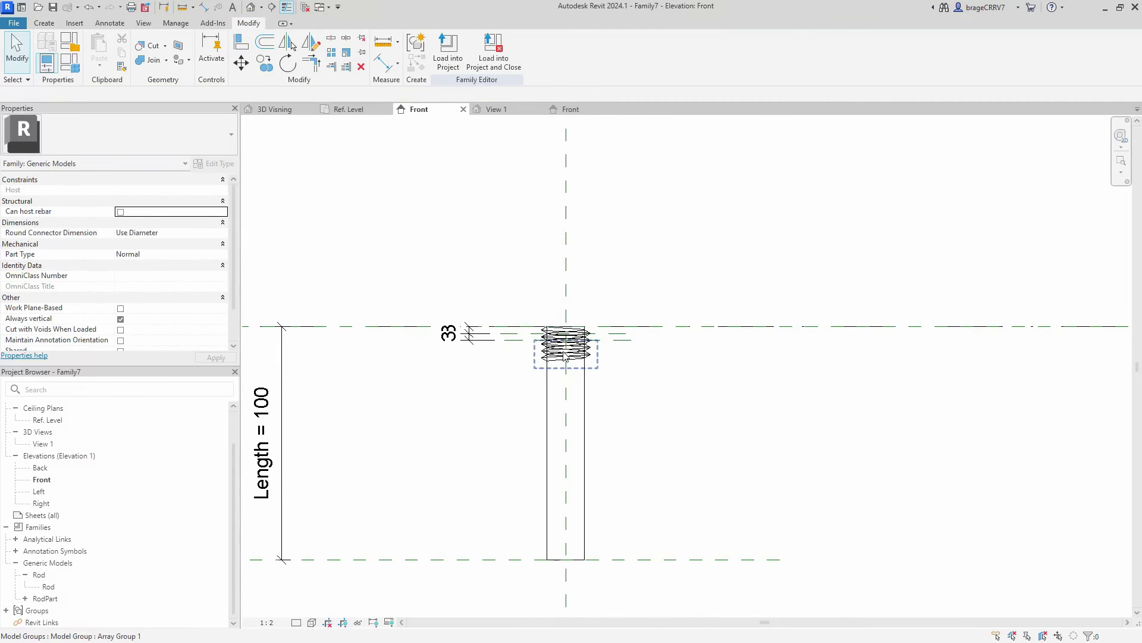
- Open the default 3D view and examine the position of the thread parts relative to the rod
{"action": "left_click", "coordinate": [251, 7]}
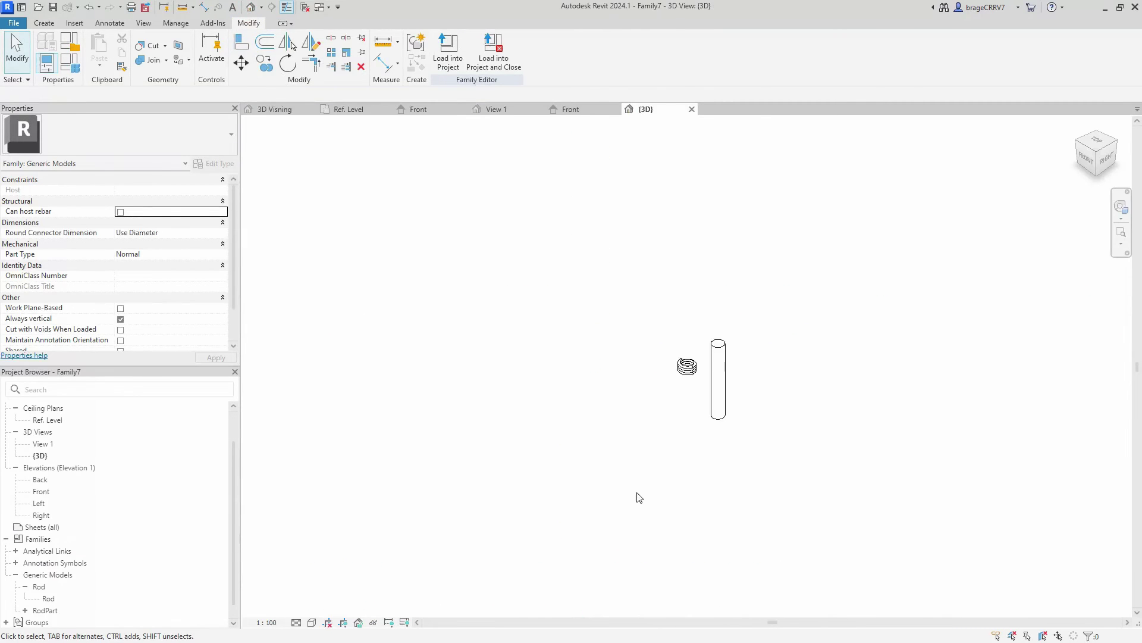
{"action": "key", "text": "Escape"}
{"action": "middle_click_drag", "start_coordinate": [682, 365], "coordinate": [676, 472], "text": "shift"}
{"action": "scroll", "coordinate": [668, 396], "scroll_direction": "up", "scroll_amount": 4}
{"action": "middle_click_drag", "start_coordinate": [668, 395], "coordinate": [660, 366], "text": "shift"}
- Align the first arrayed RodPart with the Center (Front/Back) plane in the Ref. Level plan
{"action": "left_click", "coordinate": [573, 110]}
{"action": "left_click", "coordinate": [350, 110]}
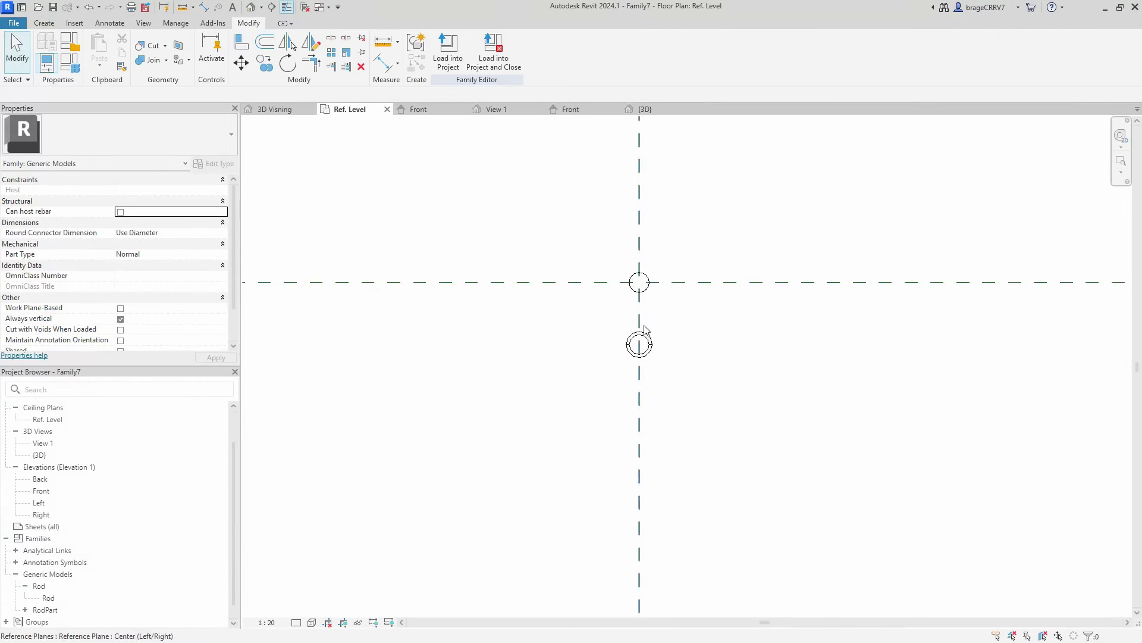
{"action": "key", "text": "a"}
{"action": "key", "text": "l"}
{"action": "left_click", "coordinate": [573, 299]}
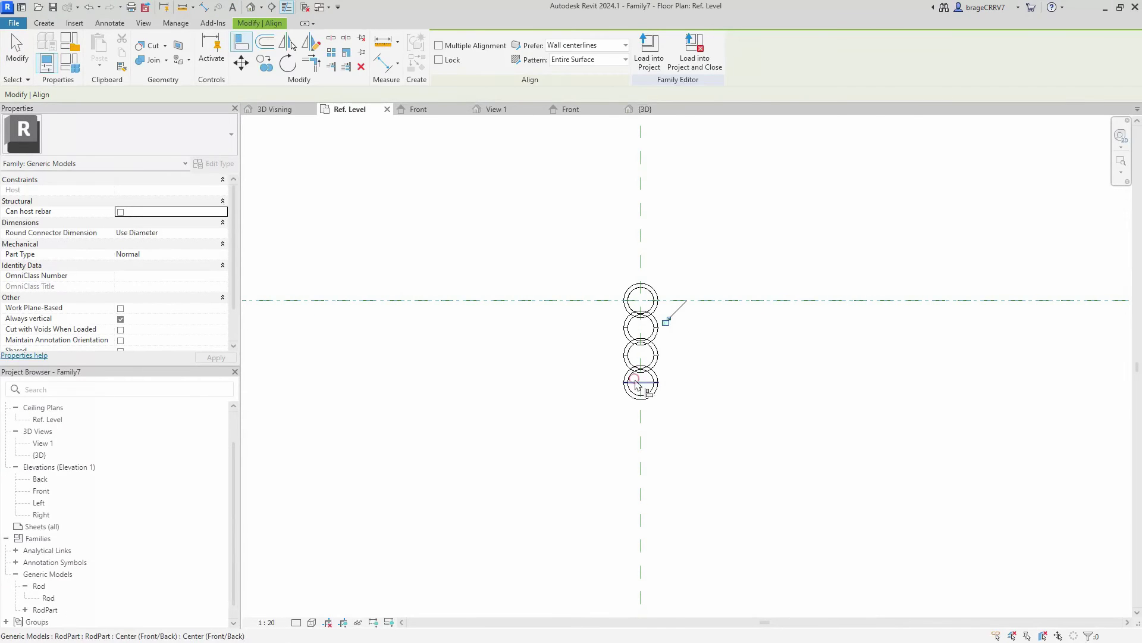
{"action": "left_click", "coordinate": [647, 301]}
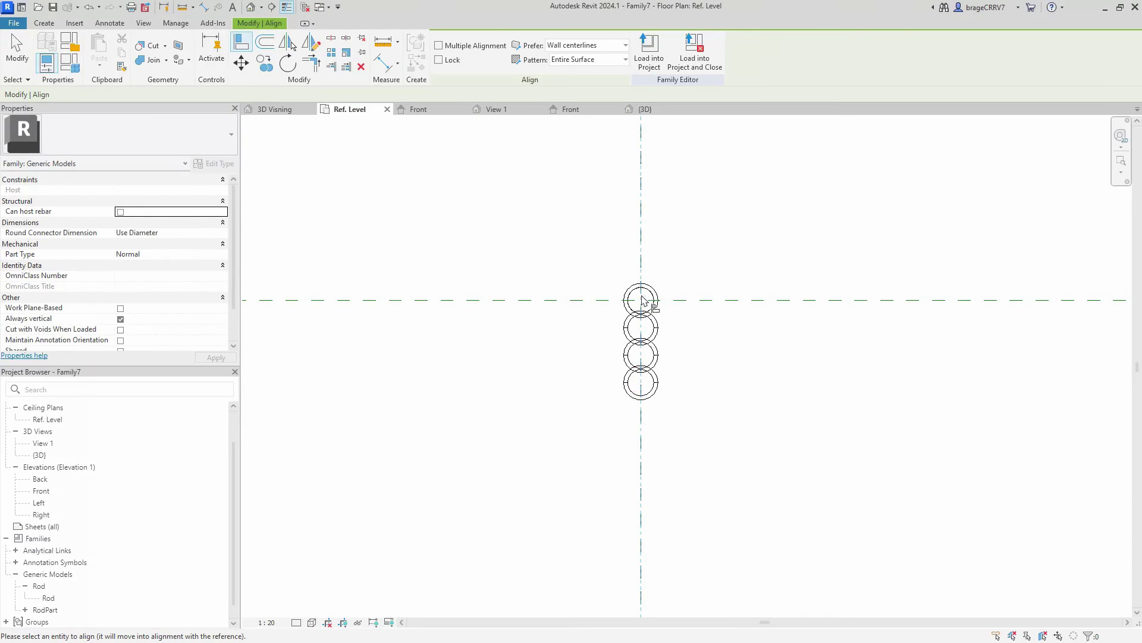
{"action": "key", "text": "Escape"}
{"action": "key", "text": "Escape"}
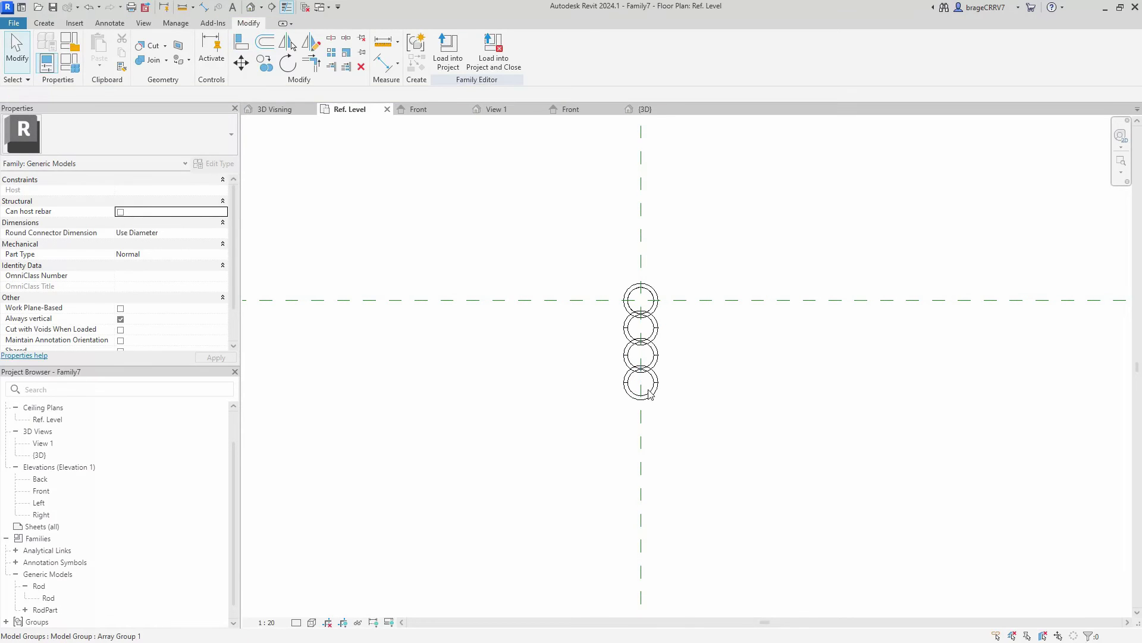
- Align the RodPart farthest from the rod's centre with the Center (Front/Back) plane
{"action": "key", "text": "a"}
{"action": "key", "text": "l"}
{"action": "left_click", "coordinate": [523, 300]}
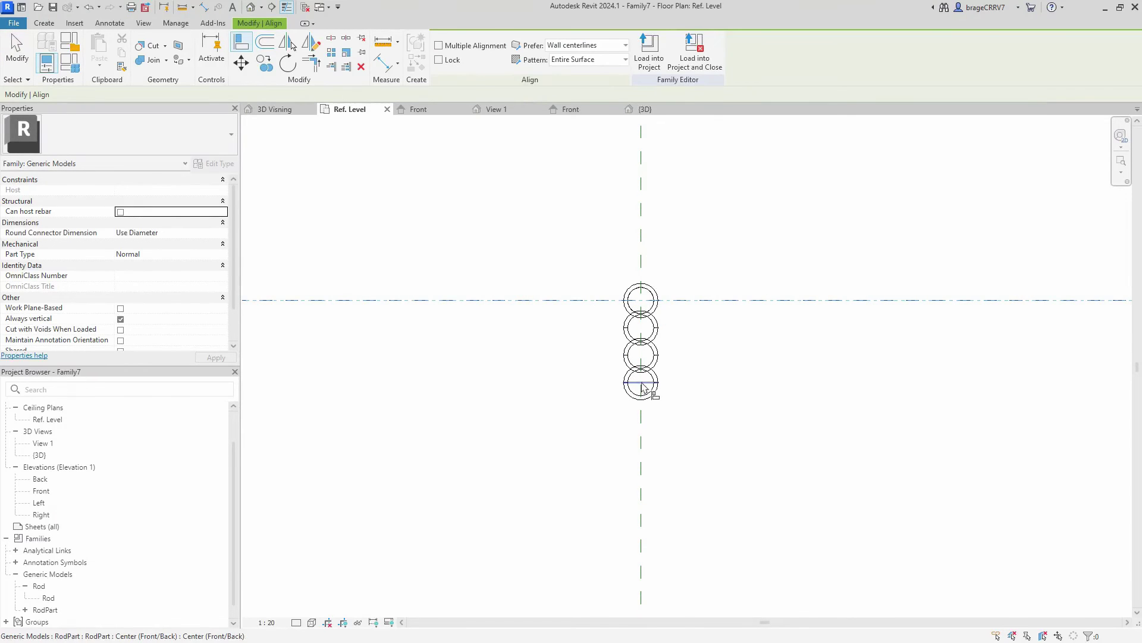
{"action": "left_click", "coordinate": [642, 386]}
{"action": "key", "text": "Escape"}
{"action": "key", "text": "Escape"}
- Change the 3D view's visual style so the surfaces of the threaded rod display with filled colour
{"action": "left_click", "coordinate": [645, 109]}
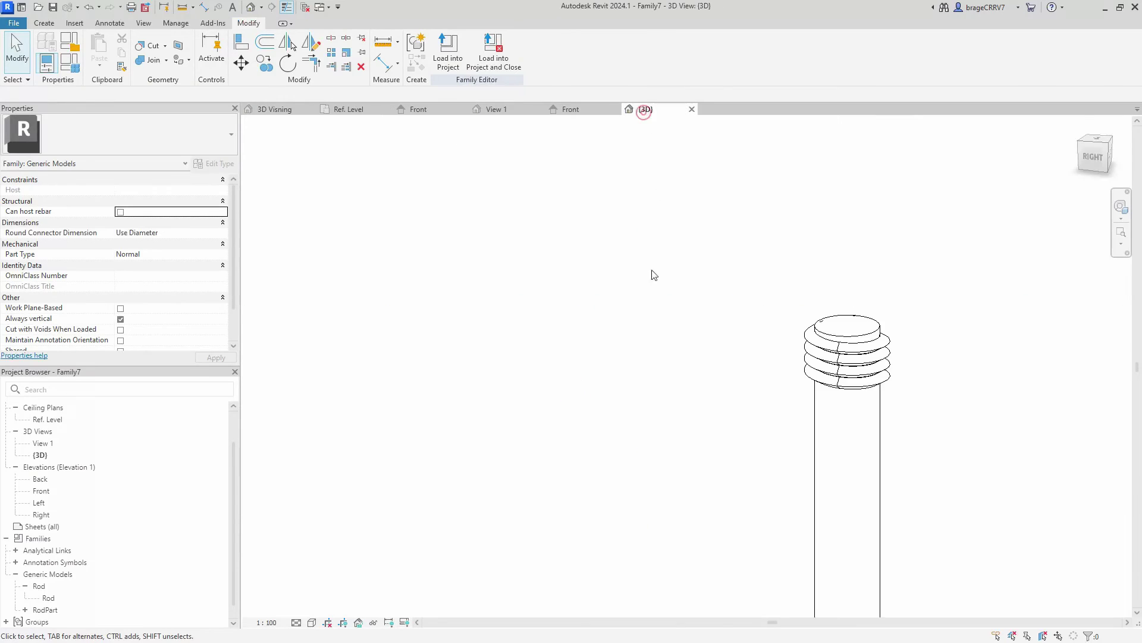
{"action": "middle_click_drag", "start_coordinate": [647, 339], "coordinate": [372, 605]}
{"action": "left_click", "coordinate": [312, 623]}
{"action": "left_click", "coordinate": [350, 590]}
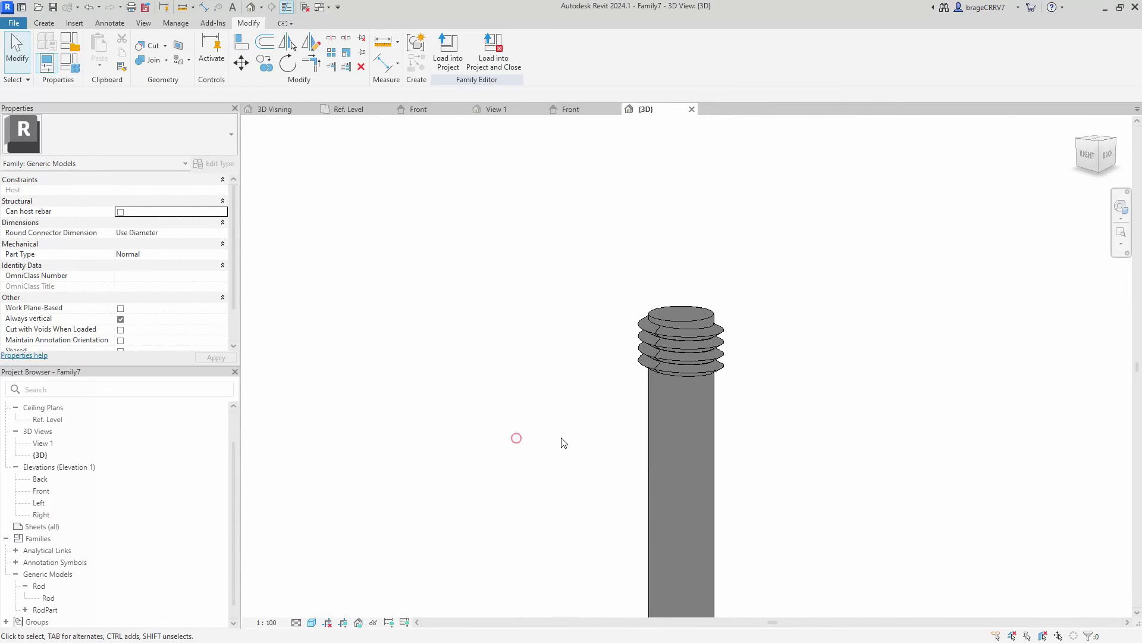
- Set the ArrayNumbers parameter's formula to Length / 3 mm and apply it to the threaded rod family
{"action": "mouse_move", "coordinate": [594, 446]}
{"action": "middle_mouse_down", "text": "shift"}
{"action": "mouse_move", "coordinate": [720, 416]}
{"action": "mouse_move", "coordinate": [913, 437]}
{"action": "middle_mouse_up", "text": "shift"}
{"action": "left_click", "coordinate": [716, 336]}
{"action": "left_click", "coordinate": [592, 413]}
{"action": "scroll", "coordinate": [582, 438], "scroll_direction": "down", "scroll_amount": 2}
{"action": "middle_click_drag", "start_coordinate": [582, 438], "coordinate": [542, 436]}
{"action": "left_click", "coordinate": [69, 62]}
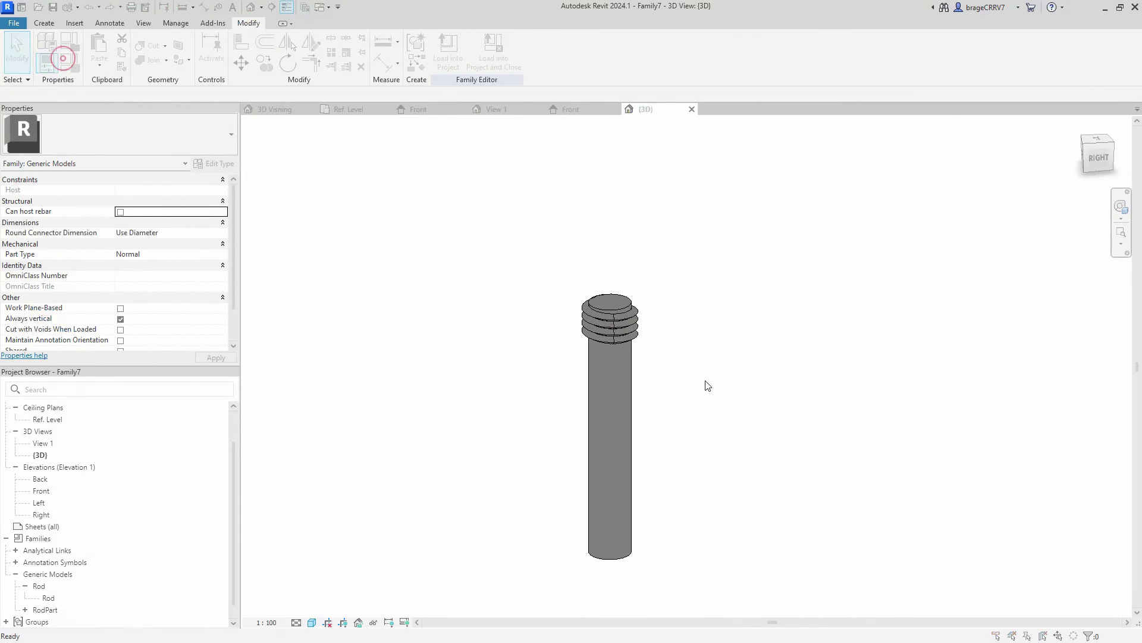
{"action": "left_click", "coordinate": [926, 311]}
{"action": "type", "text": "Length / 3 mm"}
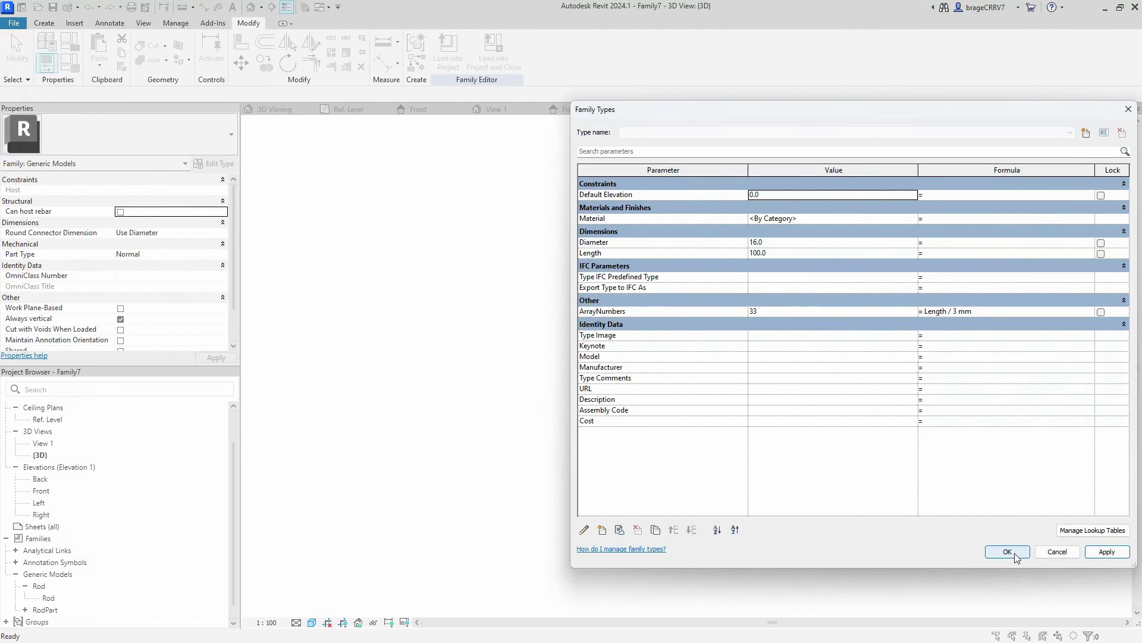
{"action": "left_click", "coordinate": [1015, 552]}
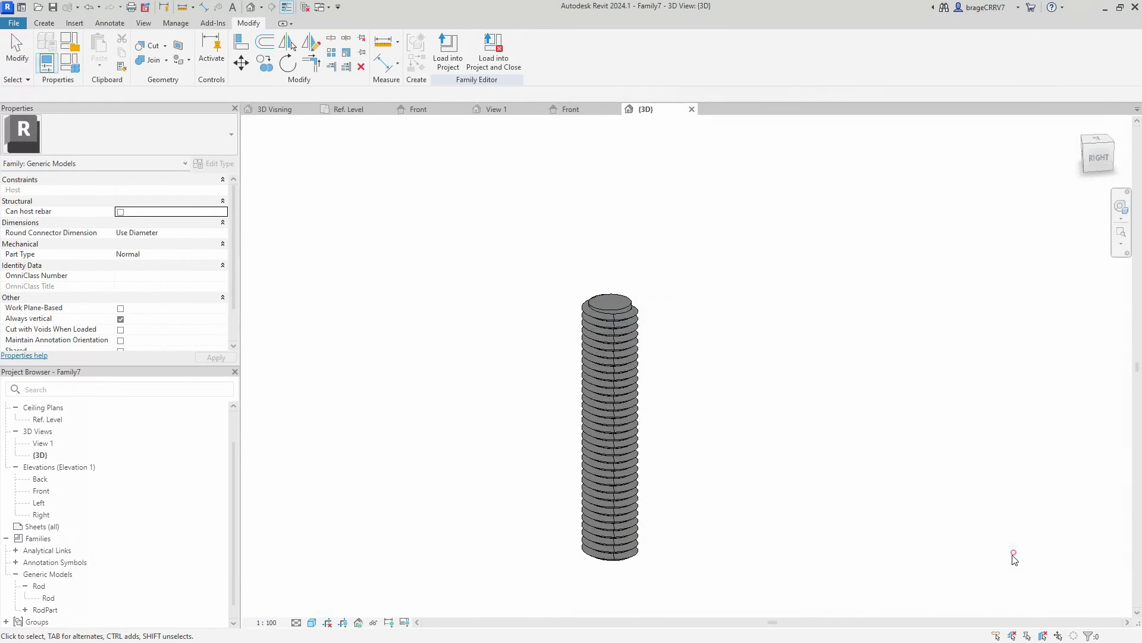
- Delete the unneeded project materials from the family's Material Browser and accept the change
{"action": "mouse_move", "coordinate": [591, 490]}
{"action": "middle_mouse_down", "text": "shift"}
{"action": "mouse_move", "coordinate": [538, 479]}
{"action": "mouse_move", "coordinate": [620, 482]}
{"action": "mouse_move", "coordinate": [671, 360]}
{"action": "mouse_move", "coordinate": [576, 532]}
{"action": "mouse_move", "coordinate": [566, 490]}
{"action": "mouse_move", "coordinate": [585, 476]}
{"action": "middle_mouse_up", "text": "shift"}
{"action": "scroll", "coordinate": [572, 254], "scroll_direction": "down", "scroll_amount": 2}
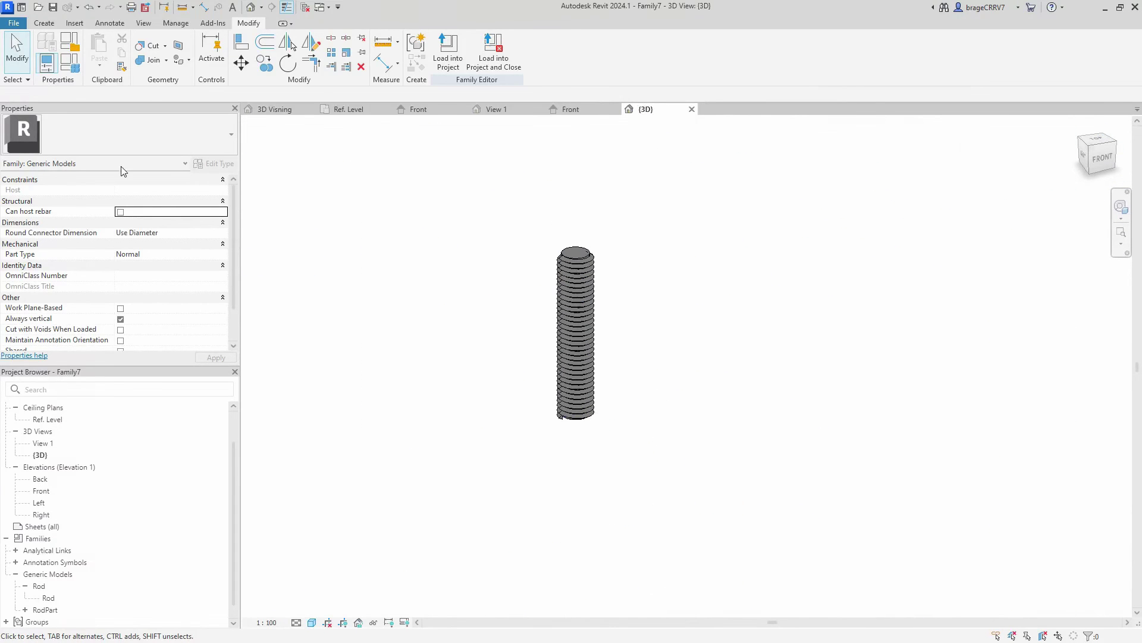
{"action": "scroll", "coordinate": [482, 437], "scroll_direction": "down", "scroll_amount": 2}
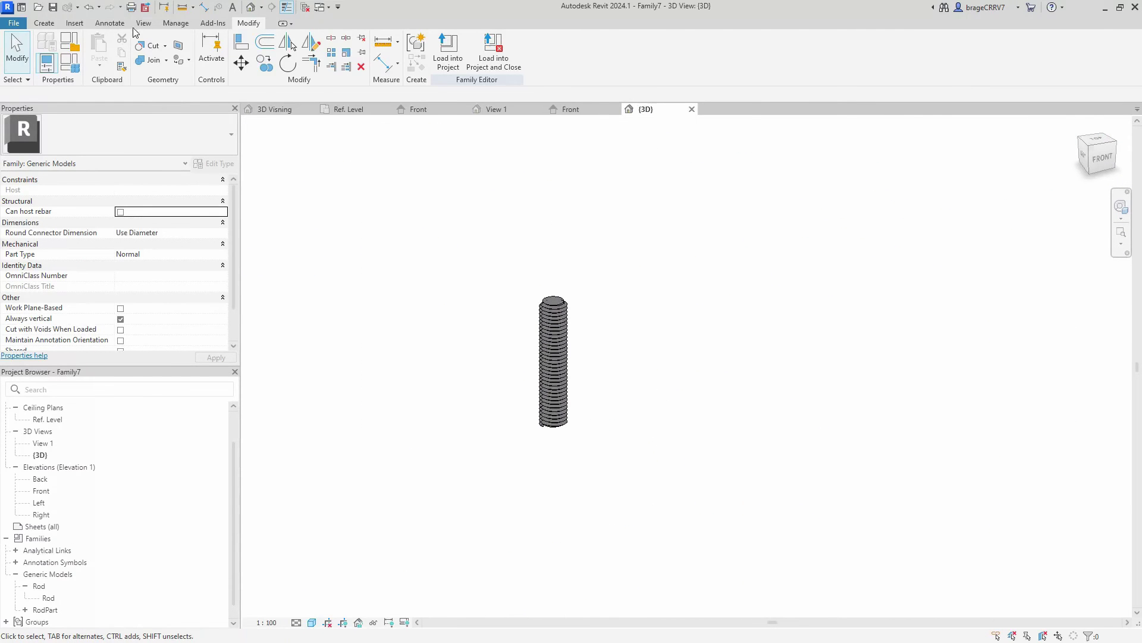
{"action": "left_click", "coordinate": [176, 23]}
{"action": "left_click", "coordinate": [51, 51]}
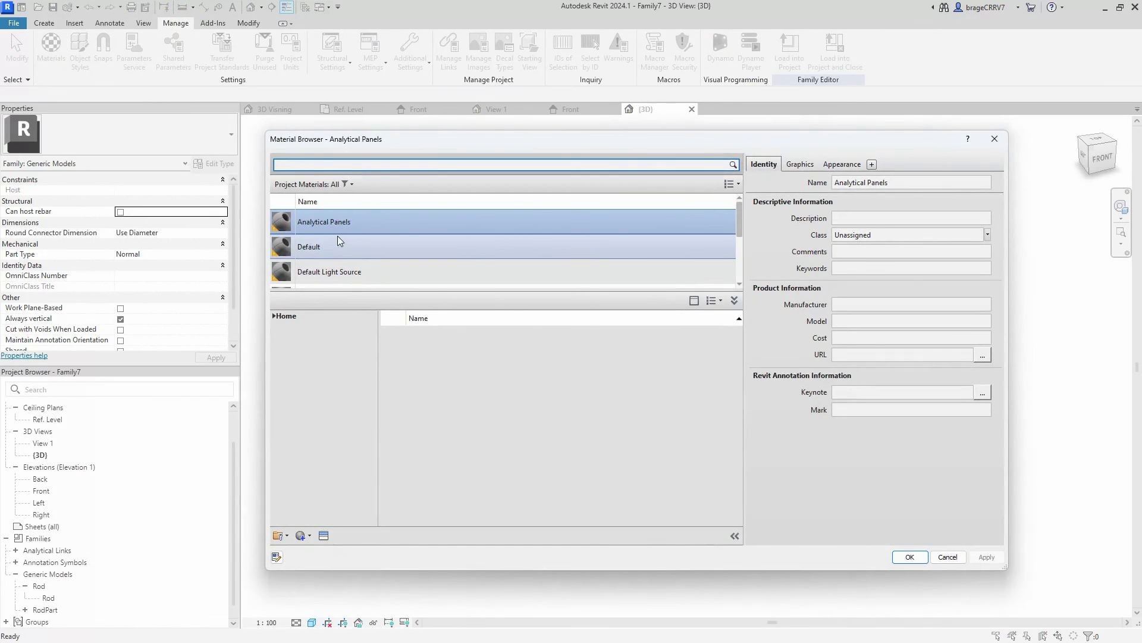
{"action": "left_click", "coordinate": [339, 235]}
{"action": "scroll", "coordinate": [336, 229], "scroll_direction": "down", "scroll_amount": 4}
{"action": "key", "text": "Delete"}
{"action": "left_click", "coordinate": [909, 557]}
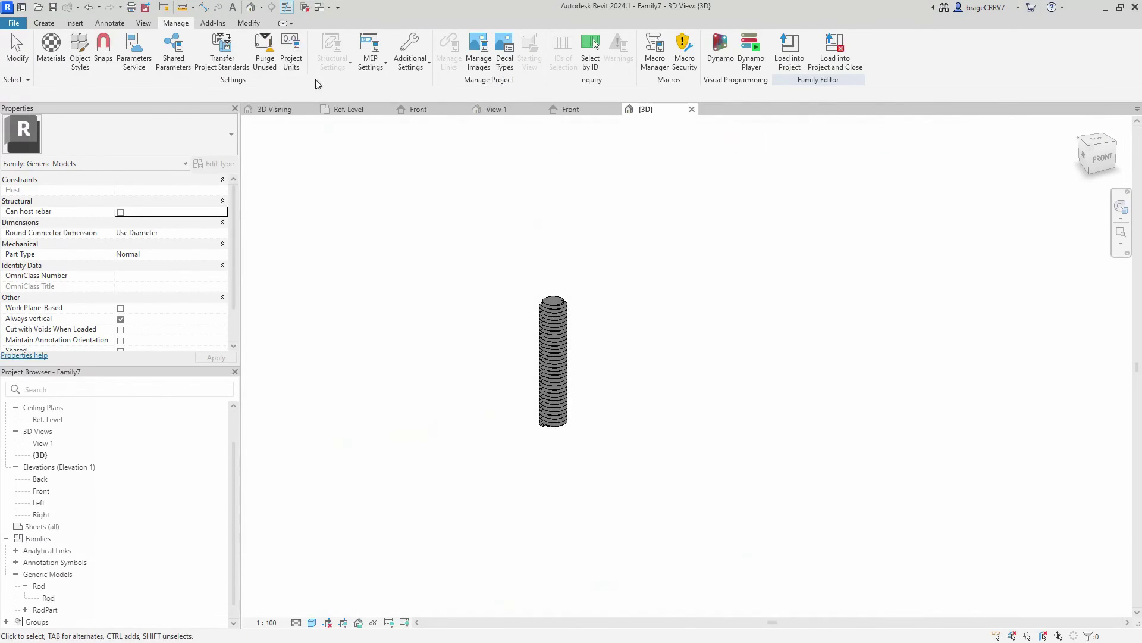
- Purge the unused items from the threaded rod family
{"action": "left_click", "coordinate": [608, 483]}
{"action": "key", "text": "p"}
{"action": "key", "text": "u"}
{"action": "left_click", "coordinate": [611, 485]}
- Save the threaded rod as a new Revit family file (*.rfa) in the Skrivebord (desktop) folder
{"action": "scroll", "coordinate": [633, 395], "scroll_direction": "up", "scroll_amount": 5}
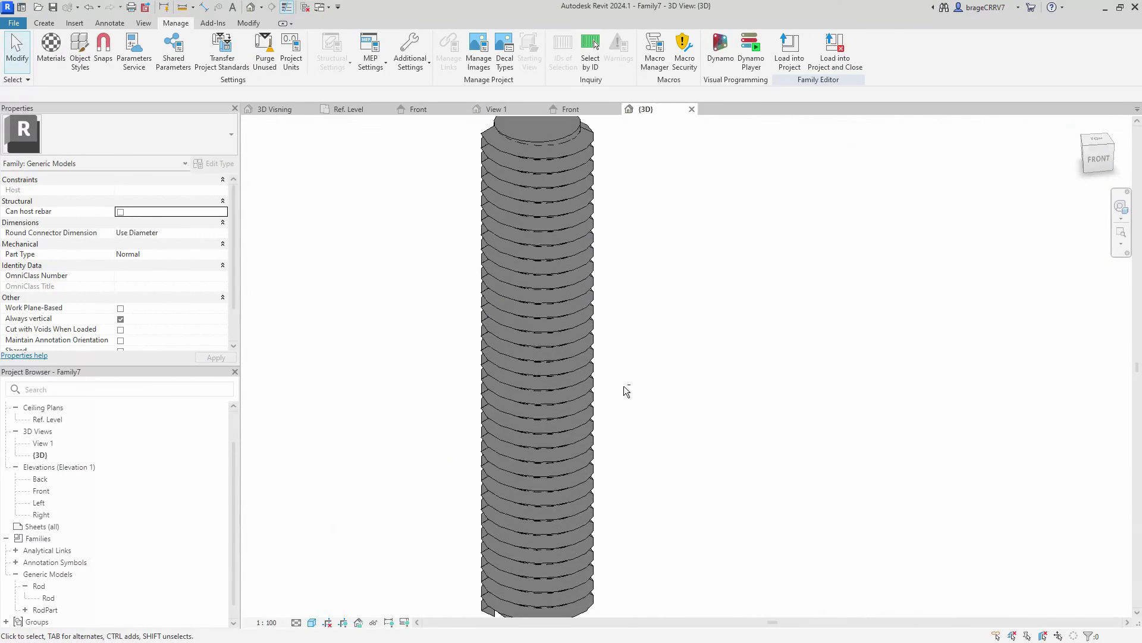
{"action": "scroll", "coordinate": [697, 376], "scroll_direction": "down", "scroll_amount": 2}
{"action": "scroll", "coordinate": [696, 377], "scroll_direction": "down", "scroll_amount": 1}
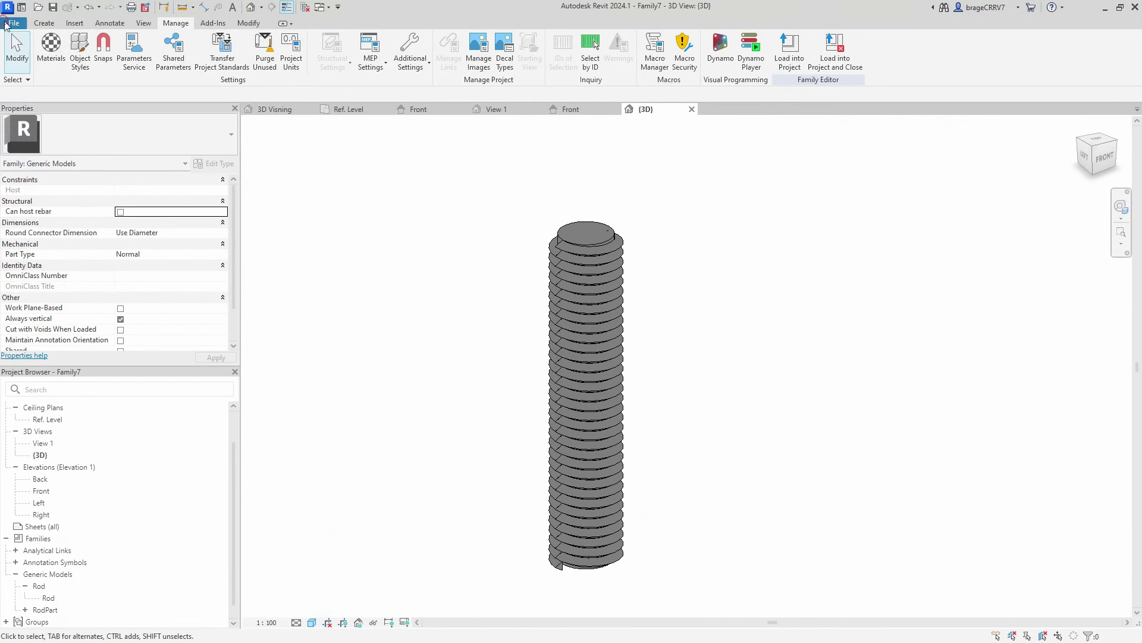
{"action": "left_click", "coordinate": [12, 24]}
{"action": "mouse_move", "coordinate": [60, 161]}
{"action": "left_click", "coordinate": [153, 158]}
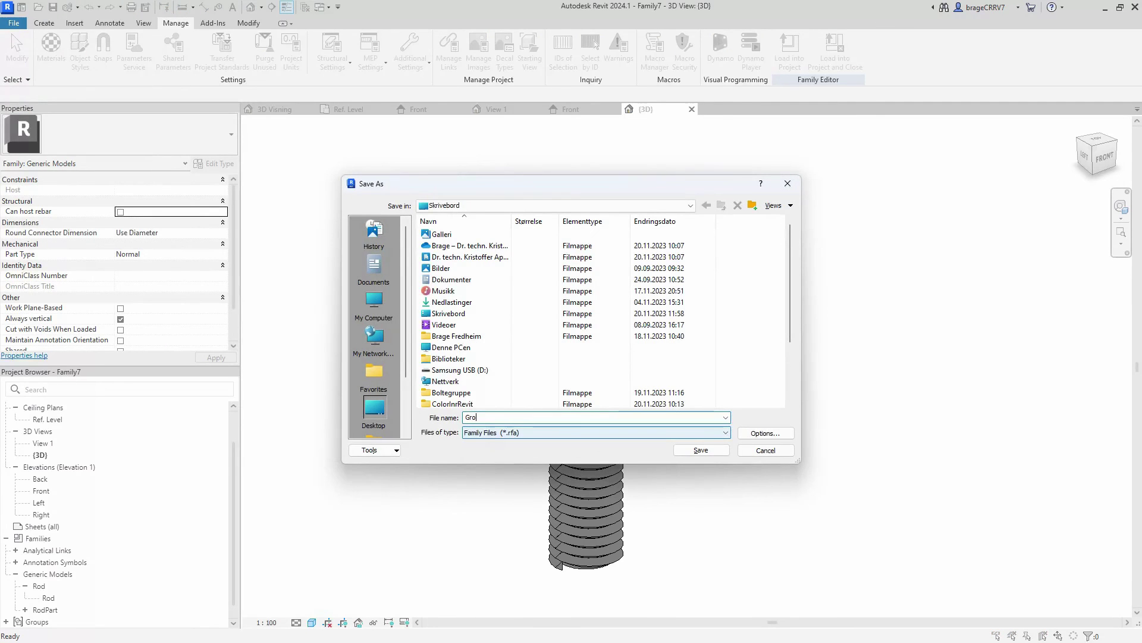